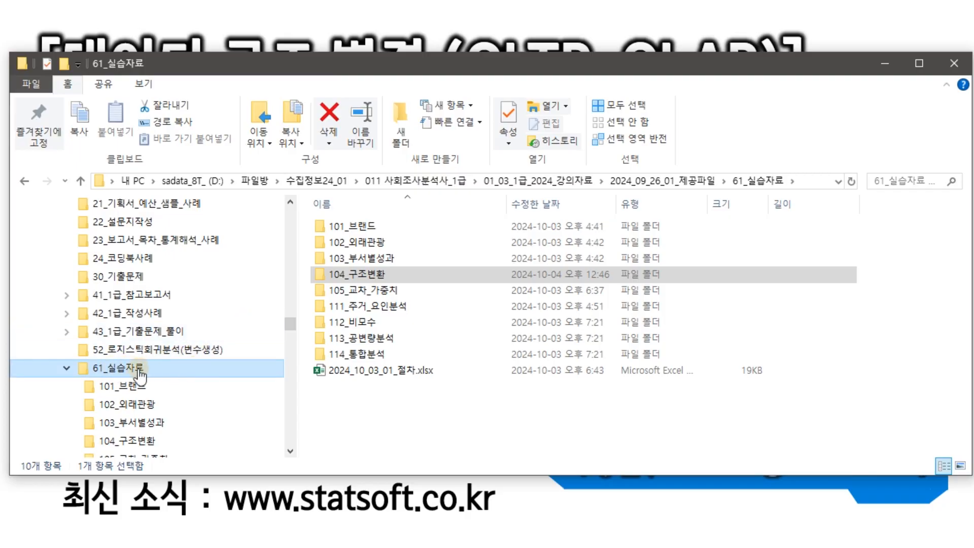
Open the 104_구조변환 folder and select 2024_04_004_데이터구조_타이어.xlsx.
left_click(356, 274)
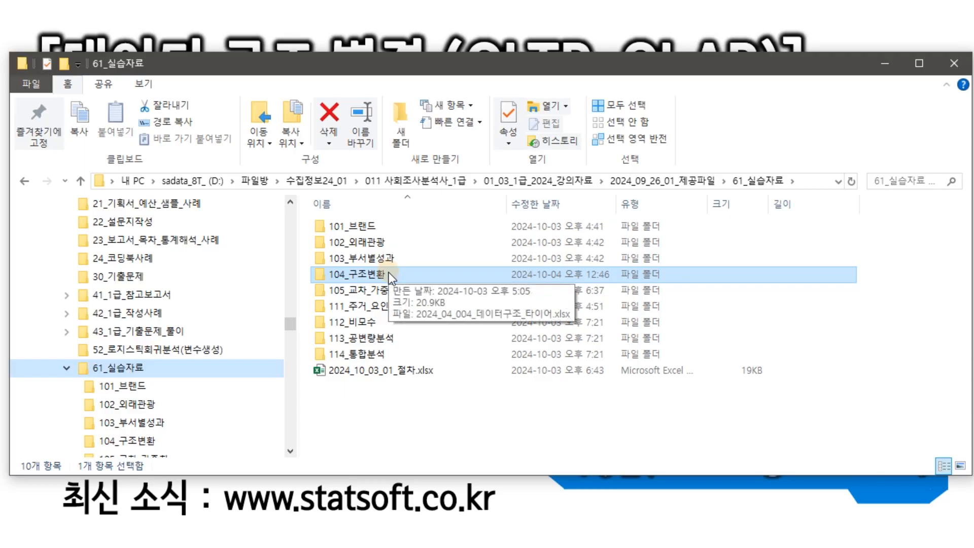
double_click(390, 274)
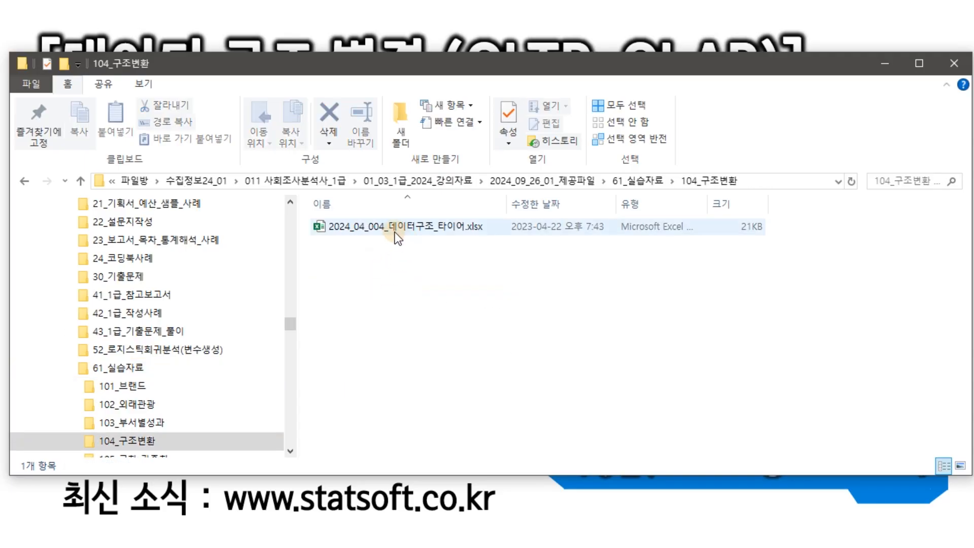
left_click(431, 227)
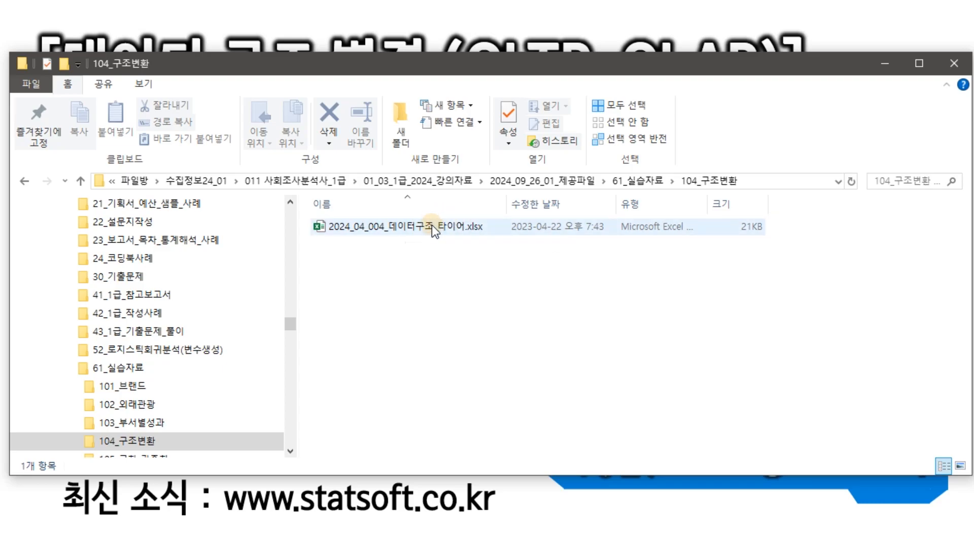
Open the tire workbook, enlarge its window, and glance at the OLTP sheet.
double_click(432, 227)
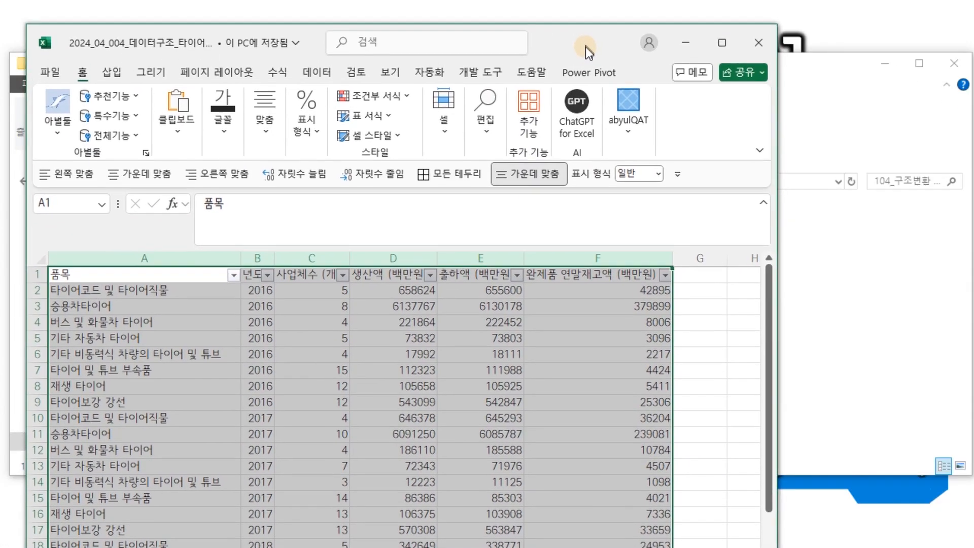
left_click_drag(638, 31, 638, 336)
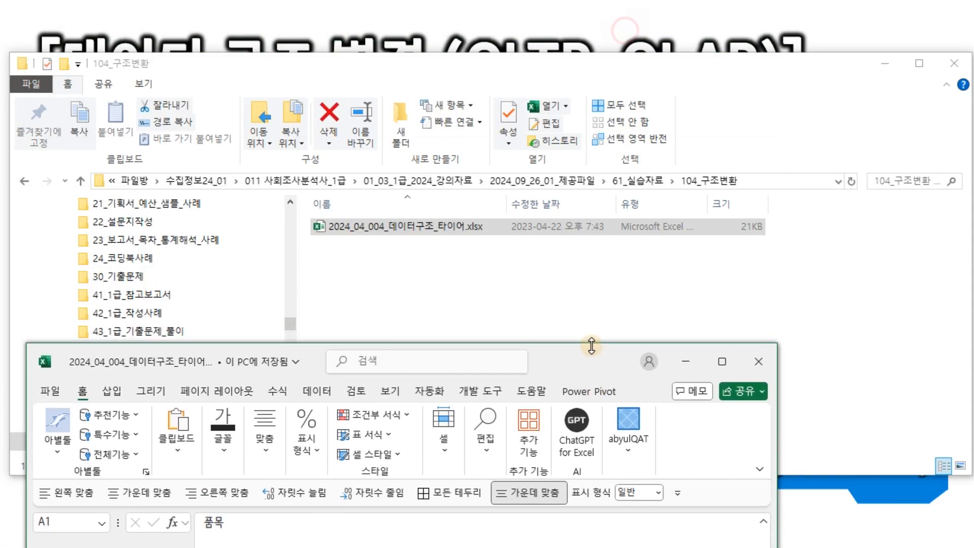
left_click_drag(586, 355, 592, 33)
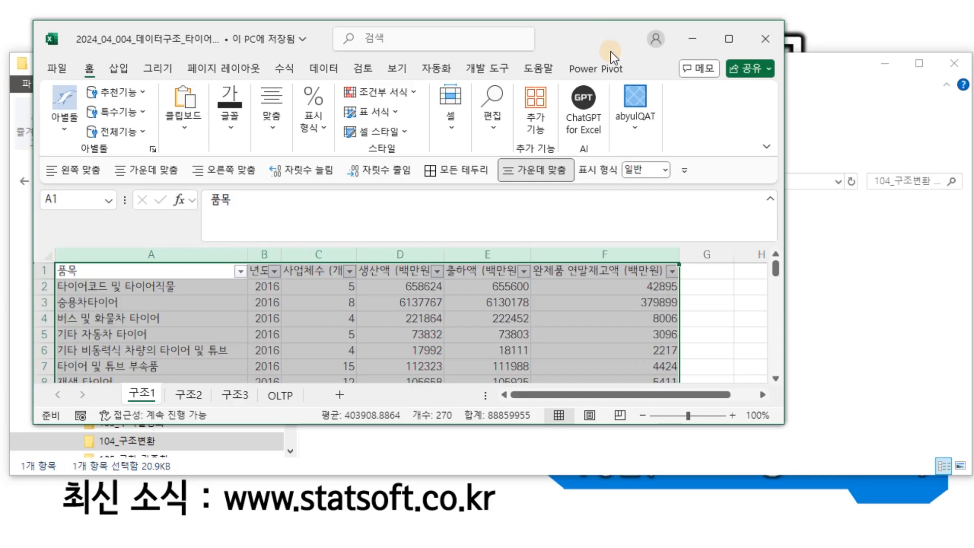
left_click_drag(776, 416, 910, 477)
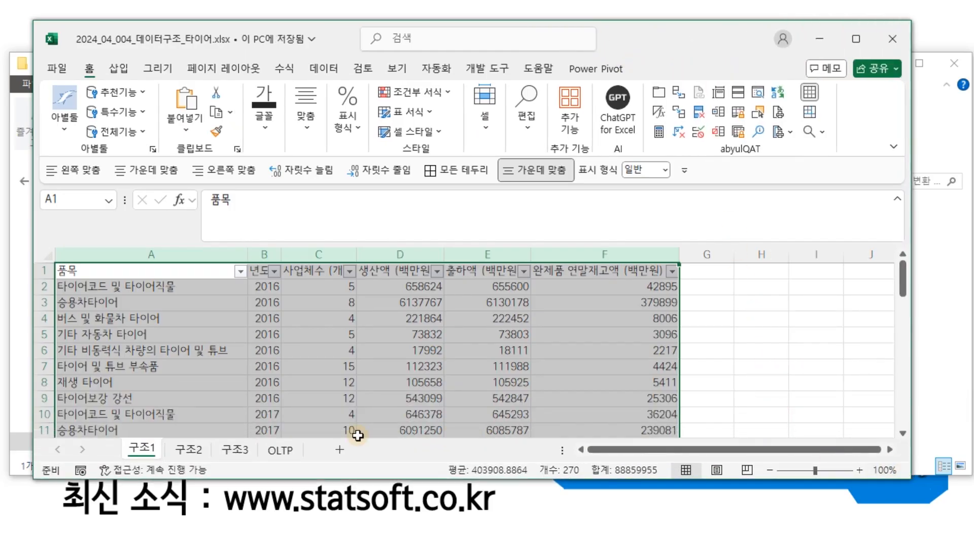
left_click(282, 451)
left_click_drag(681, 45, 644, 0)
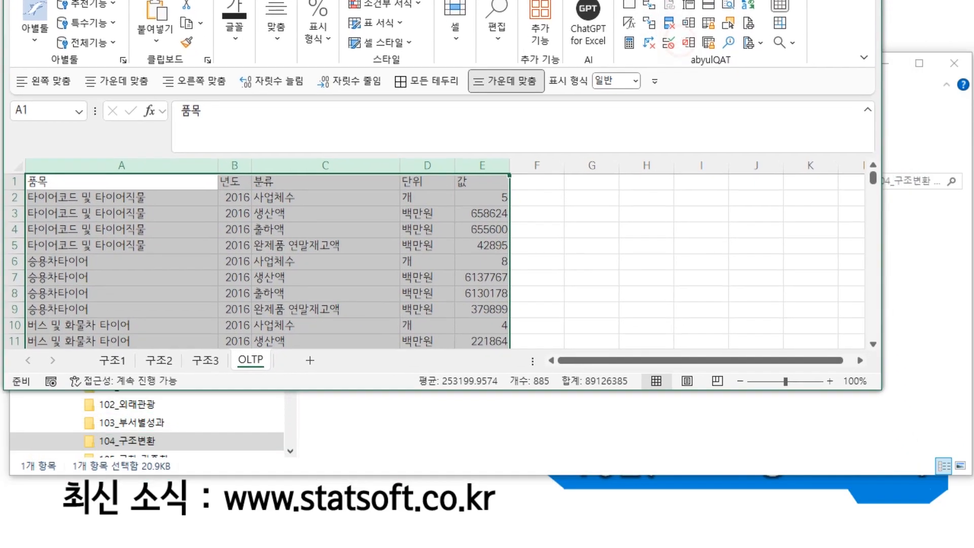
left_click_drag(867, 380, 954, 525)
Back on 구조1, inspect the 품목, 년도, 사업체수 and 생산액 columns and first values.
left_click(105, 494)
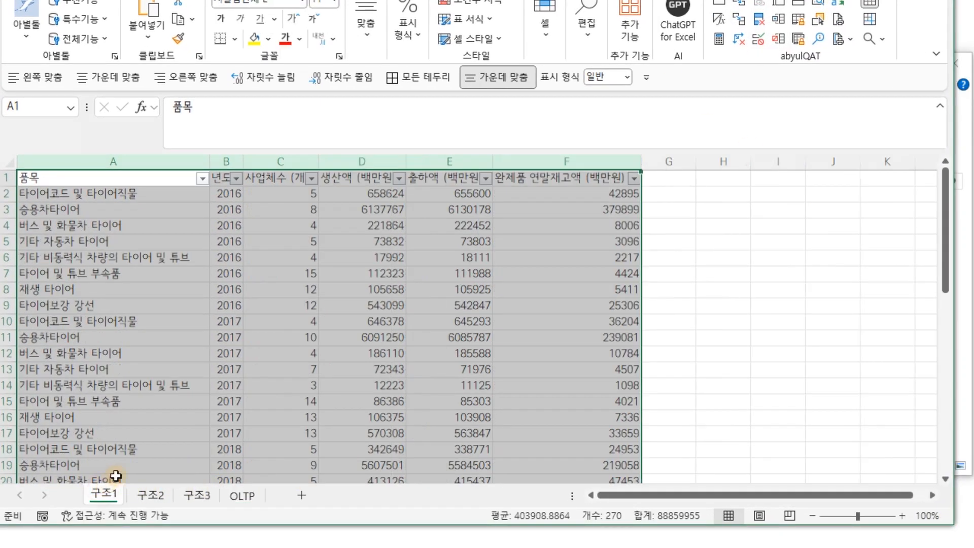
left_click(126, 157)
left_click(234, 162, "ctrl")
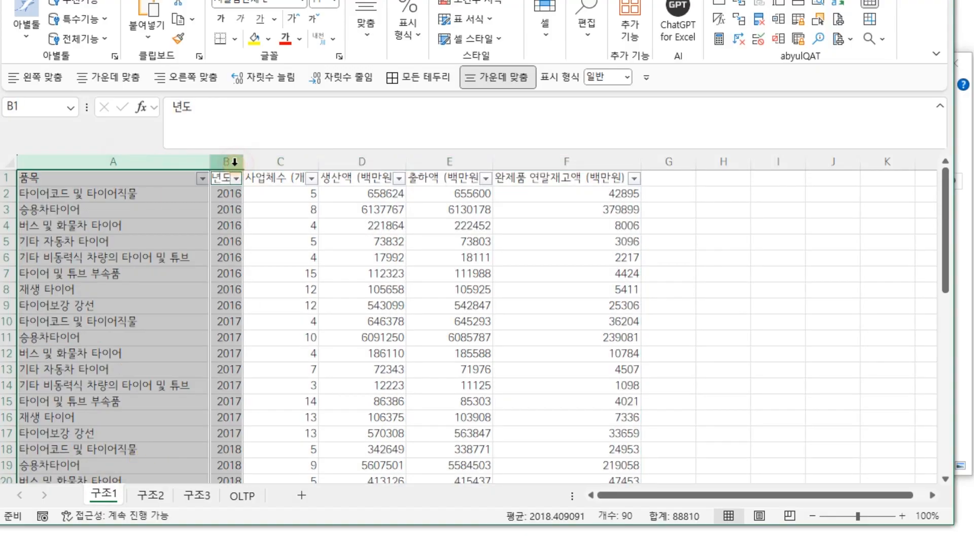
left_click_drag(298, 161, 620, 162)
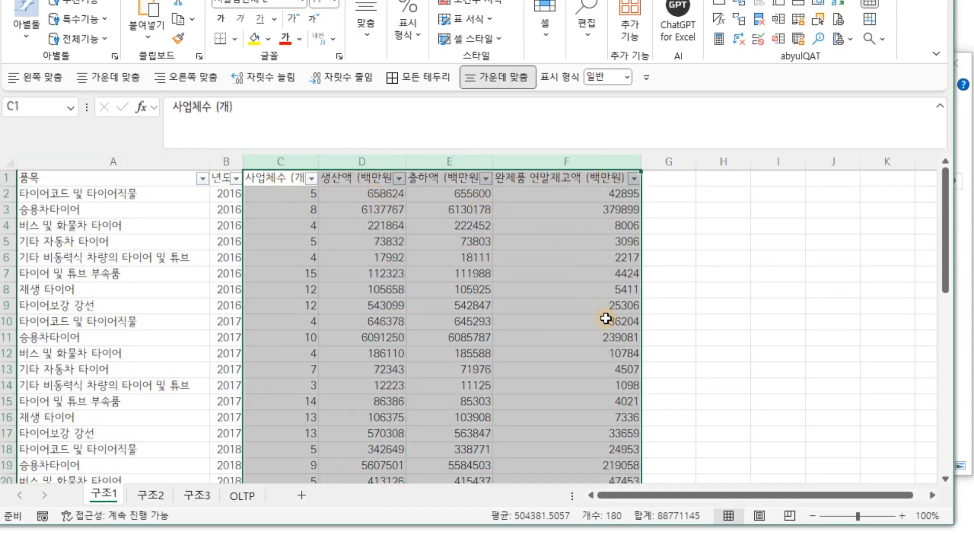
left_click(282, 161)
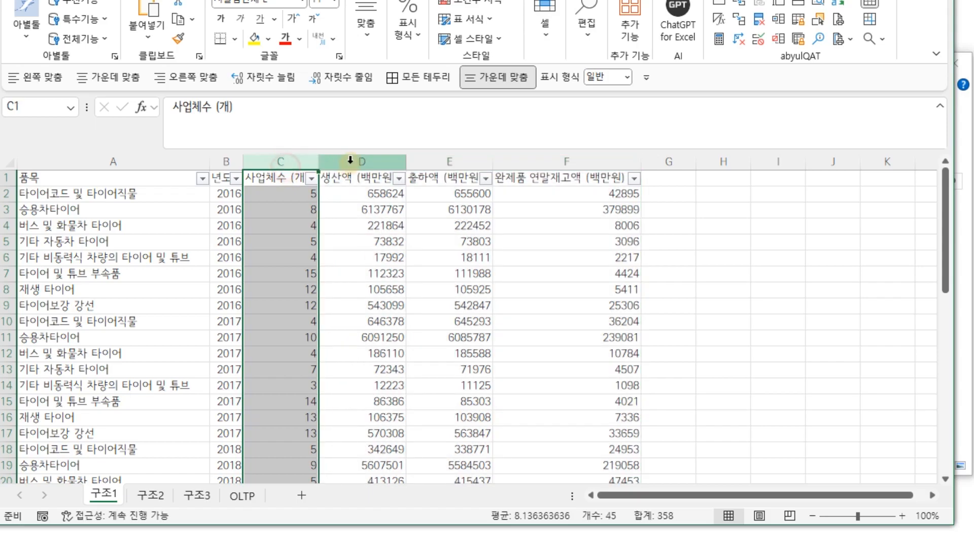
left_click(352, 162)
left_click(298, 193)
left_click(361, 199)
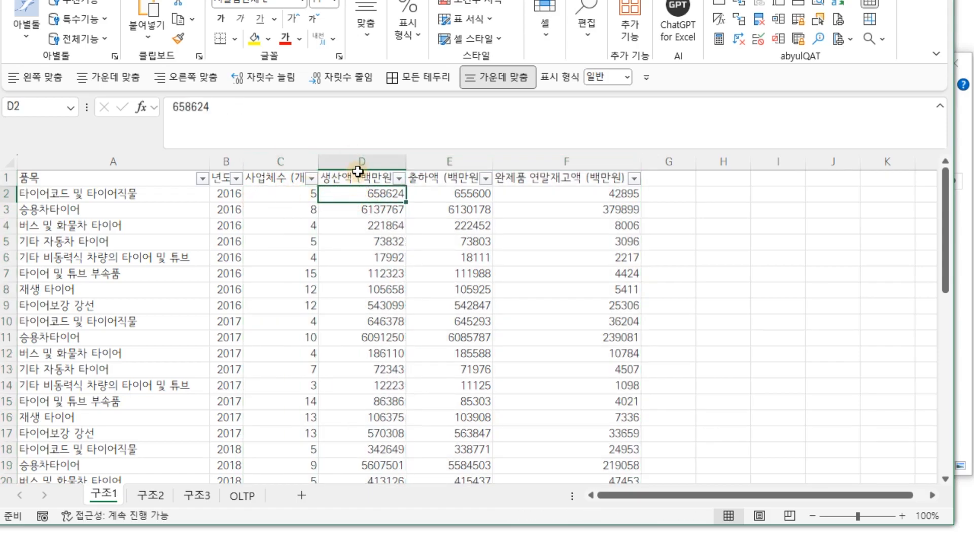
left_click(268, 181)
left_click(371, 197)
Compare 구조1's label columns A–B with its value columns C–F.
left_click_drag(226, 161, 109, 161)
left_click_drag(295, 160, 596, 156)
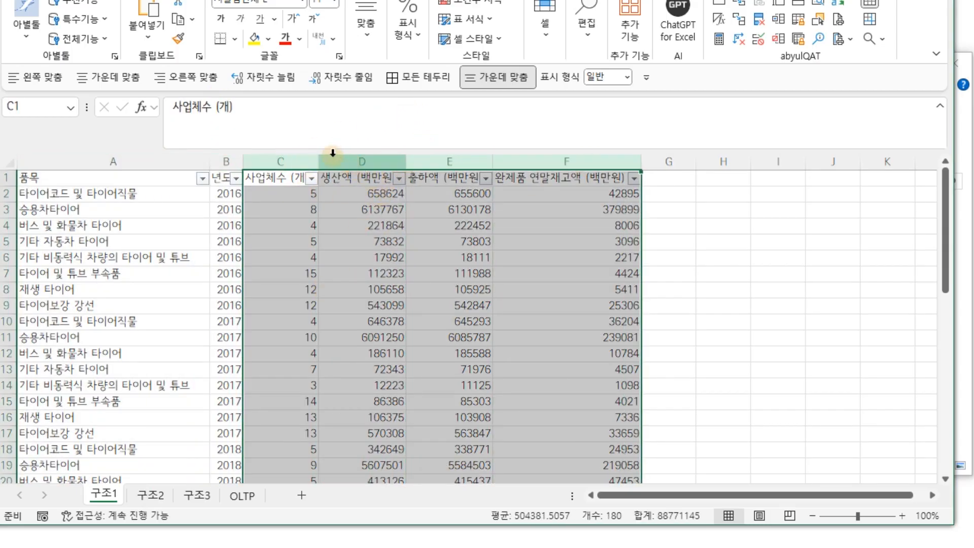
left_click(289, 160)
left_click(328, 161)
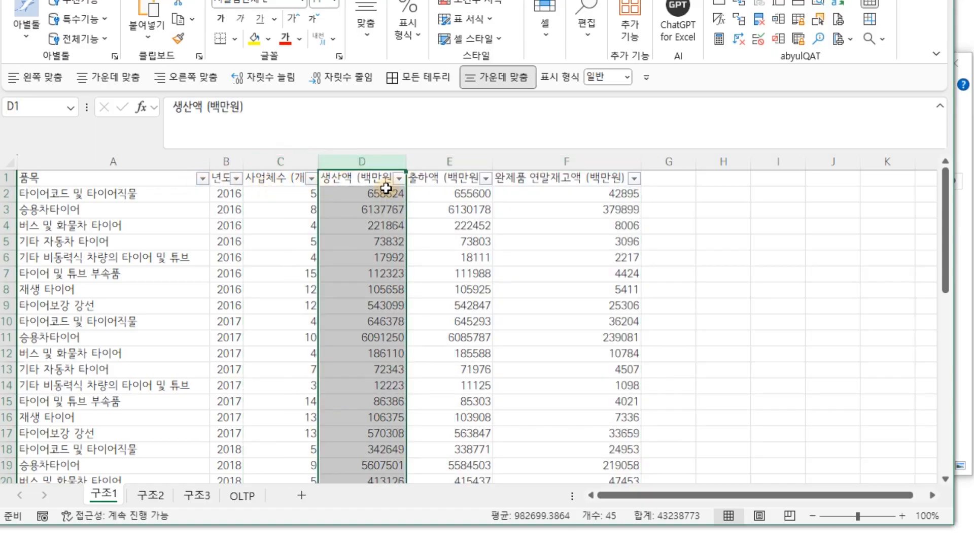
View the 구조2 sheet's 2016 year header, then the 구조3 sheet's single-item rows.
left_click(152, 494)
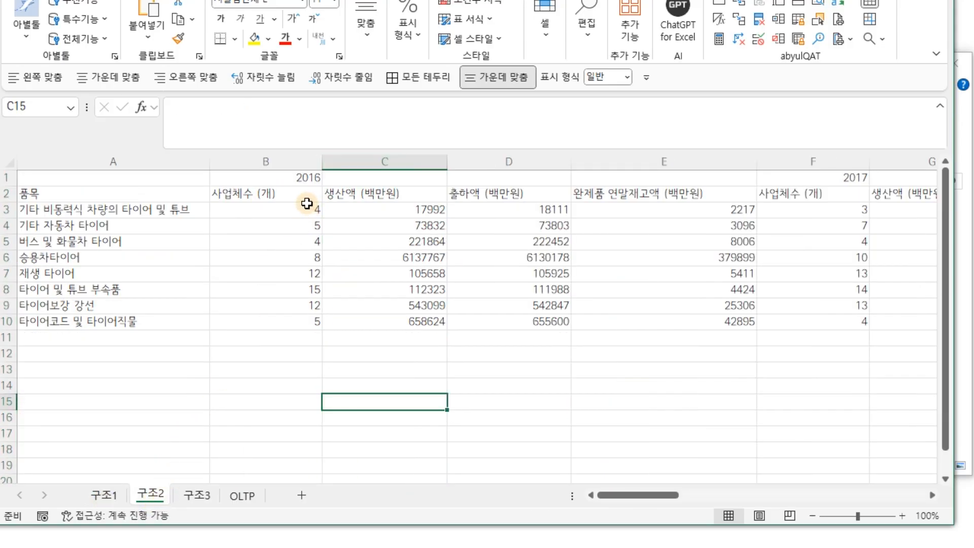
left_click(301, 176)
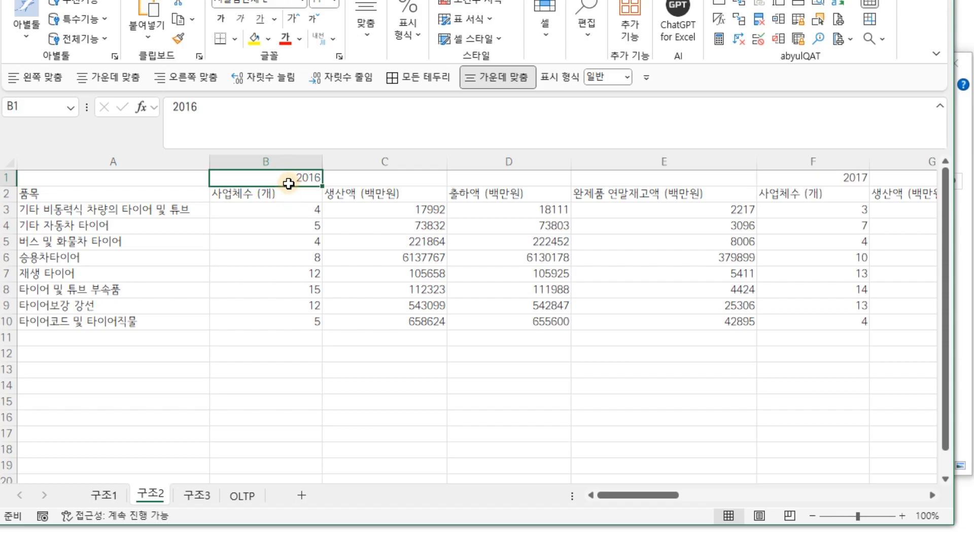
left_click(203, 500)
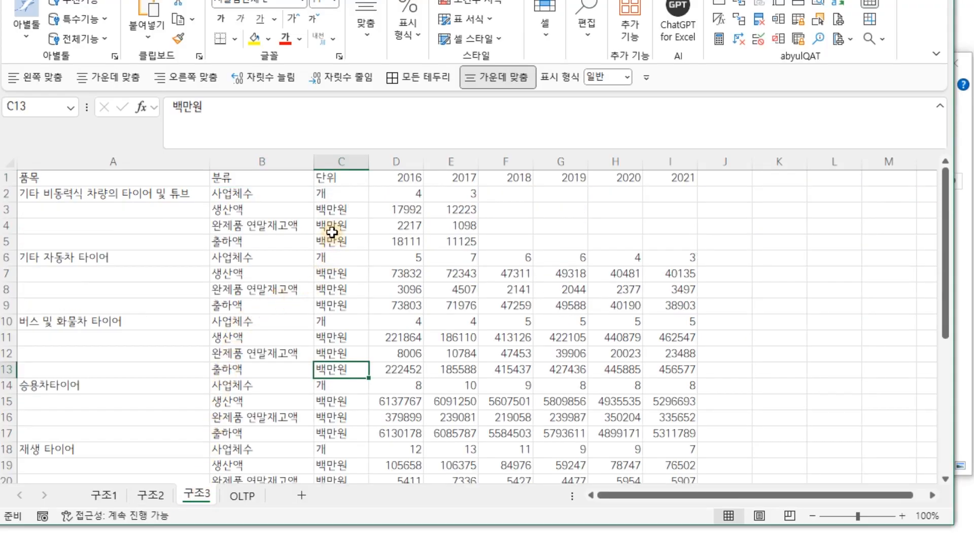
left_click_drag(126, 190, 113, 305)
Inspect 구조3's label columns A–C and its 2016–2021 year columns.
left_click_drag(147, 162, 306, 157)
left_click_drag(398, 161, 668, 162)
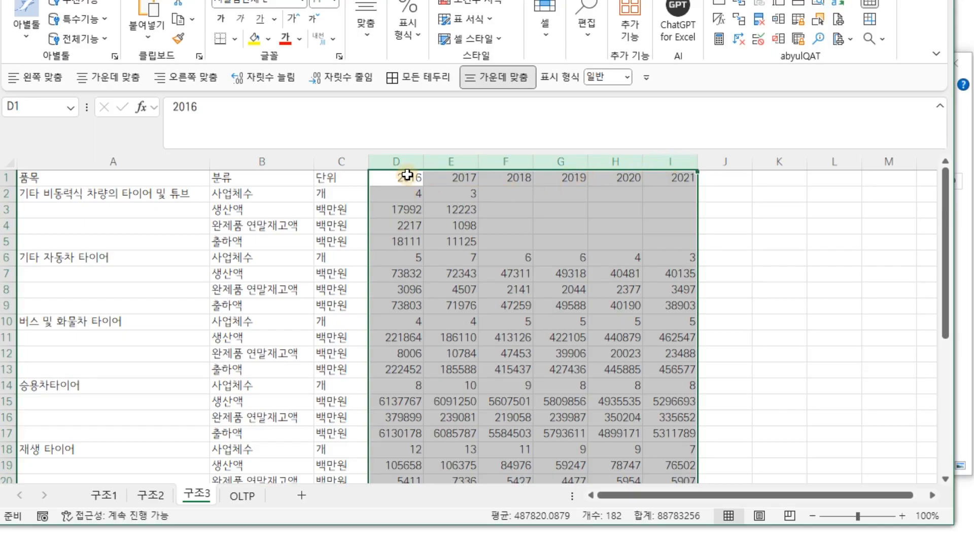
left_click(403, 177)
left_click(779, 177)
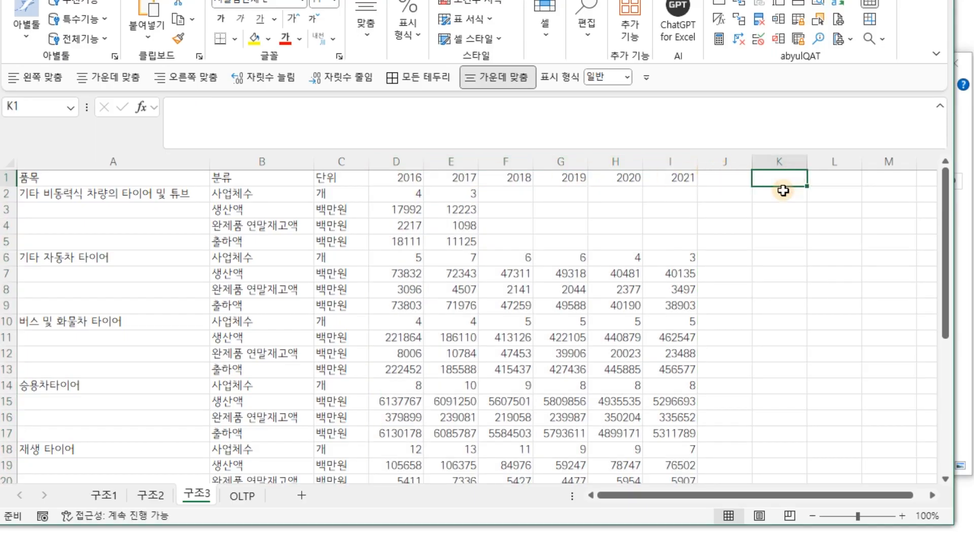
Inspect the OLTP sheet's 품목, 년도, 분류 and 값 columns, then go back to 구조1.
left_click(242, 496)
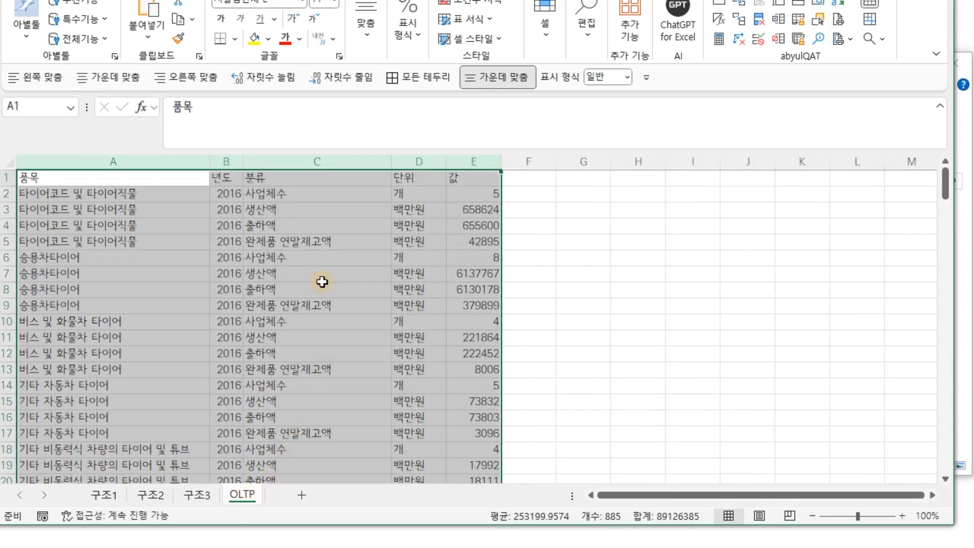
left_click_drag(130, 155, 469, 160)
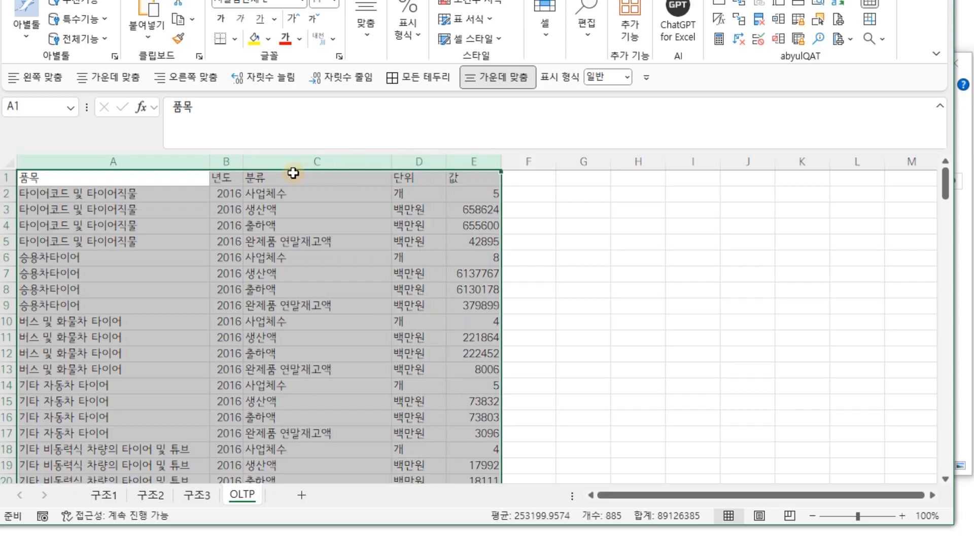
left_click(152, 162)
left_click(228, 163)
left_click(330, 163)
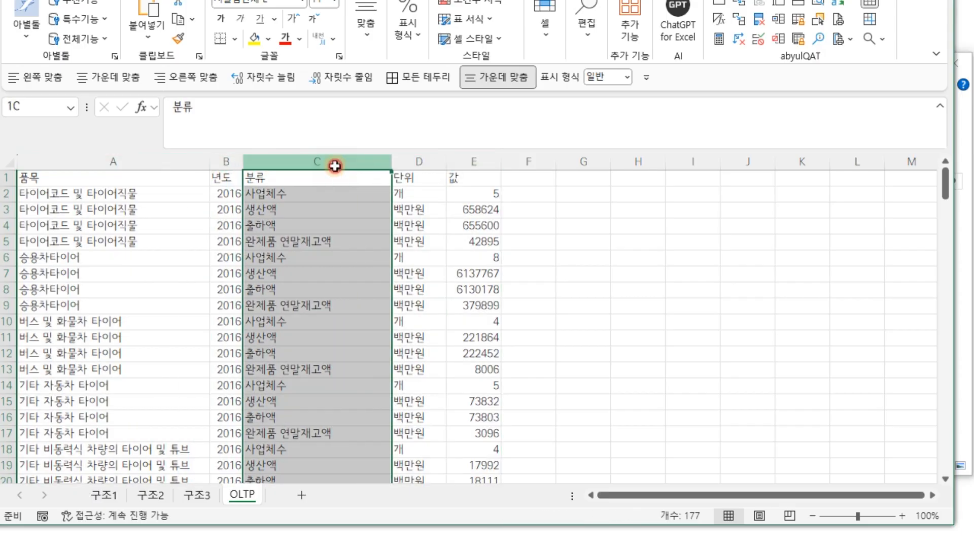
left_click_drag(394, 163, 437, 168)
left_click(474, 163)
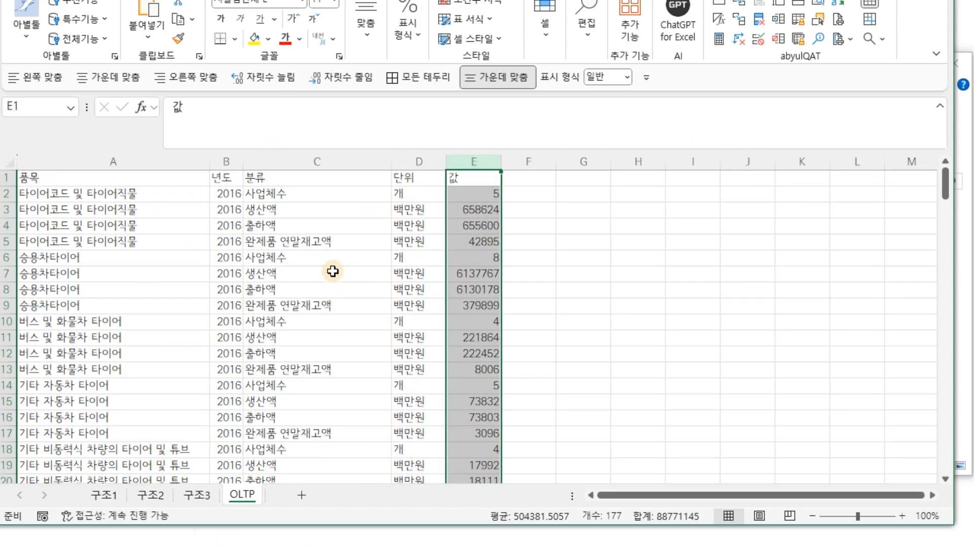
left_click(233, 154)
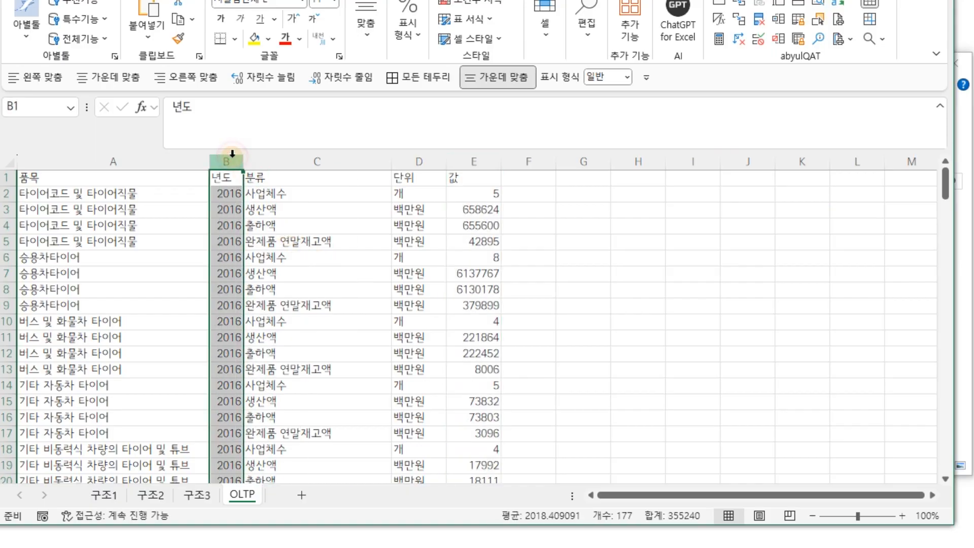
left_click(318, 156)
left_click(136, 156)
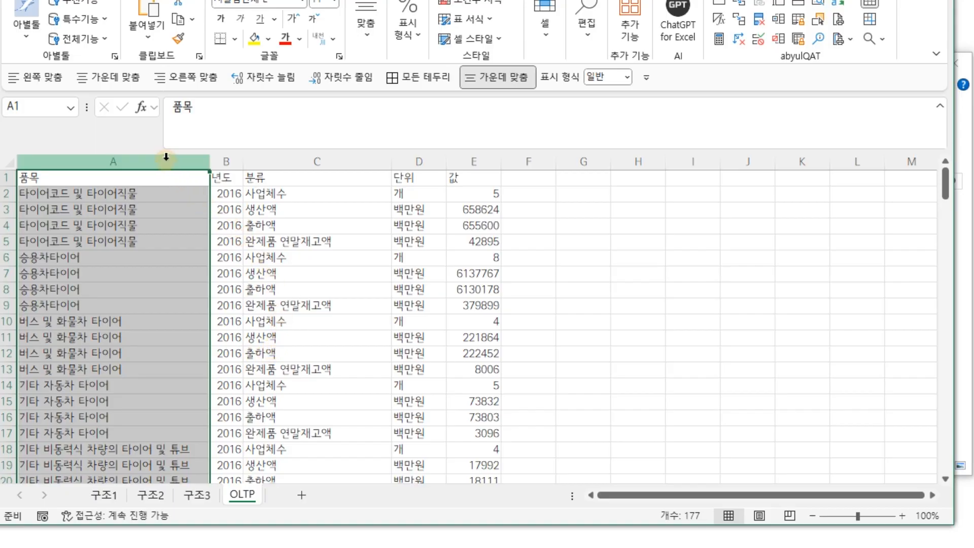
left_click(107, 495)
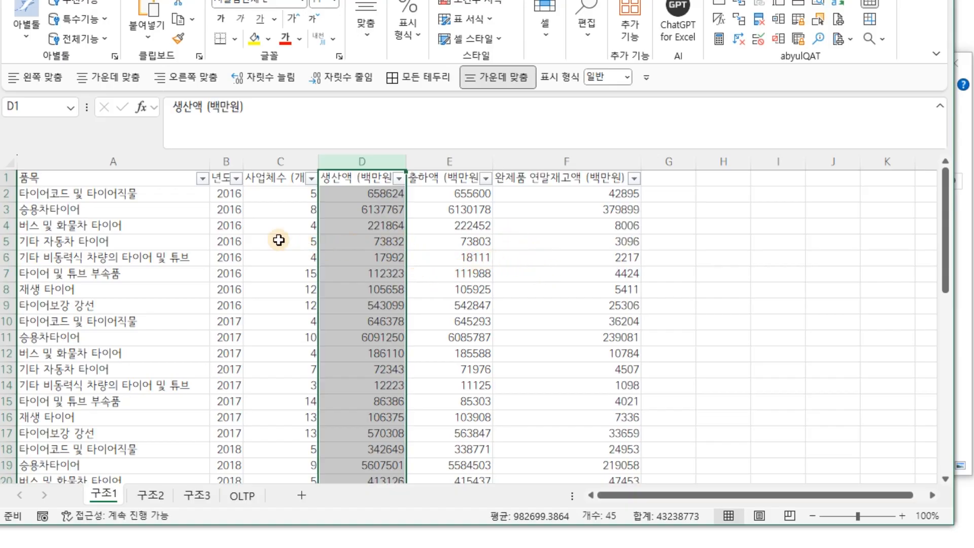
left_click(248, 499)
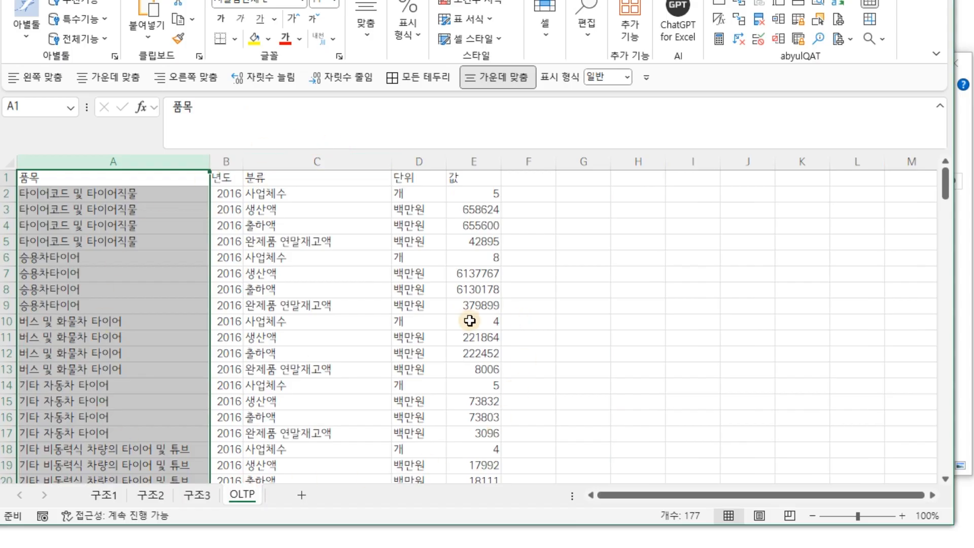
left_click(118, 496)
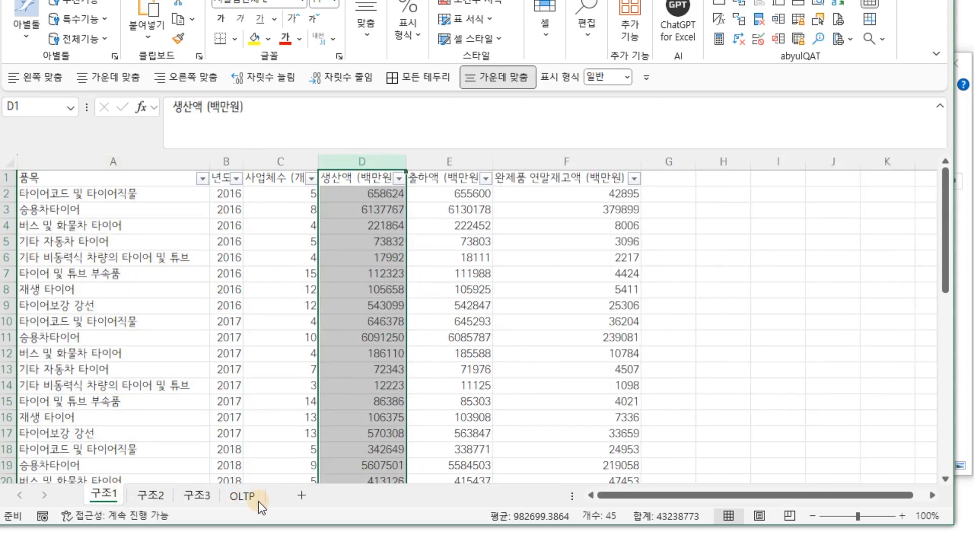
left_click(243, 496)
left_click_drag(162, 153, 479, 161)
left_click(114, 497)
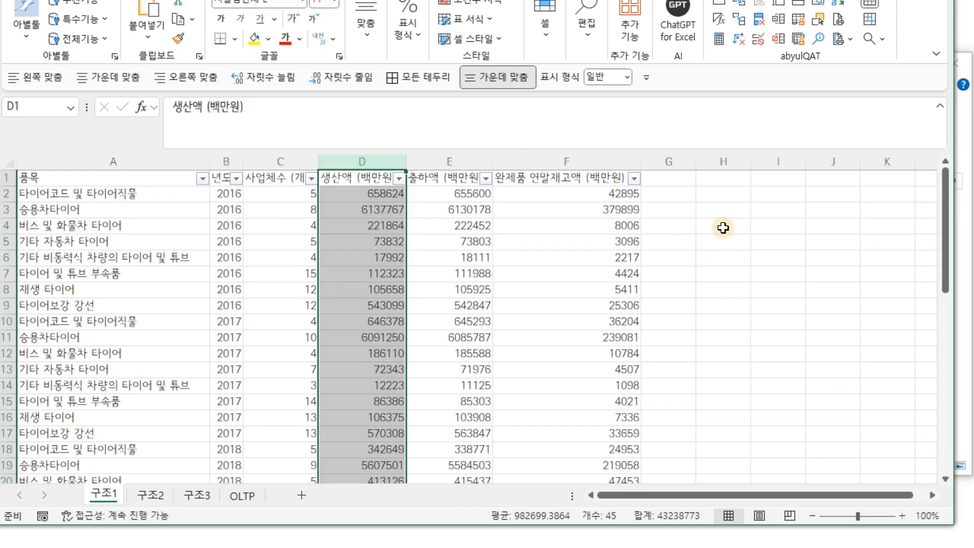
left_click(242, 496)
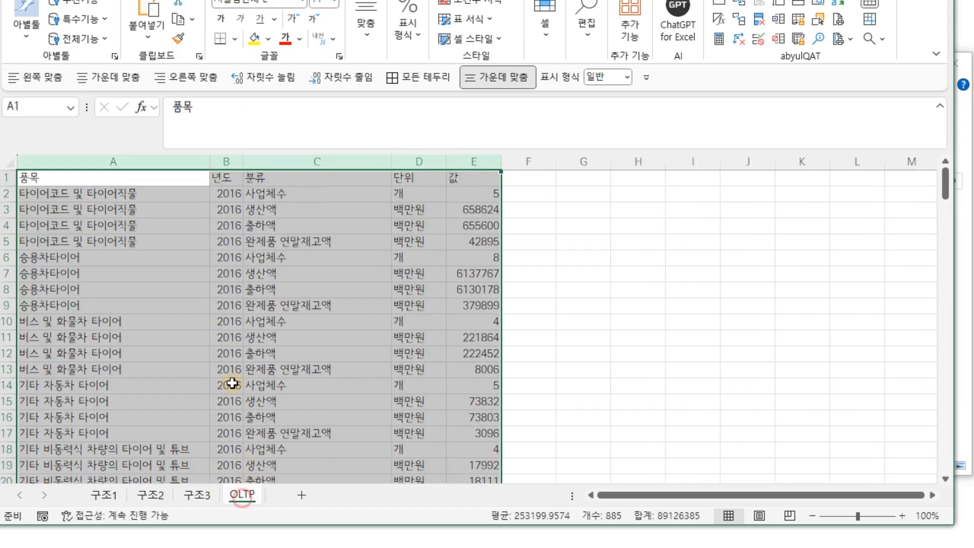
left_click(259, 163)
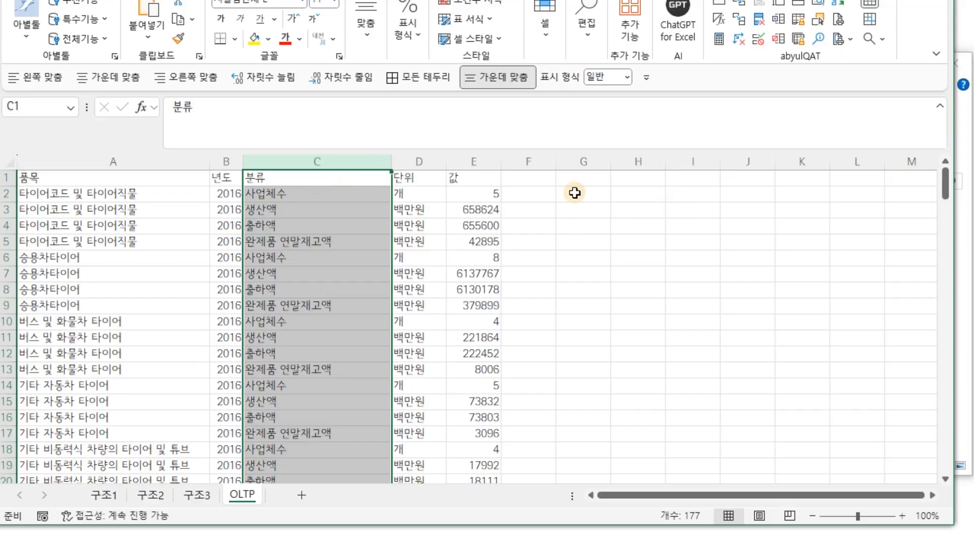
left_click(105, 496)
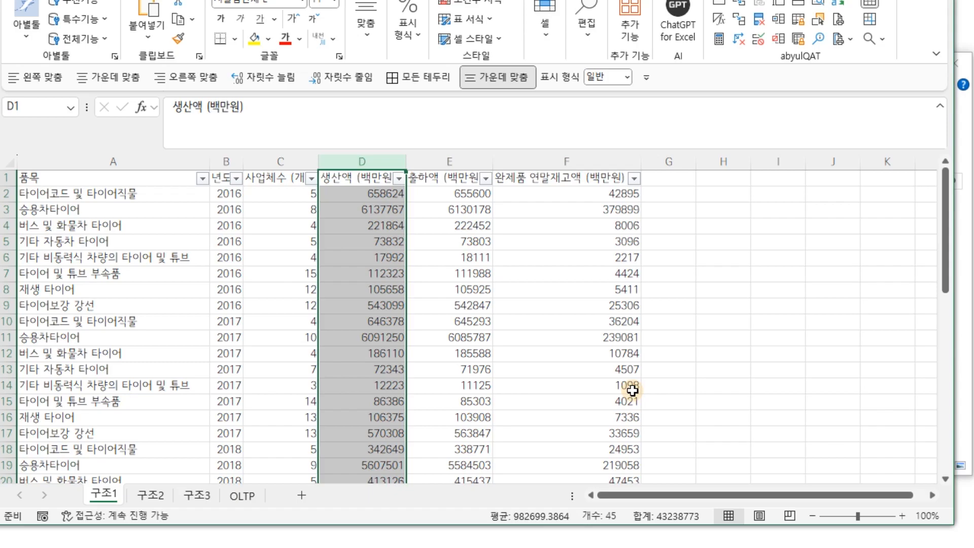
left_click_drag(148, 162, 558, 233)
left_click(242, 497)
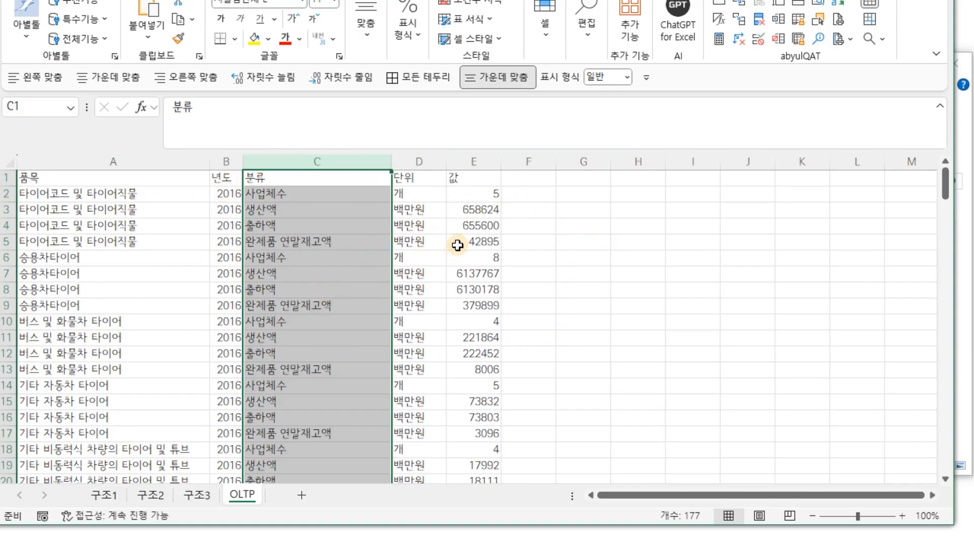
left_click(103, 495)
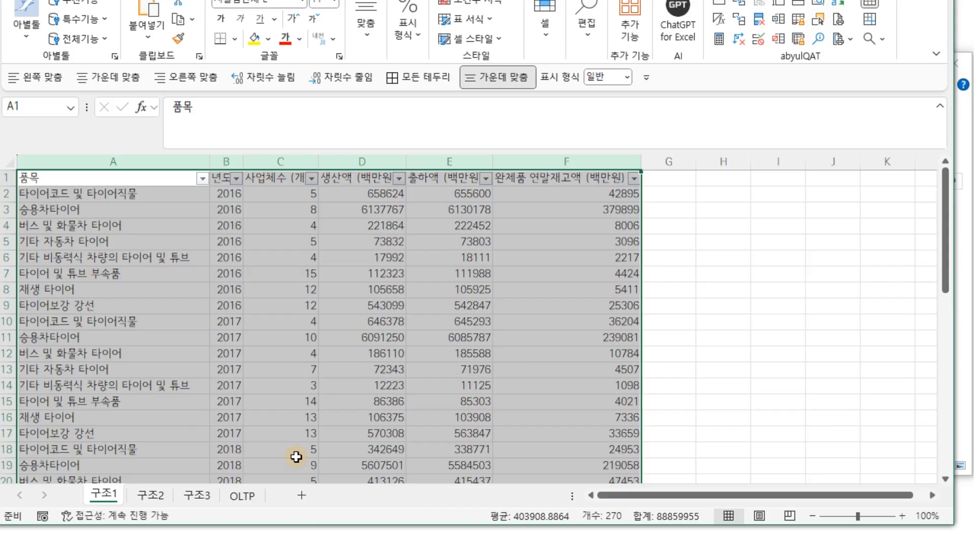
left_click(249, 497)
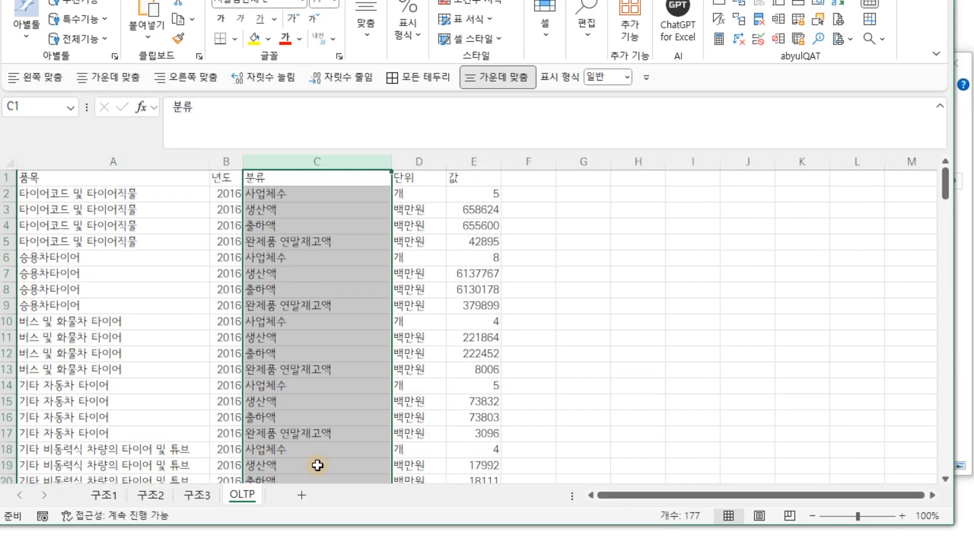
left_click_drag(113, 163, 470, 166)
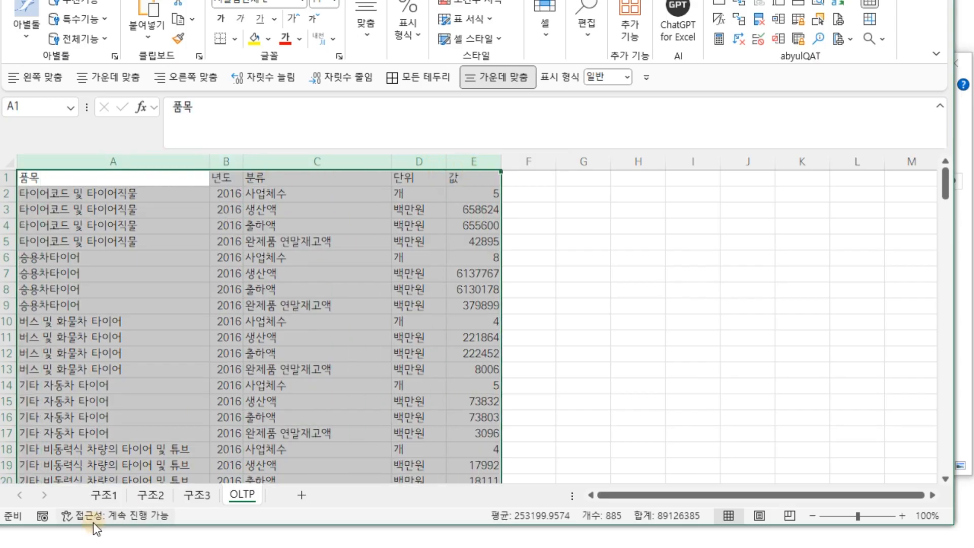
left_click(104, 495)
left_click(668, 172)
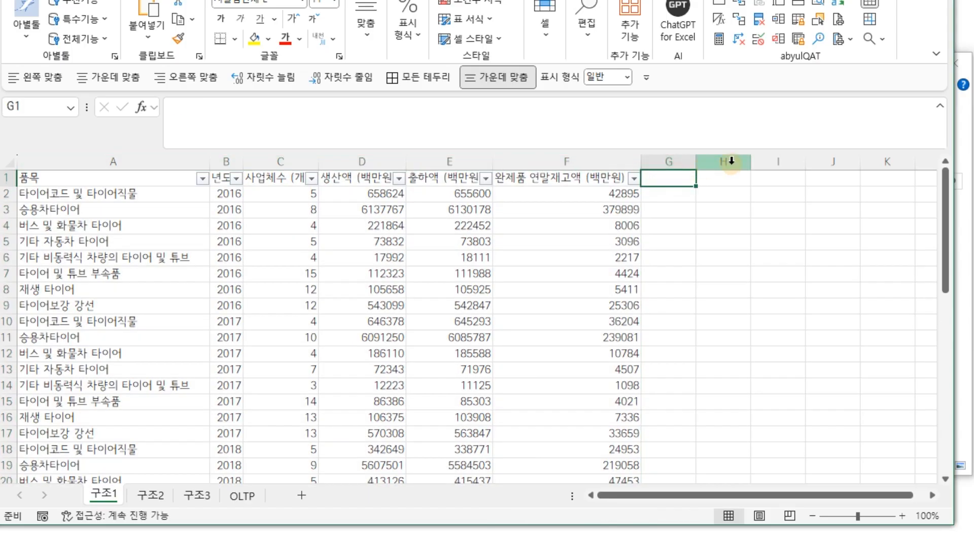
left_click(729, 161)
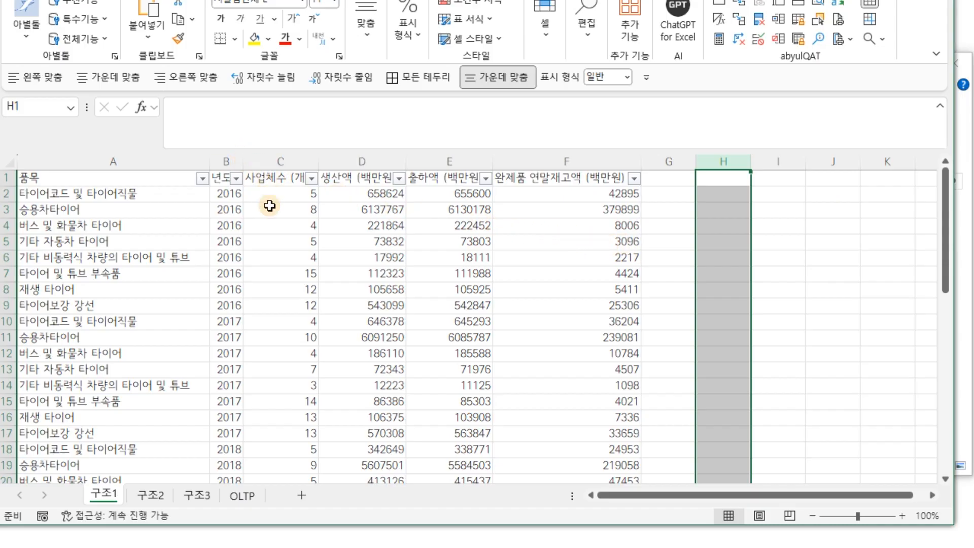
left_click(242, 494)
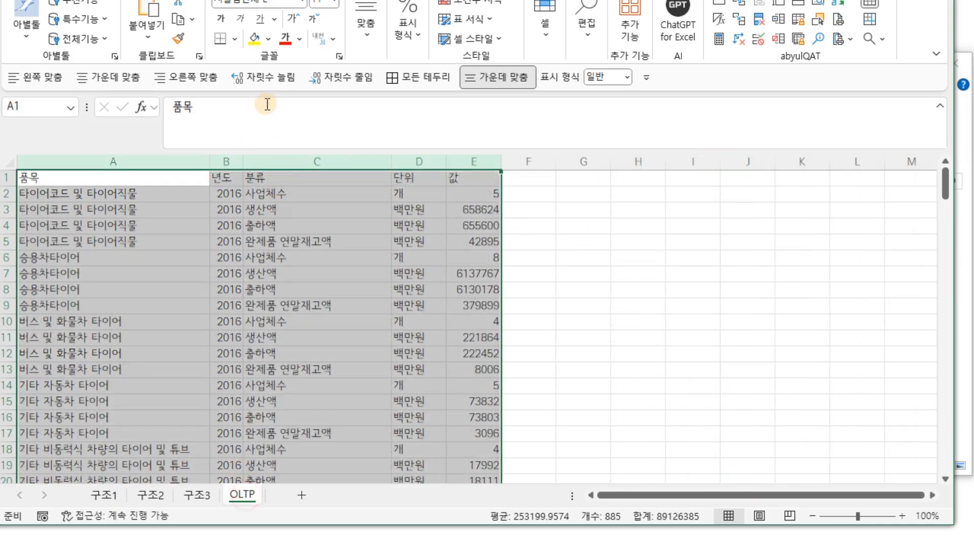
left_click(304, 193)
left_click(303, 211)
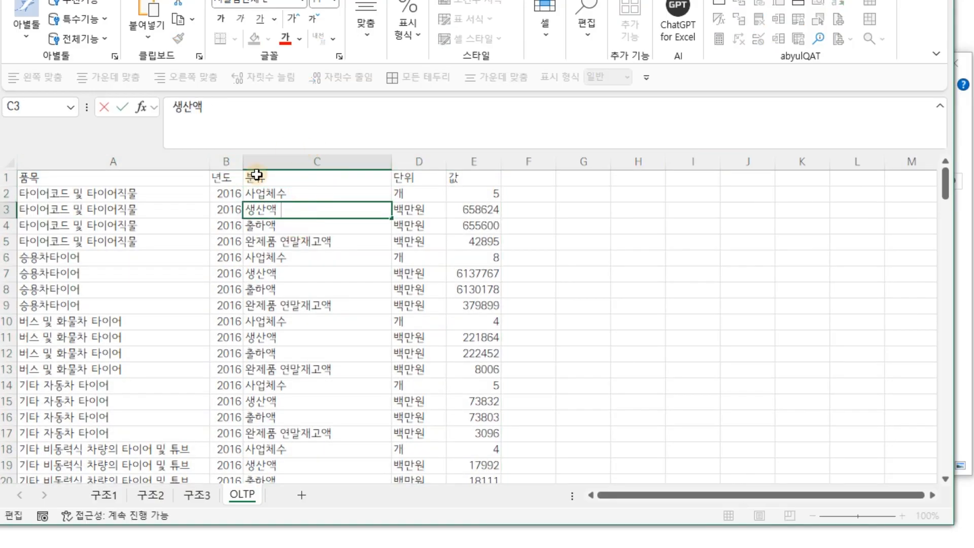
double_click(349, 204)
left_click(106, 495)
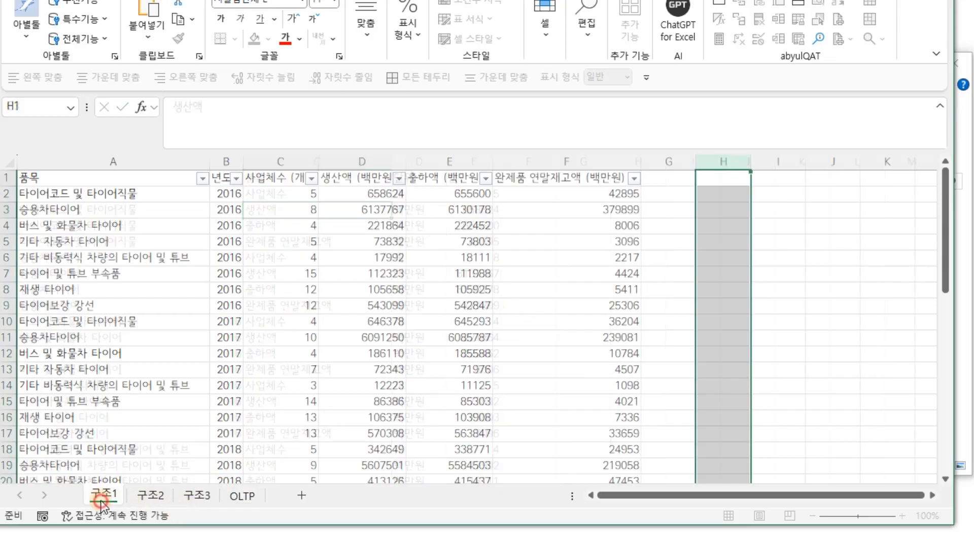
left_click(292, 160)
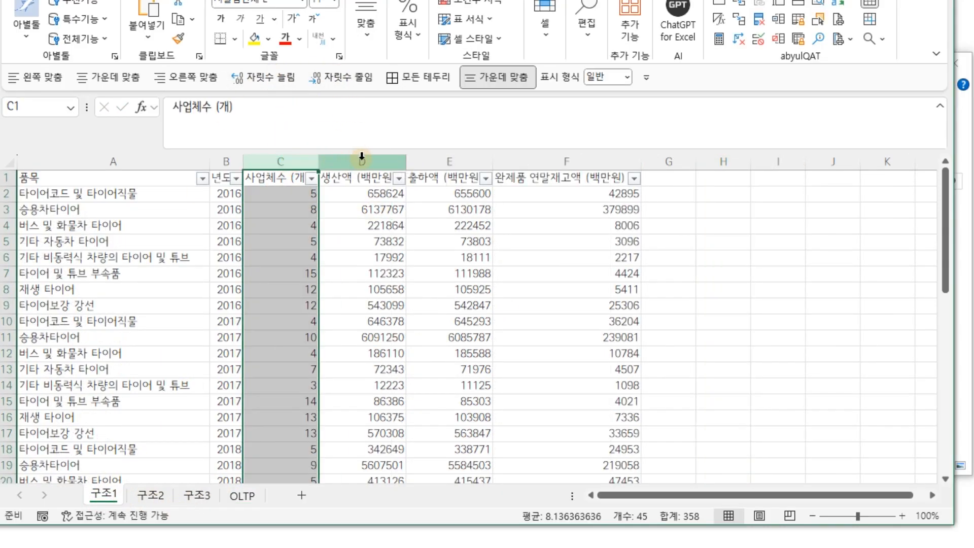
left_click(361, 161)
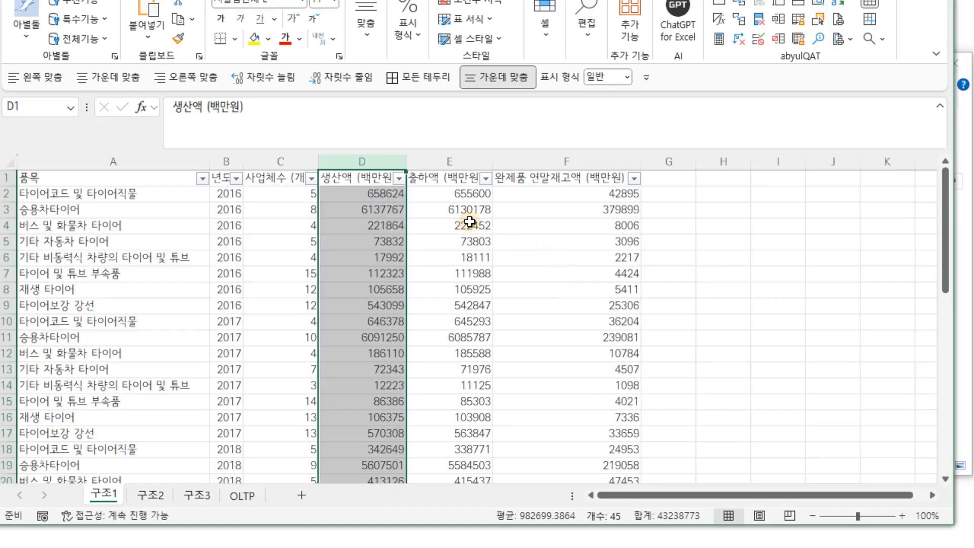
left_click(241, 499)
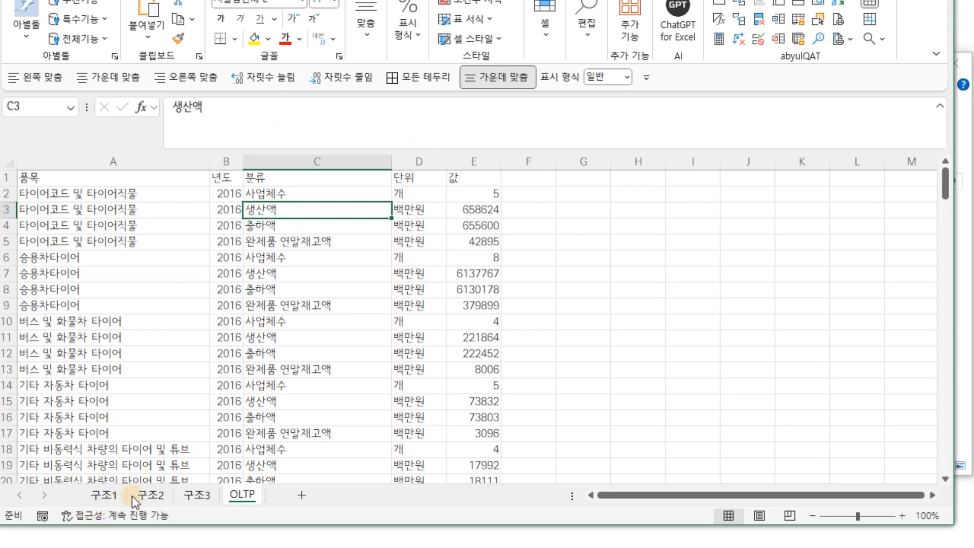
left_click(110, 496)
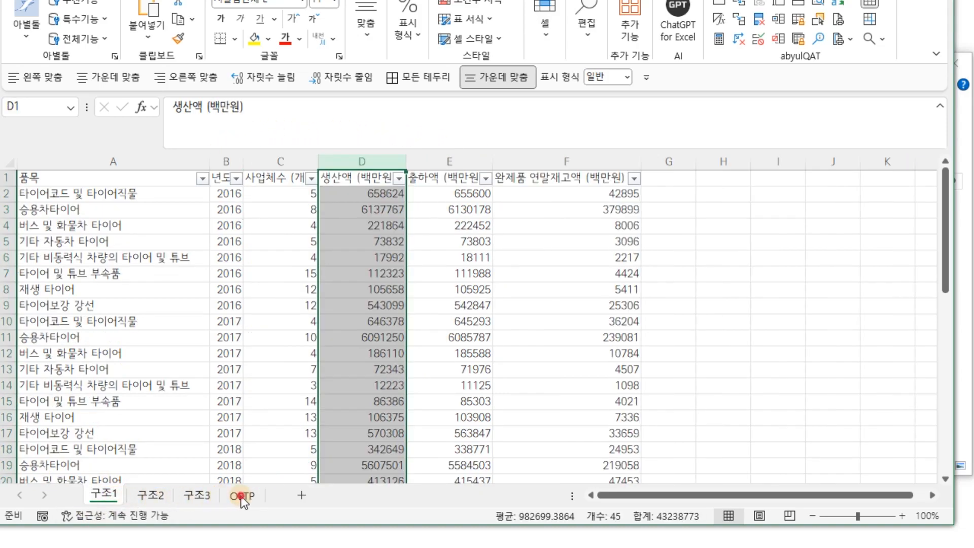
left_click(242, 496)
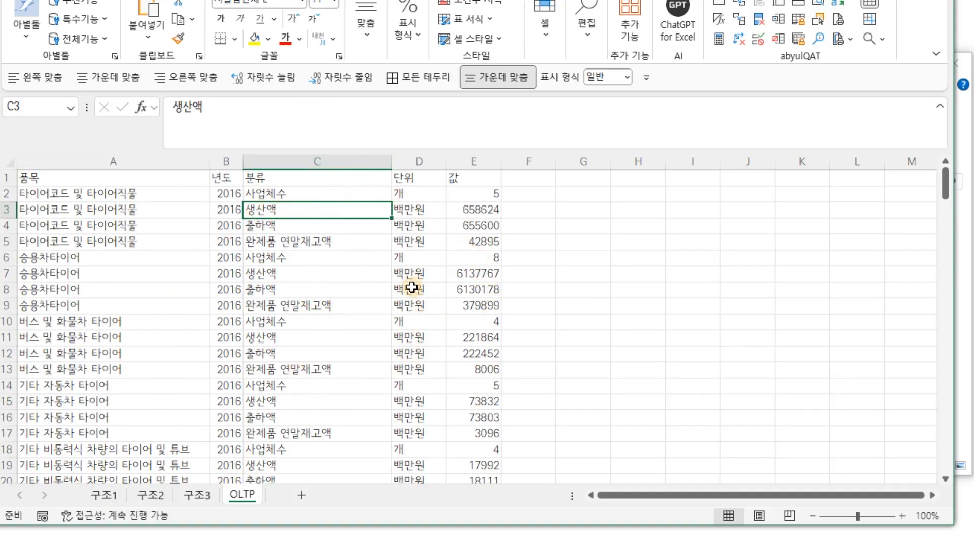
left_click(117, 494)
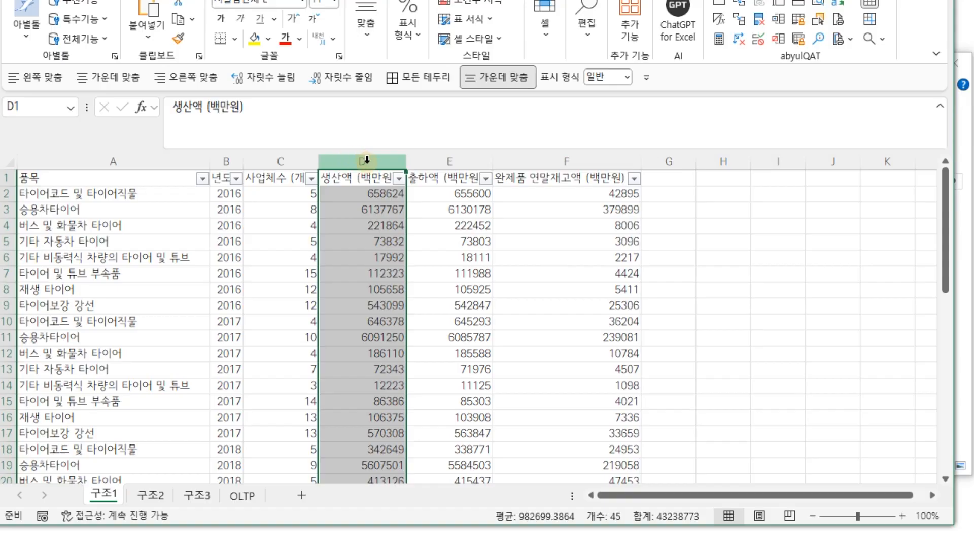
left_click(435, 176)
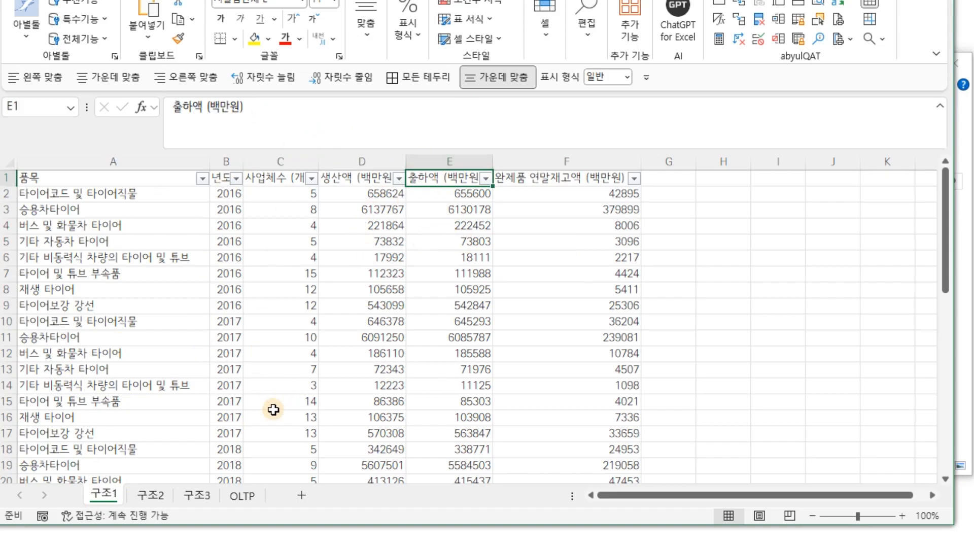
left_click(254, 499)
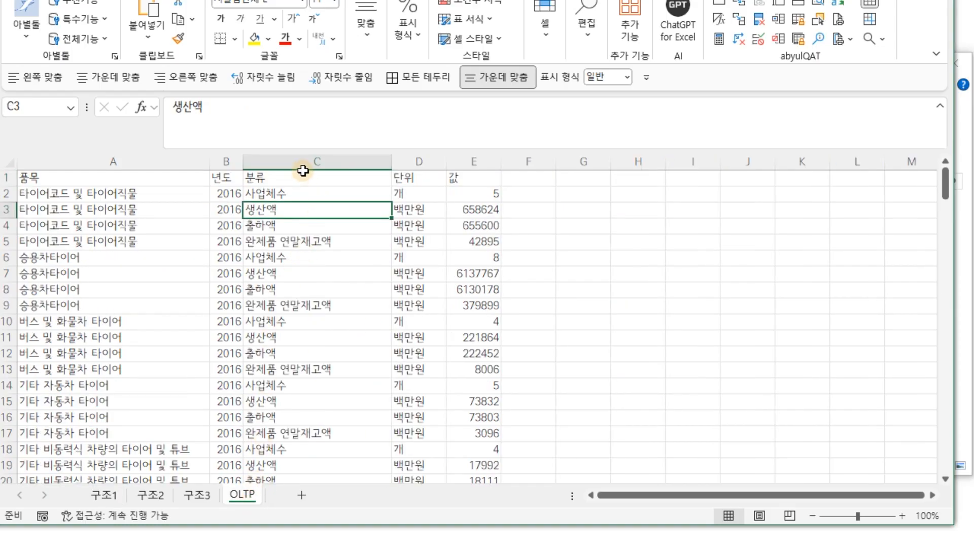
left_click(110, 501)
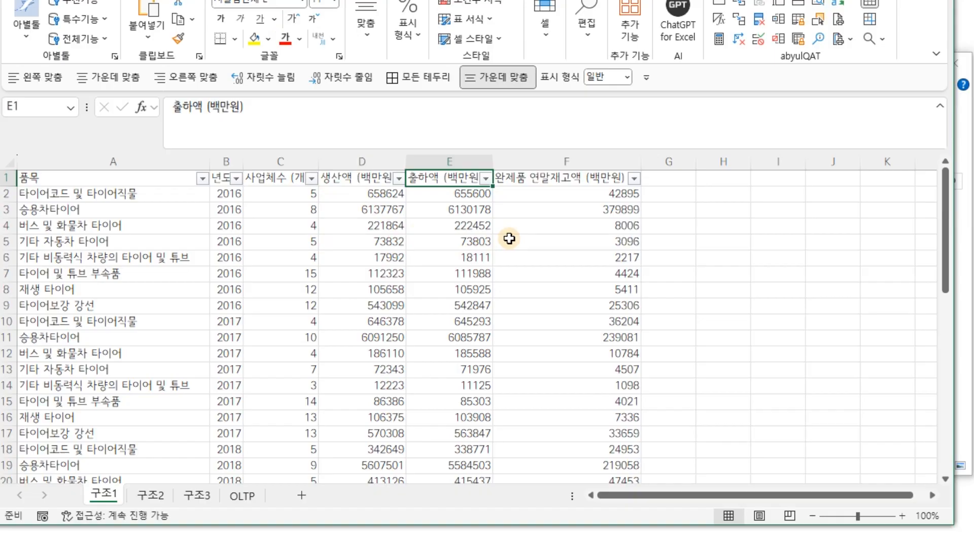
left_click_drag(140, 177, 584, 465)
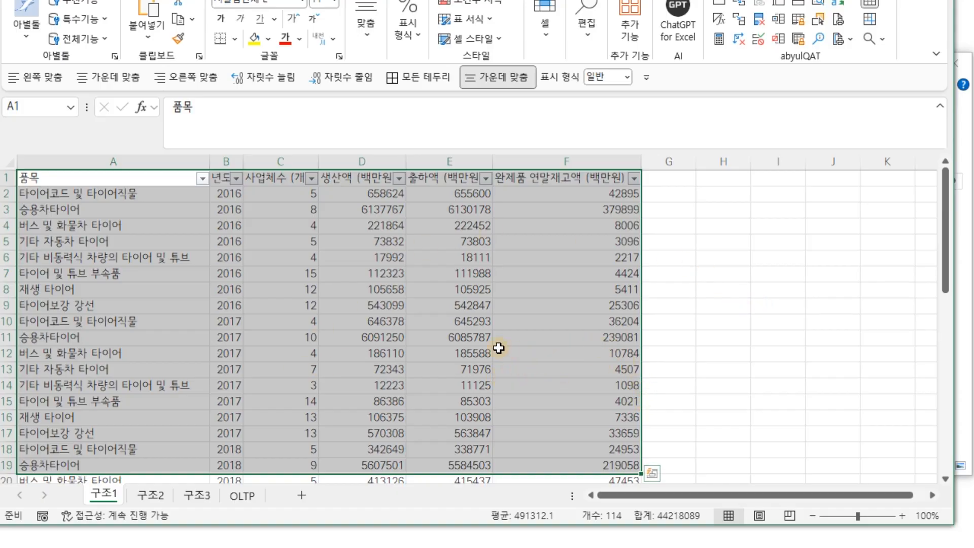
Select cell A5, make the Excel window taller, and bring up the on-screen keyboard.
left_click(194, 242)
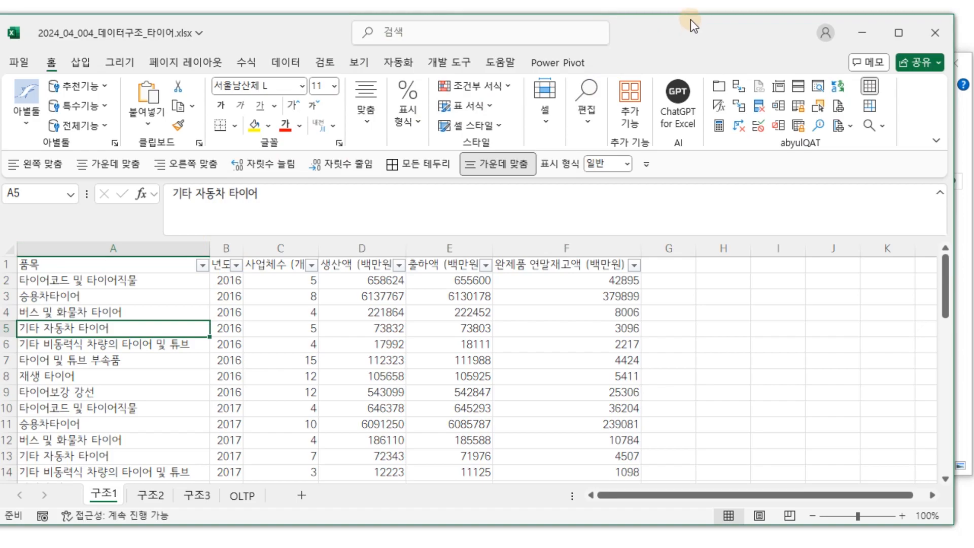
left_click_drag(693, 16, 693, 0)
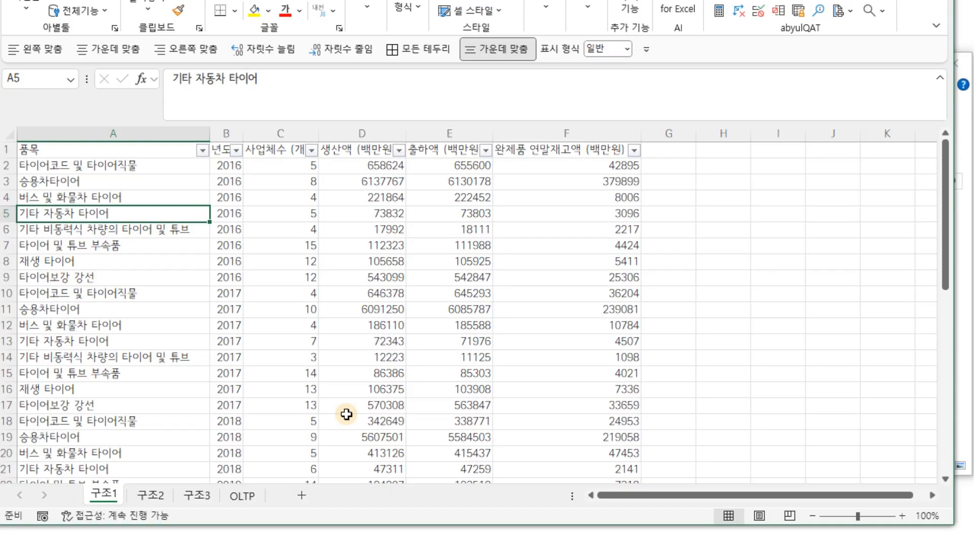
key("ctrl+super+o")
Select the whole tire data range A1:F45 with Ctrl+A.
left_click_drag(457, 240, 712, 229)
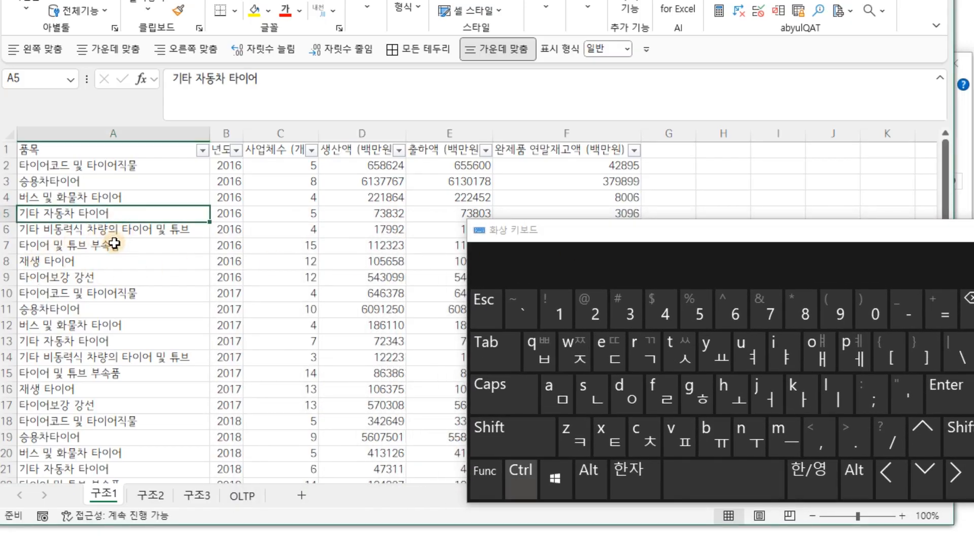
key("ctrl+a")
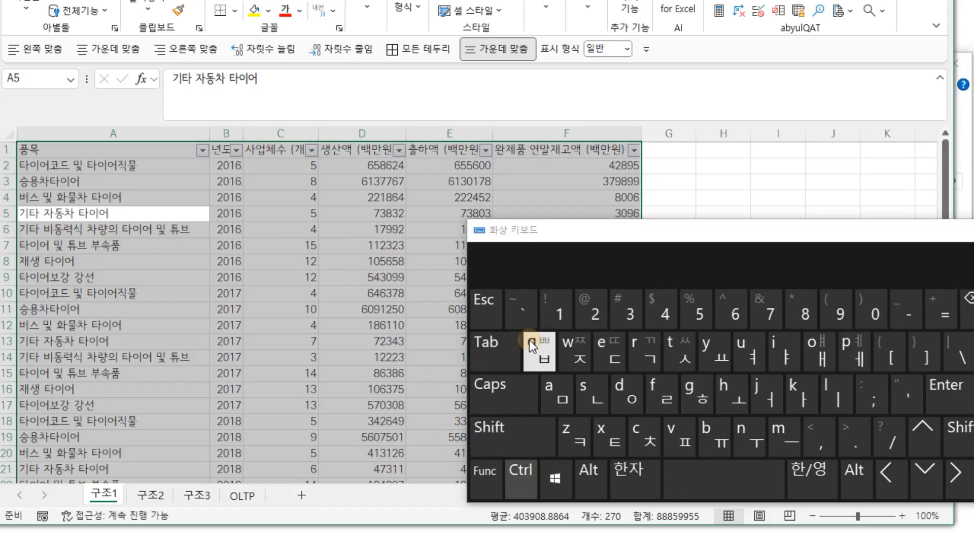
key("ctrl+a")
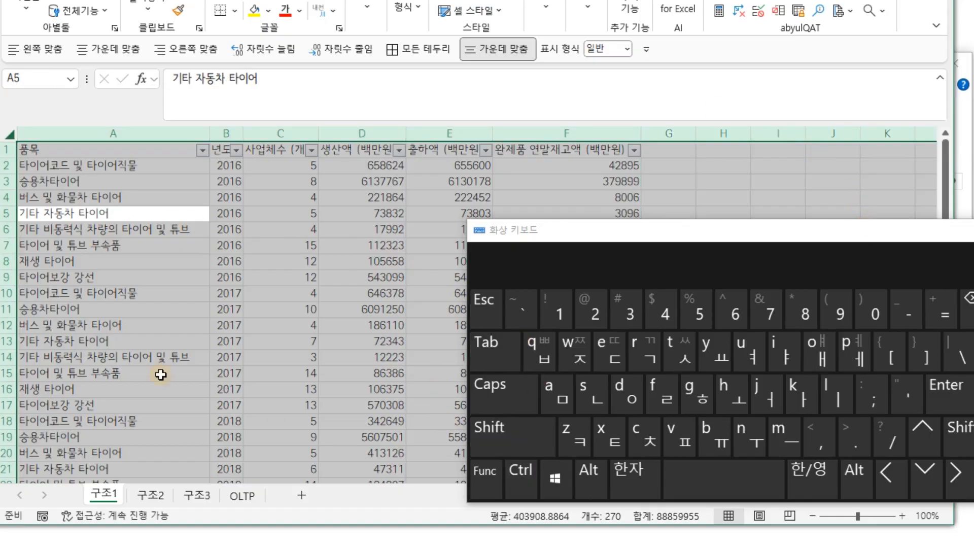
left_click(250, 203)
left_click(137, 215)
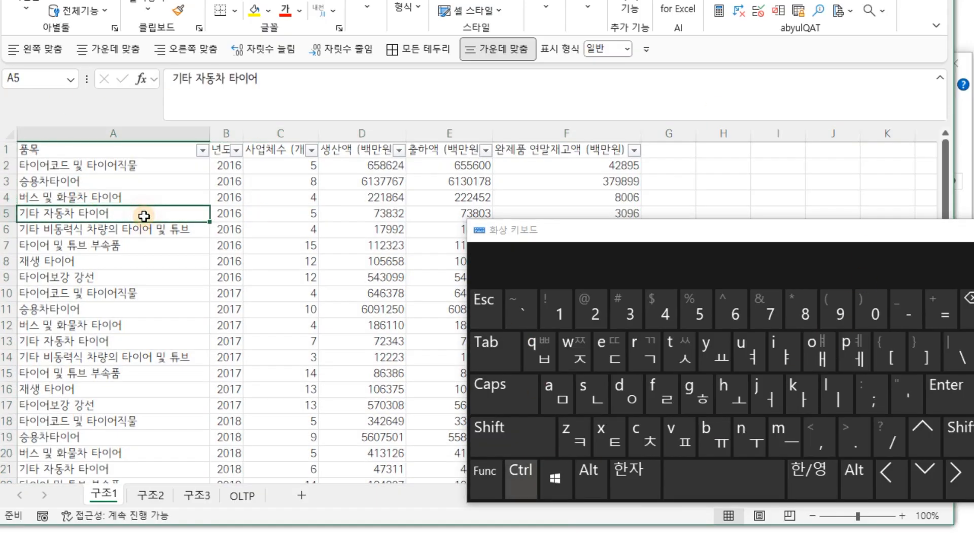
key("ctrl+a")
Use the on-screen keyboard's Ctrl+T to open Create Table for $A$1:$F$45.
left_click(528, 483)
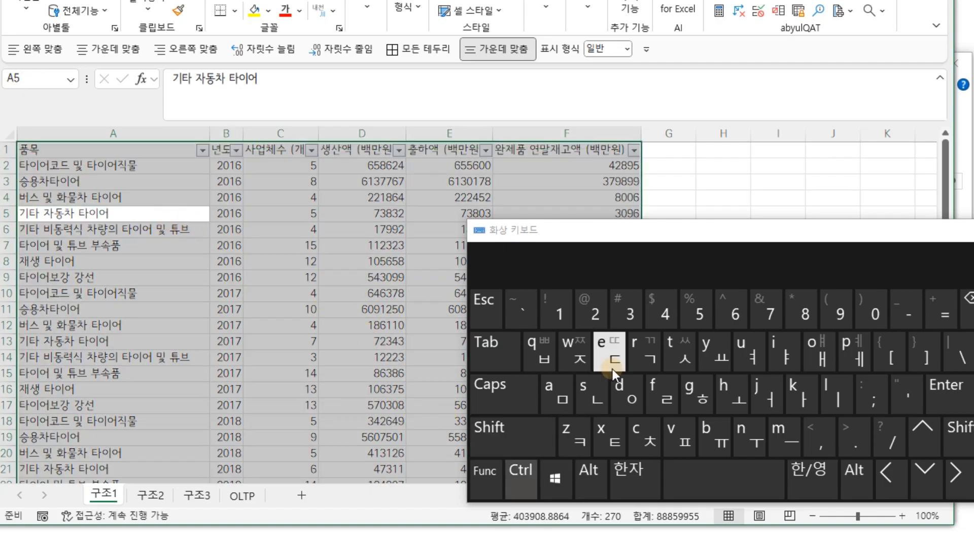
left_click(564, 387)
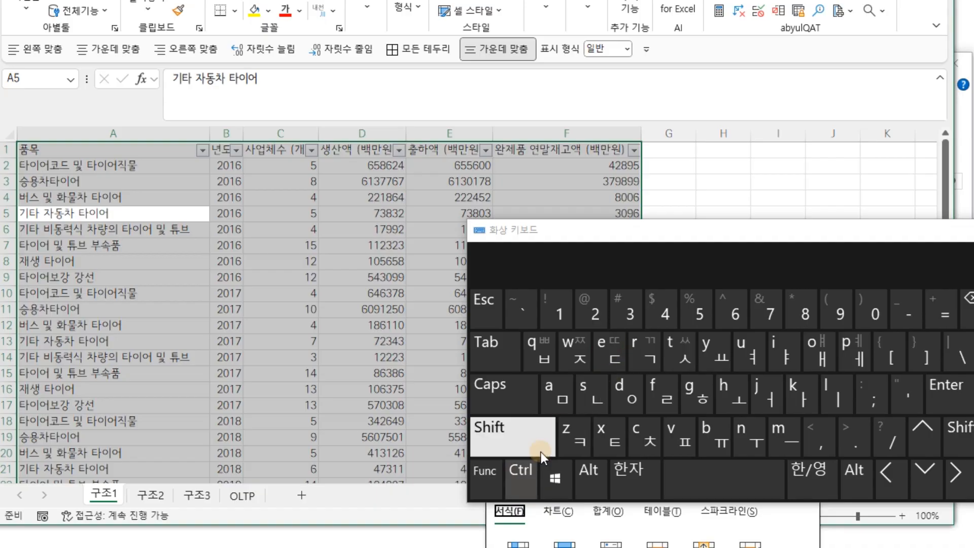
left_click(671, 353)
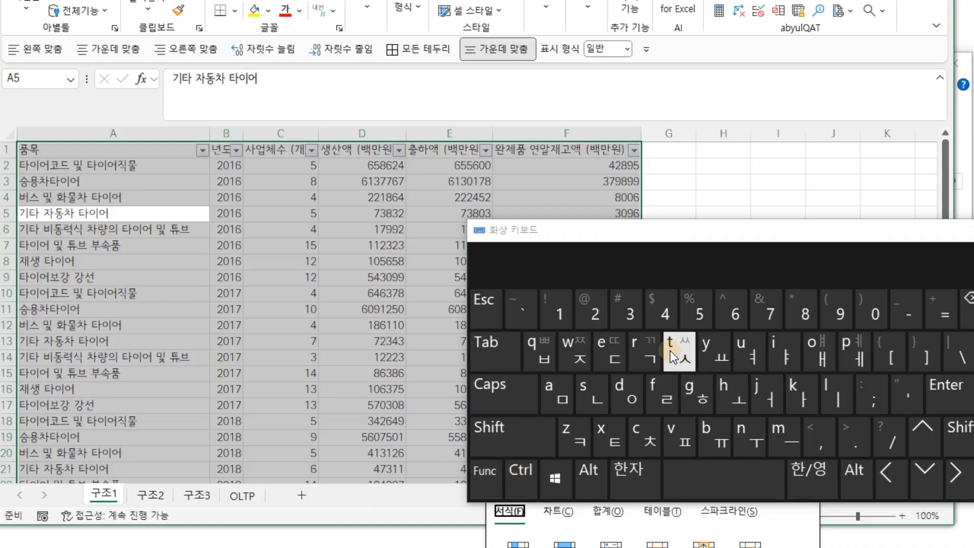
left_click_drag(711, 236, 634, 547)
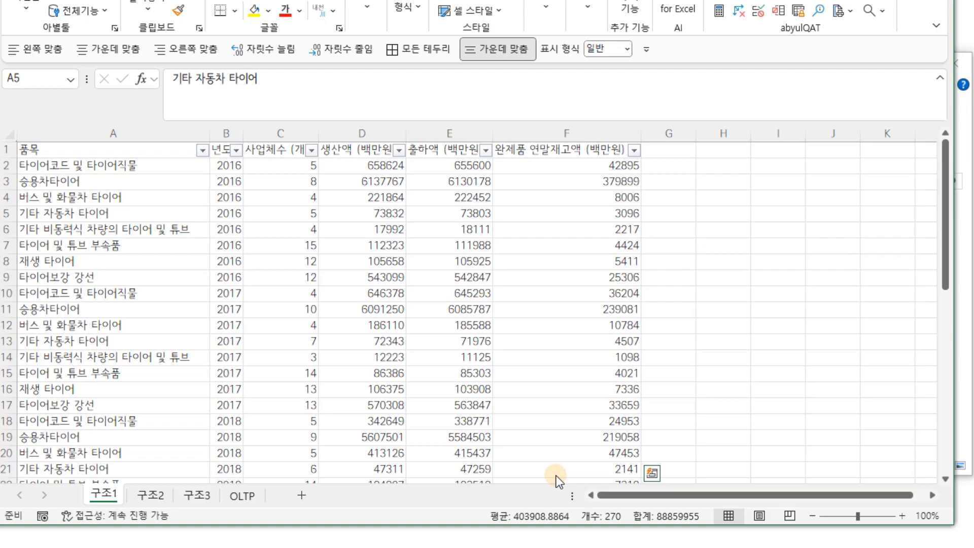
left_click(352, 262)
left_click_drag(653, 545, 524, 545)
left_click(436, 269)
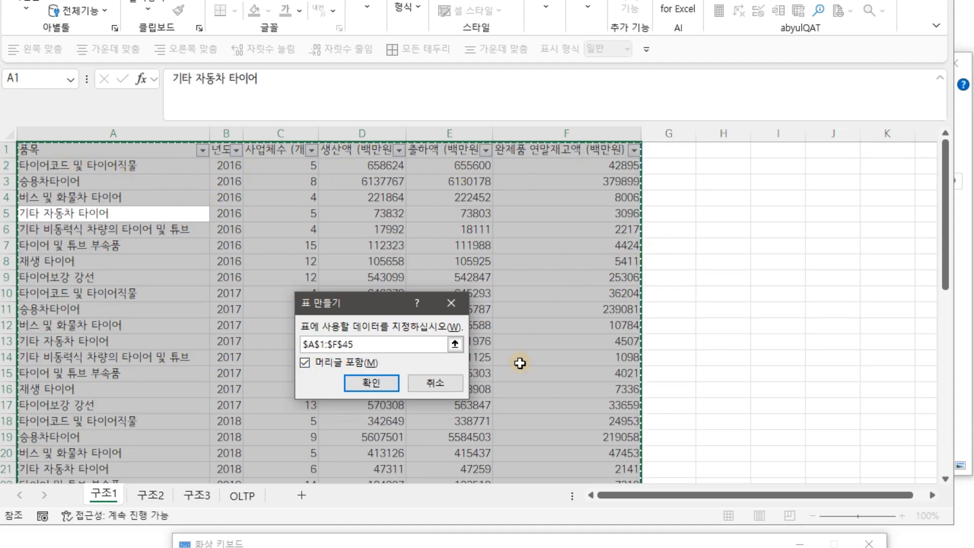
Confirm Create Table with headers so A1:F45 becomes a banded, filtered table.
left_click(377, 385)
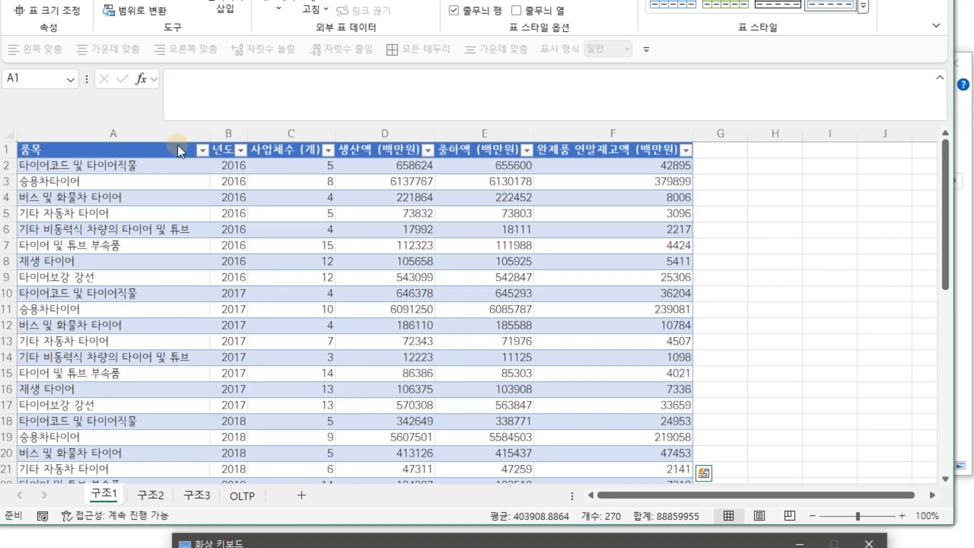
scroll(392, 352, "down", 8)
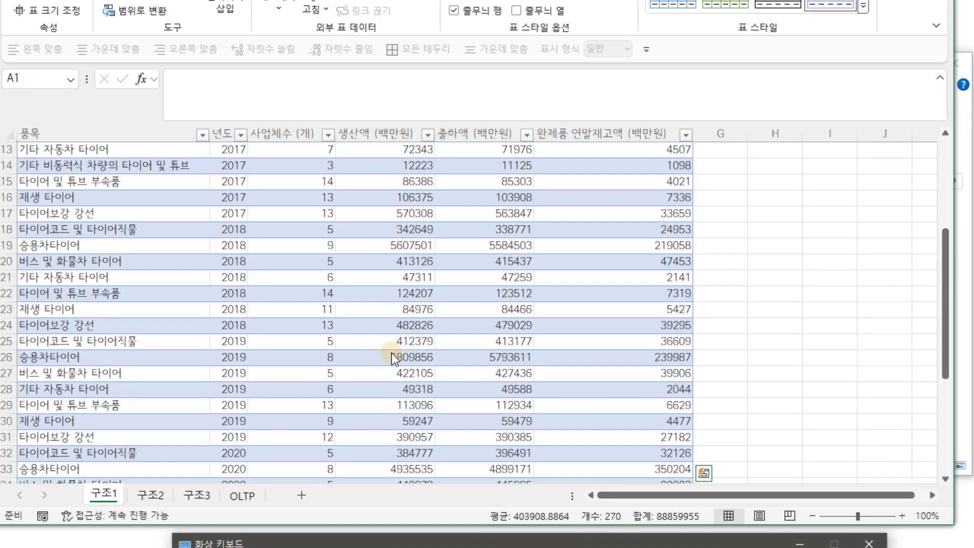
scroll(396, 349, "up", 8)
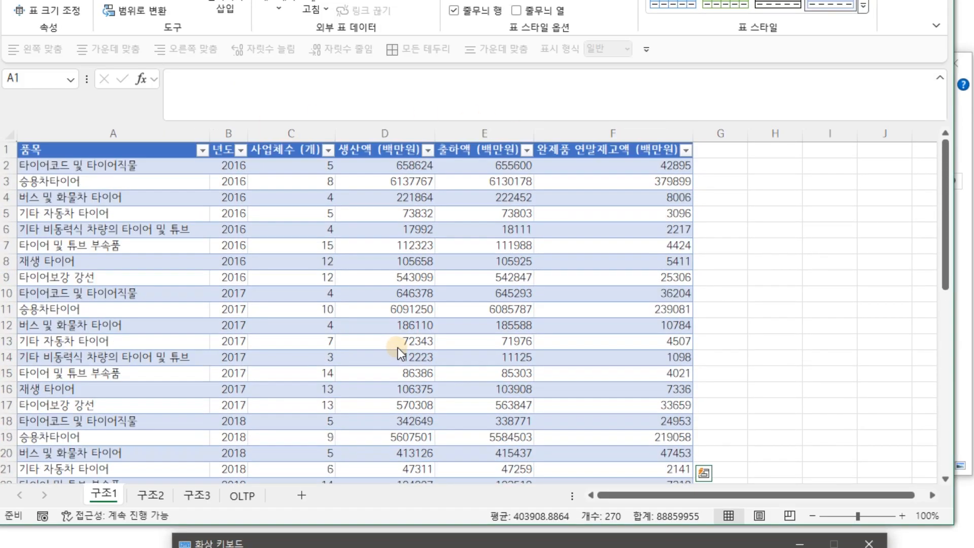
Check the table's extent with Ctrl+Down, Ctrl+Up and the arrow keys.
key("ctrl+a")
key("ctrl+q")
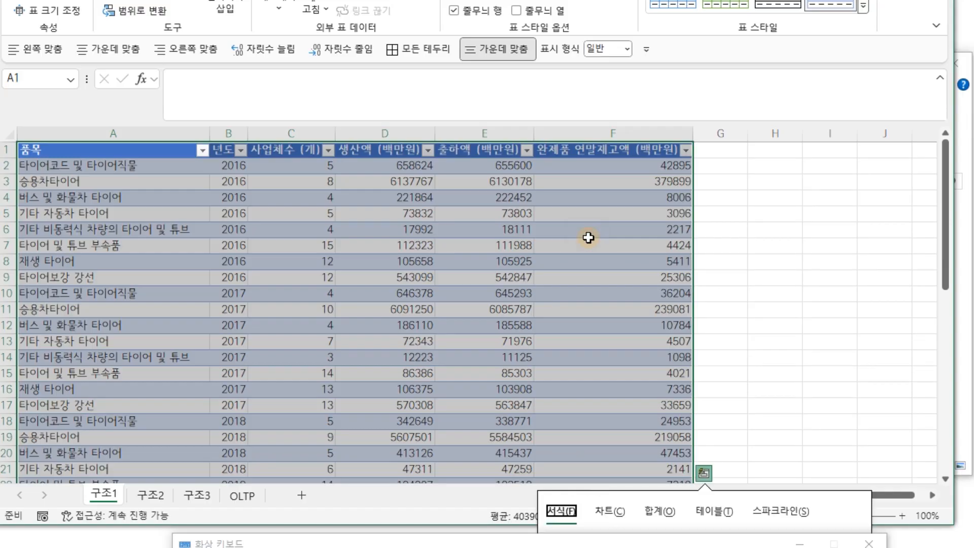
left_click(562, 245)
key("ctrl+Down")
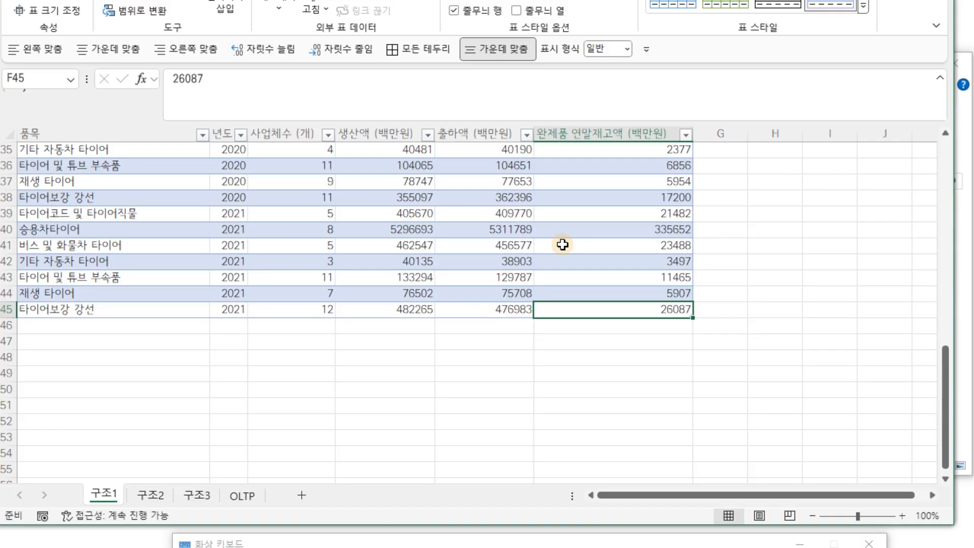
key("ctrl+Up")
key("Right")
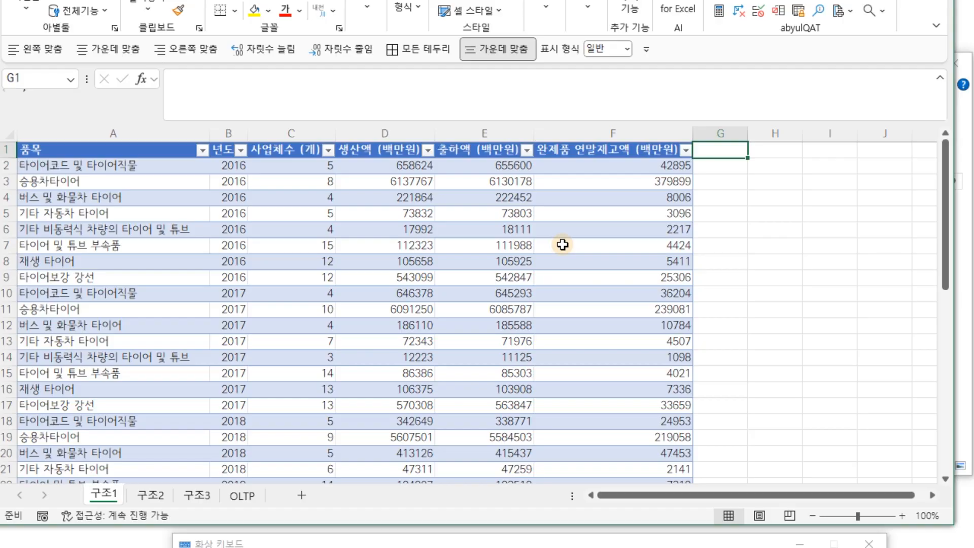
key("Left")
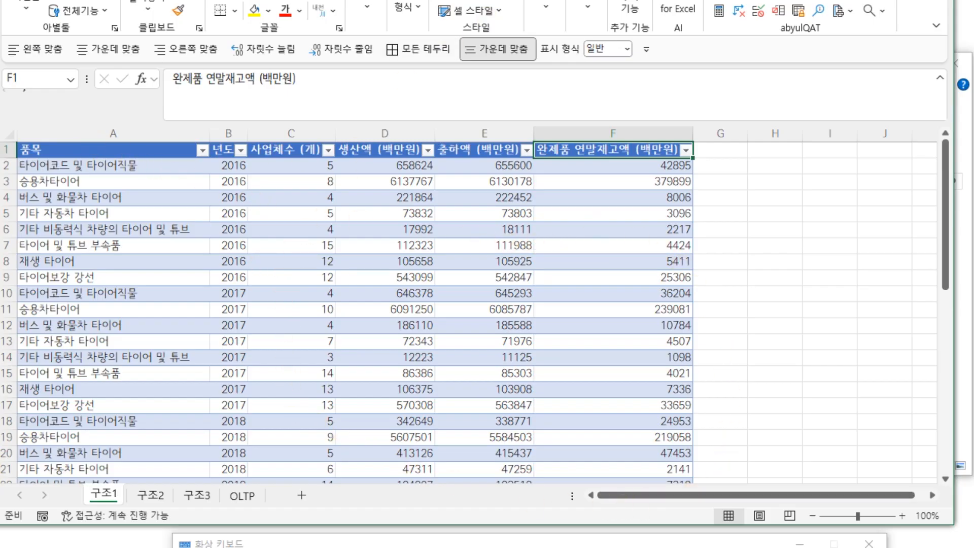
left_click_drag(630, 0, 630, 6)
Compare the ribbon options for cells inside and outside the table.
left_click(267, 270)
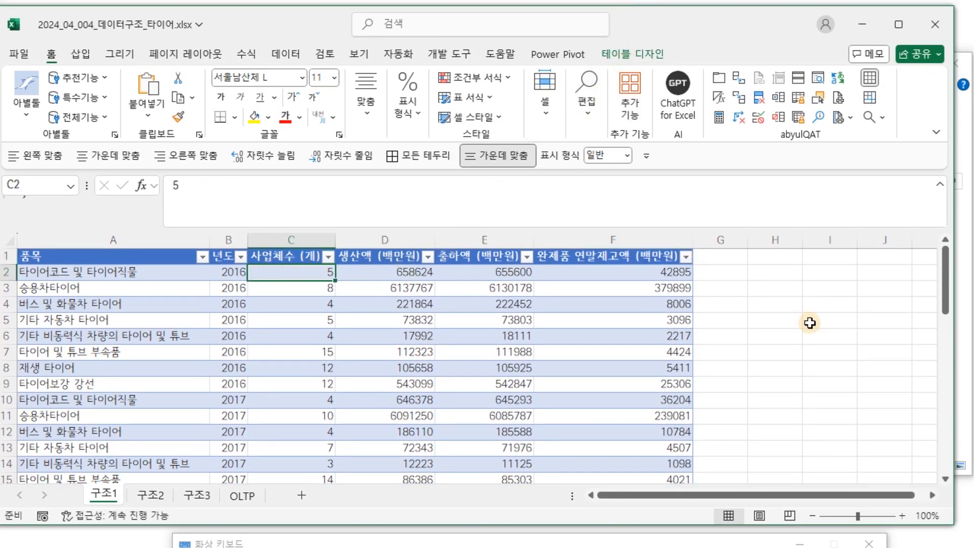
left_click(786, 306)
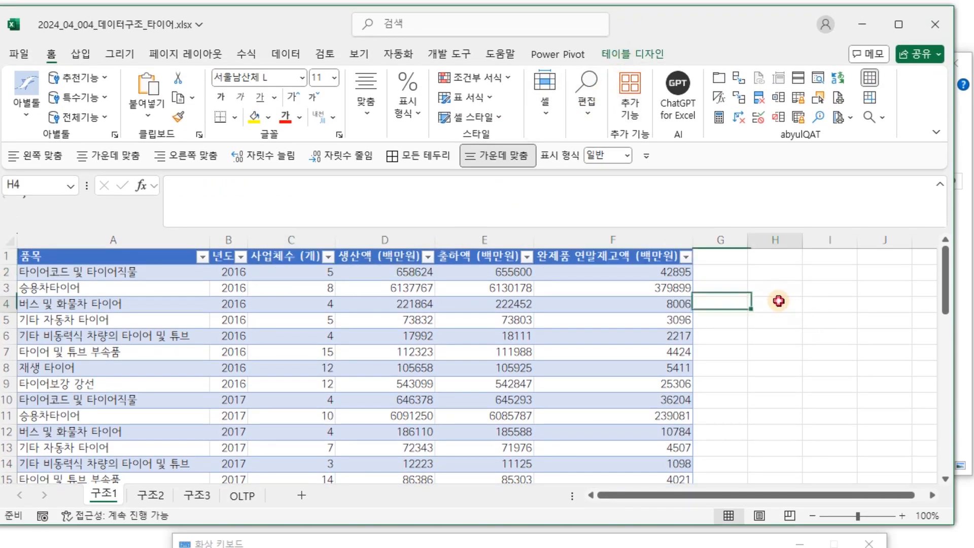
left_click(450, 289)
left_click(799, 293)
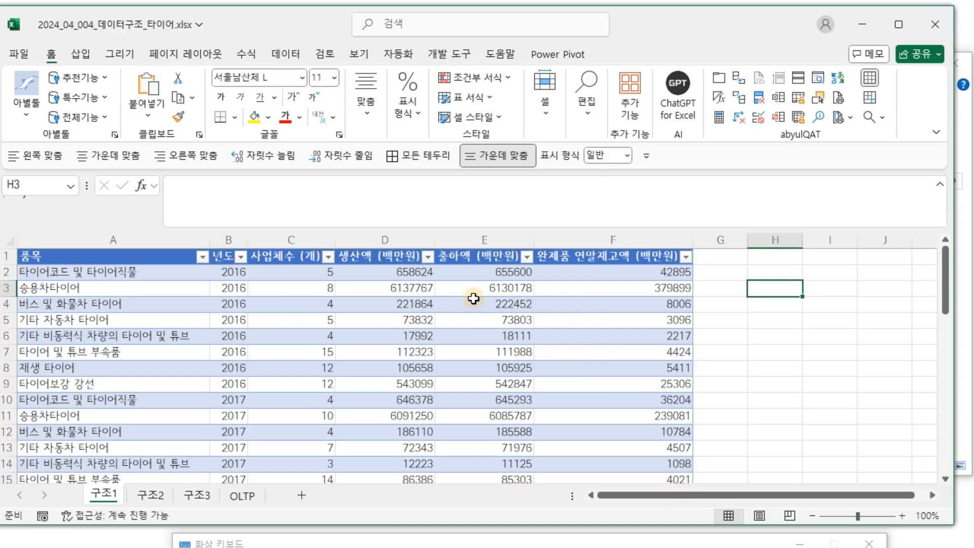
left_click(282, 289)
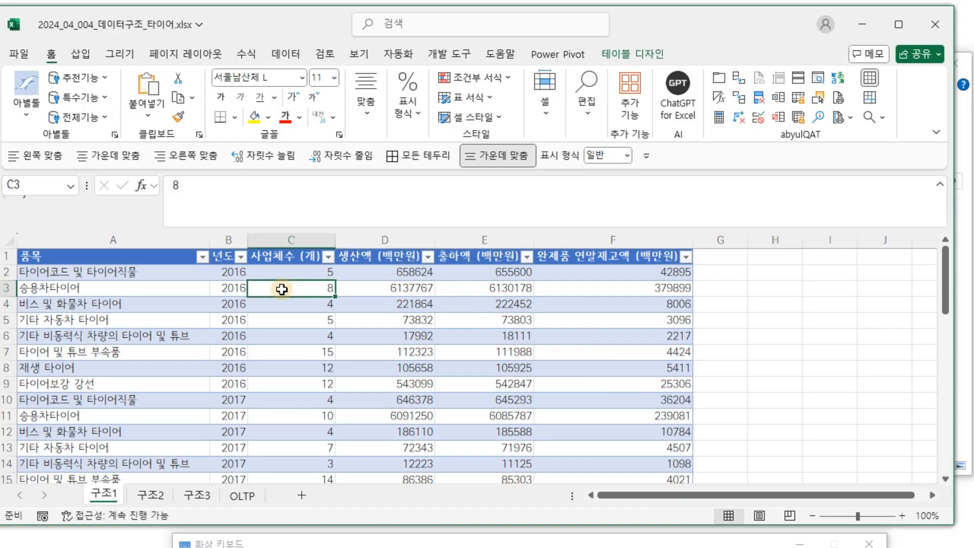
left_click(764, 325)
left_click(283, 291)
Change the Table Name in Table Design from 표1 to 구조1.
left_click(650, 56)
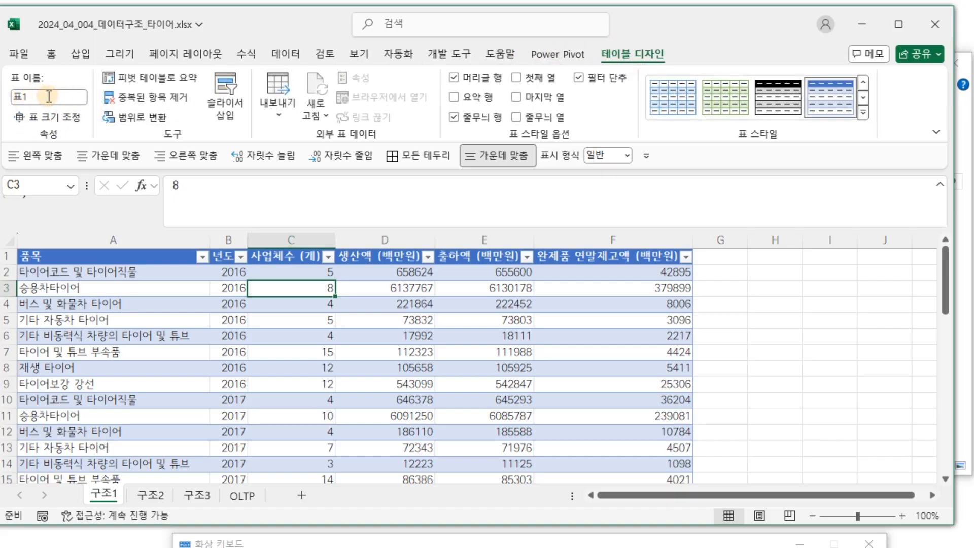
left_click(49, 96)
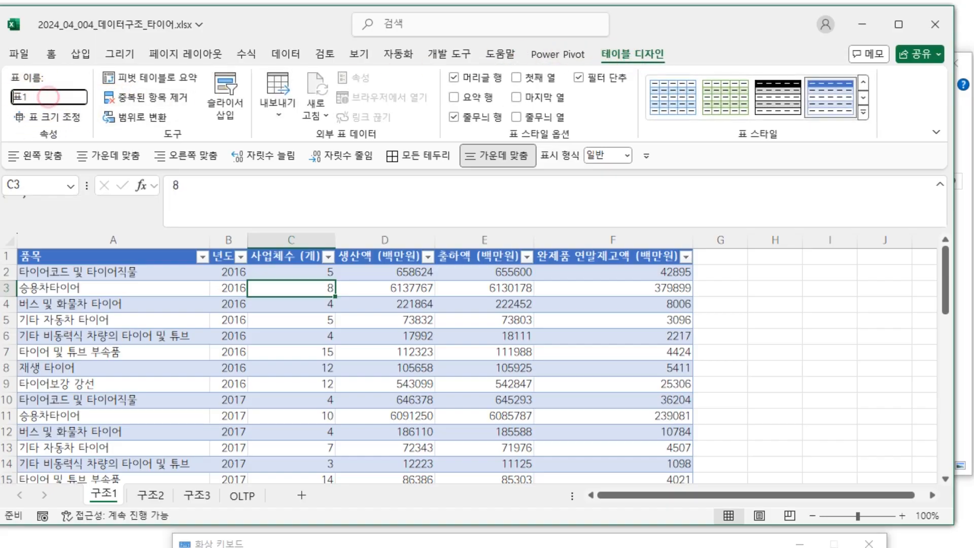
key("Delete")
type("구조1")
key("Return")
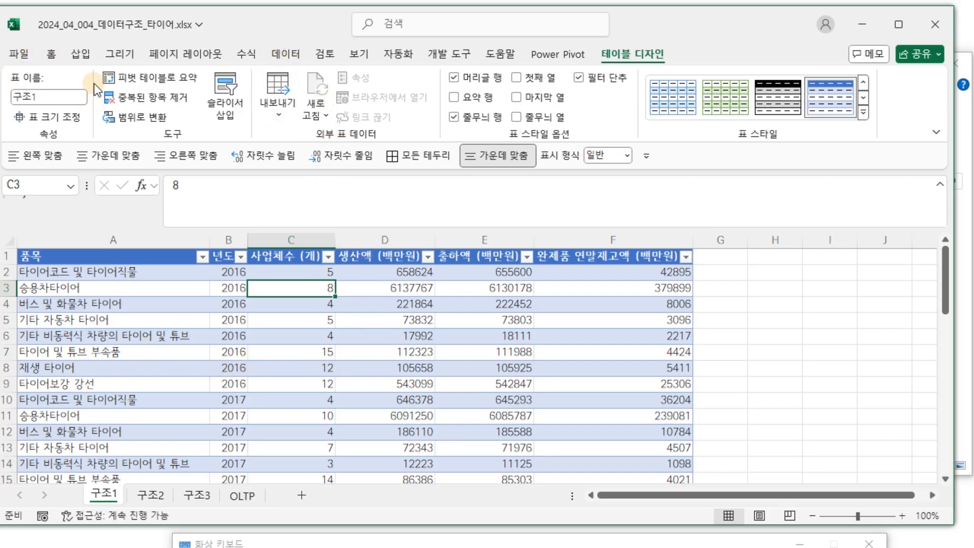
left_click(765, 304)
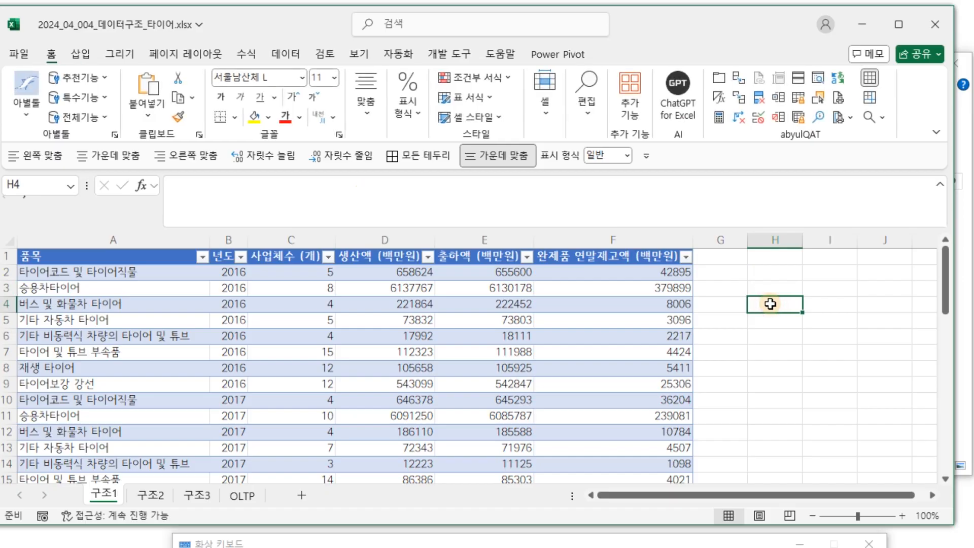
left_click(718, 323)
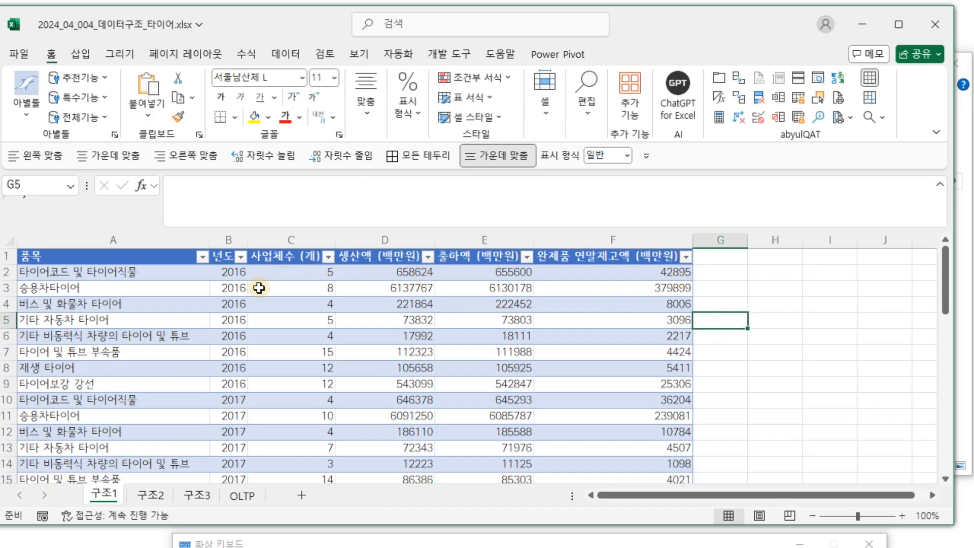
Load the 구조1 table into Power Query via Data > From Table/Range.
left_click(256, 307)
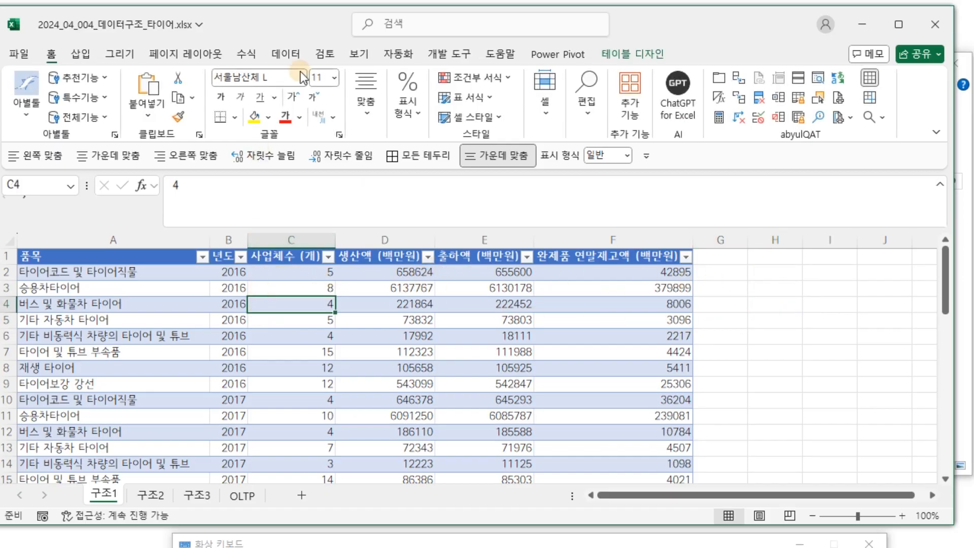
left_click(287, 54)
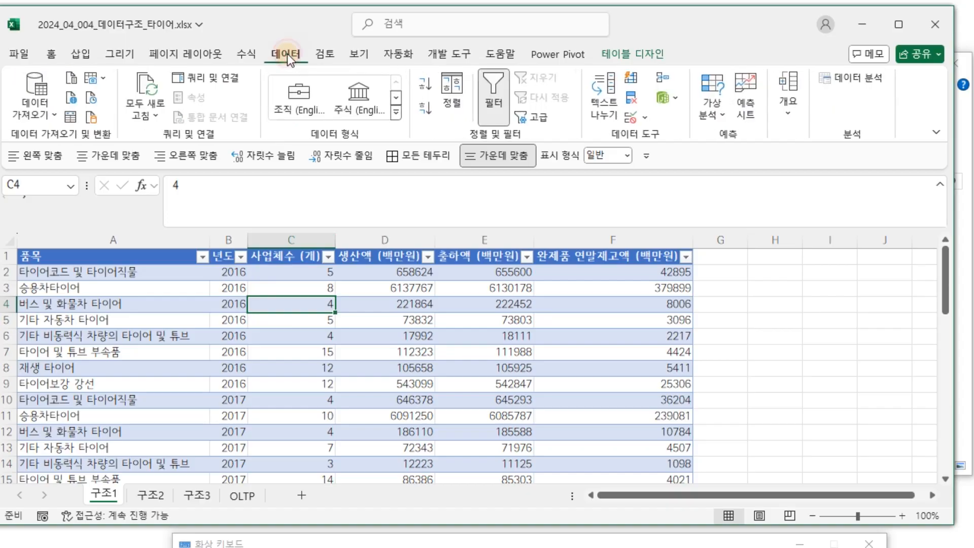
left_click(72, 120)
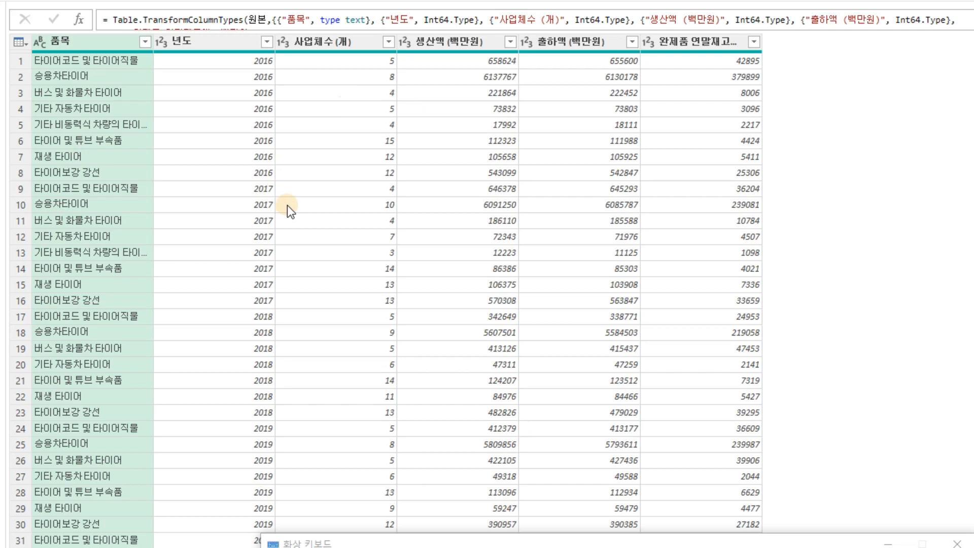
left_click(257, 114)
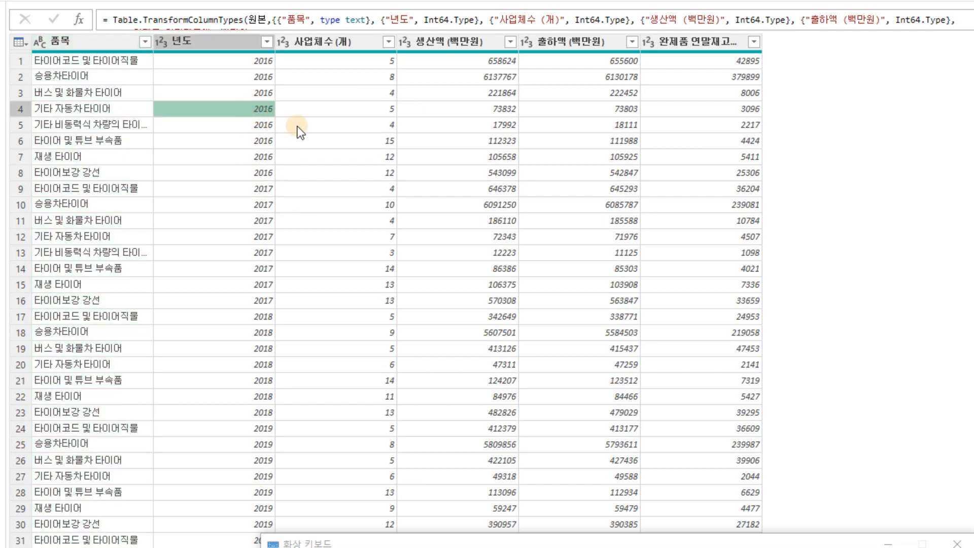
left_click(350, 169)
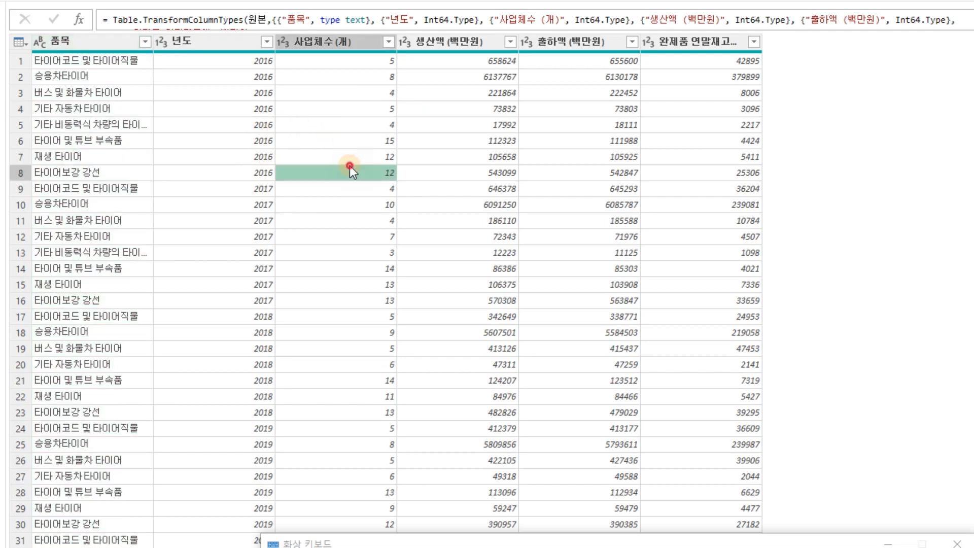
left_click(244, 156)
left_click(234, 40)
left_click(363, 43)
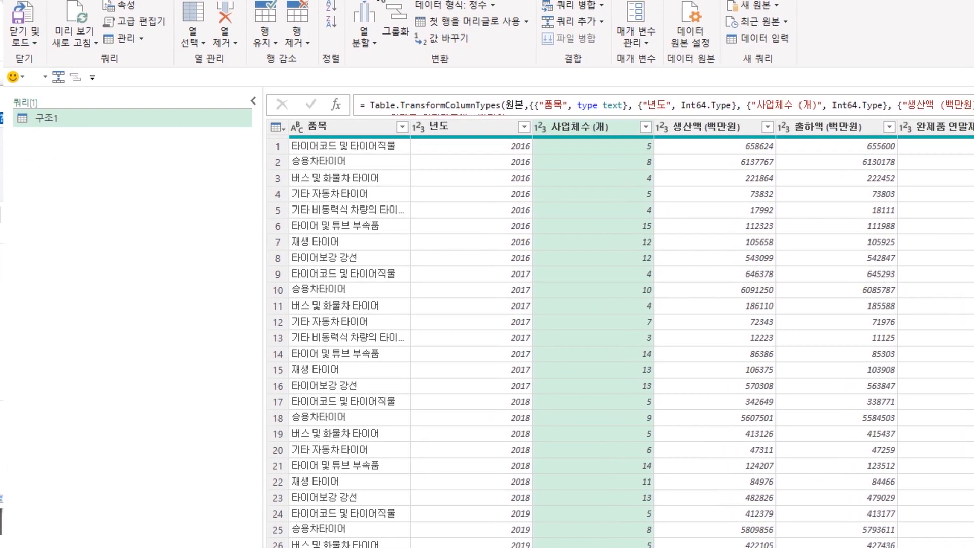
double_click(89, 120)
key("BackSpace")
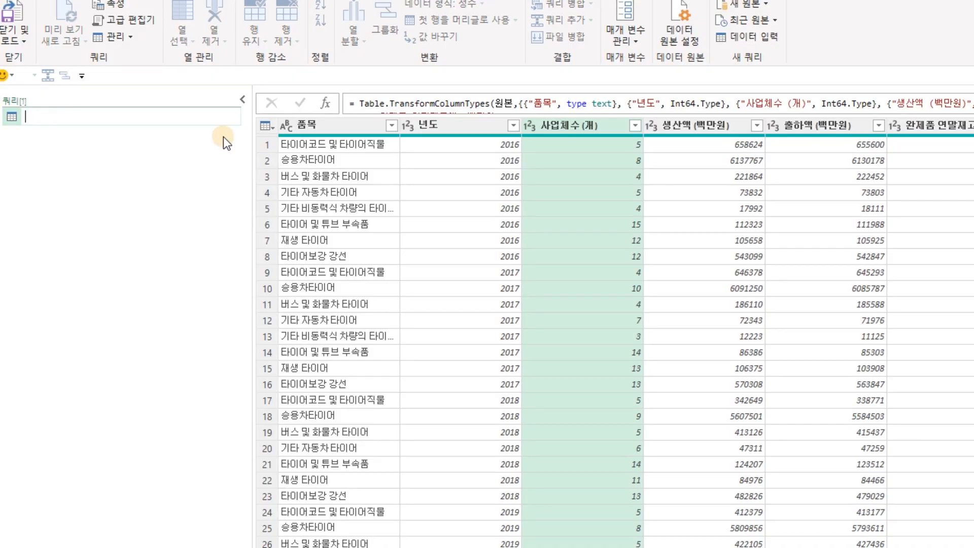
type("101_구조1_ㅇ원시데이터")
key("Return")
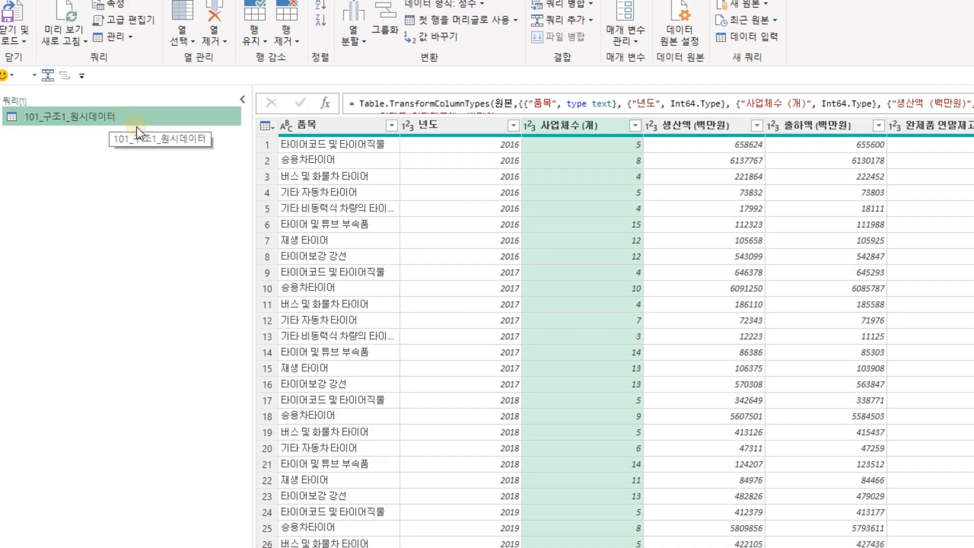
left_click(135, 191)
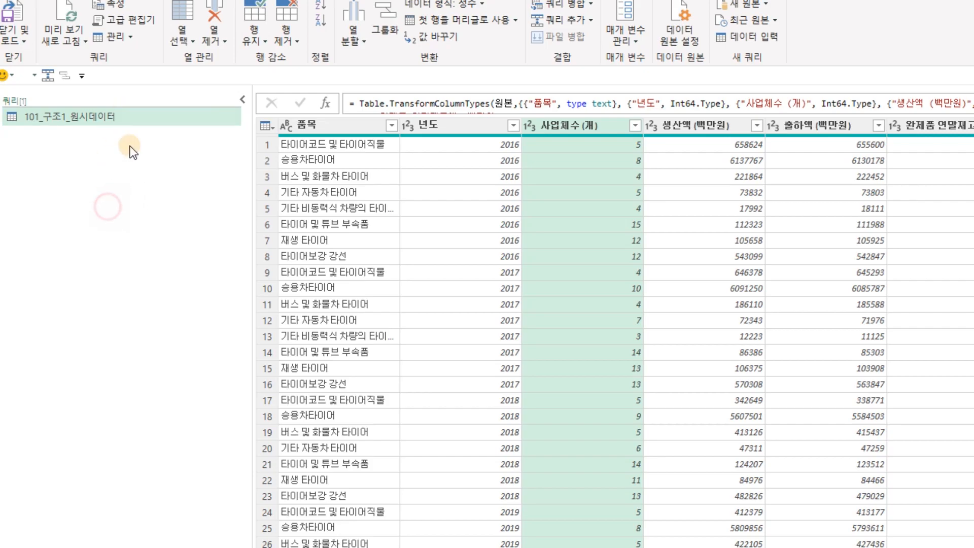
left_click(115, 117)
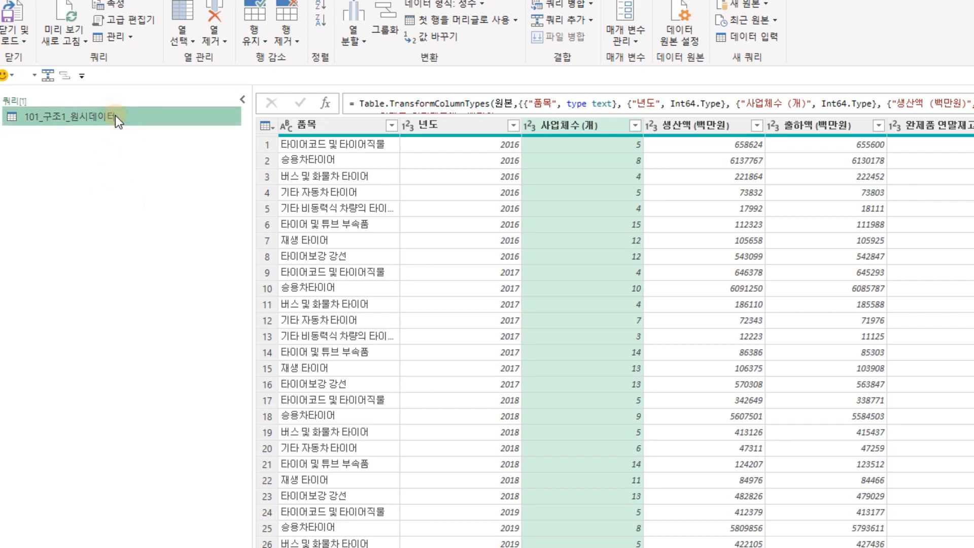
Duplicate the 101_구조1_원시데이터 query and rename the copy 111_구조1_OLTP.
right_click(116, 117)
left_click(161, 202)
left_click(40, 135)
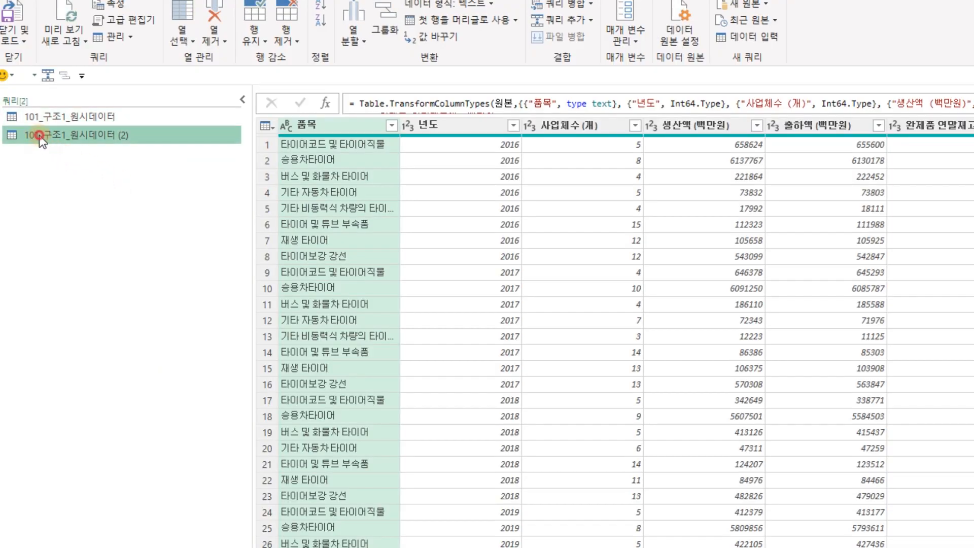
type("1")
key("Delete")
key("Right")
key("Right")
key("Right")
key("Right")
key("Right")
key("shift+End")
key("Delete")
type("ㅇ")
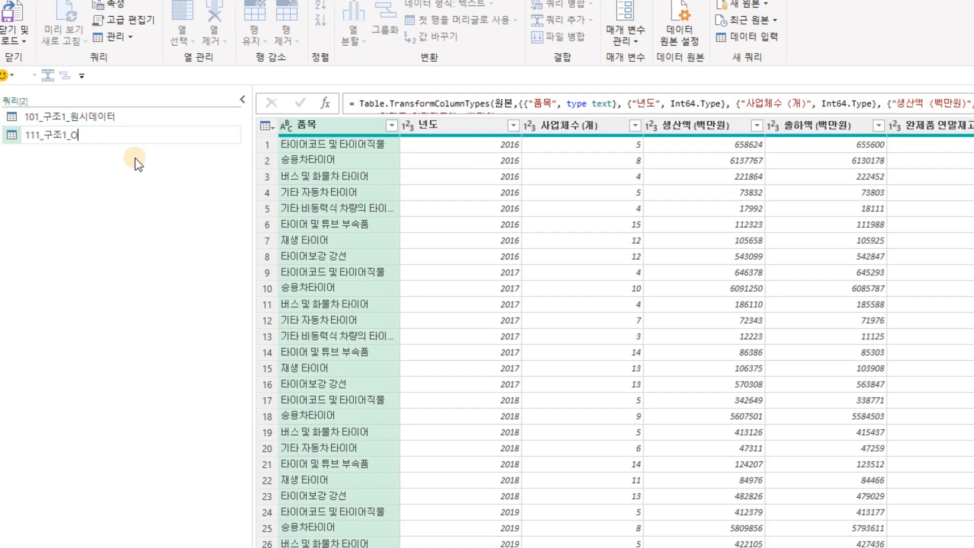
type("LTP")
key("Return")
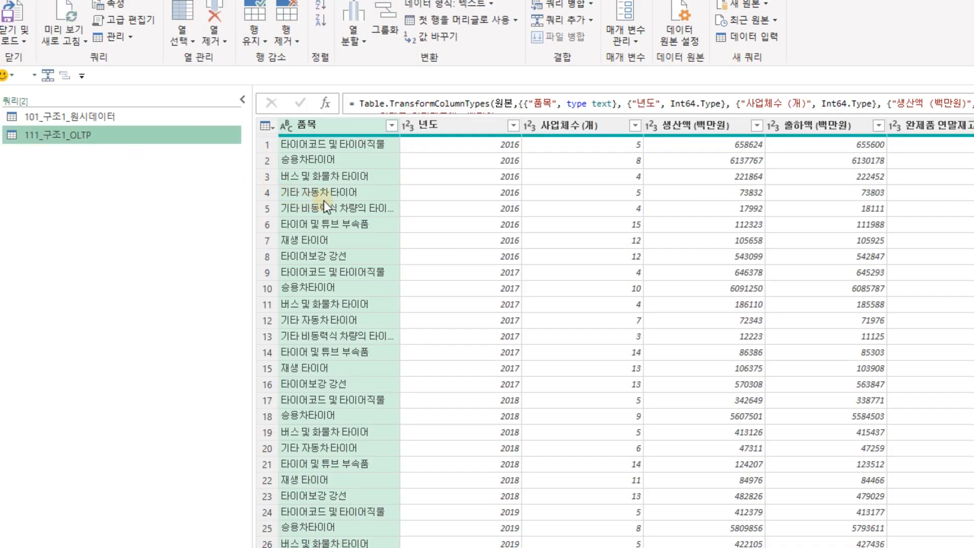
Add the 년도 column to the 품목 selection and move the on-screen keyboard off the table.
left_click(489, 128, "ctrl")
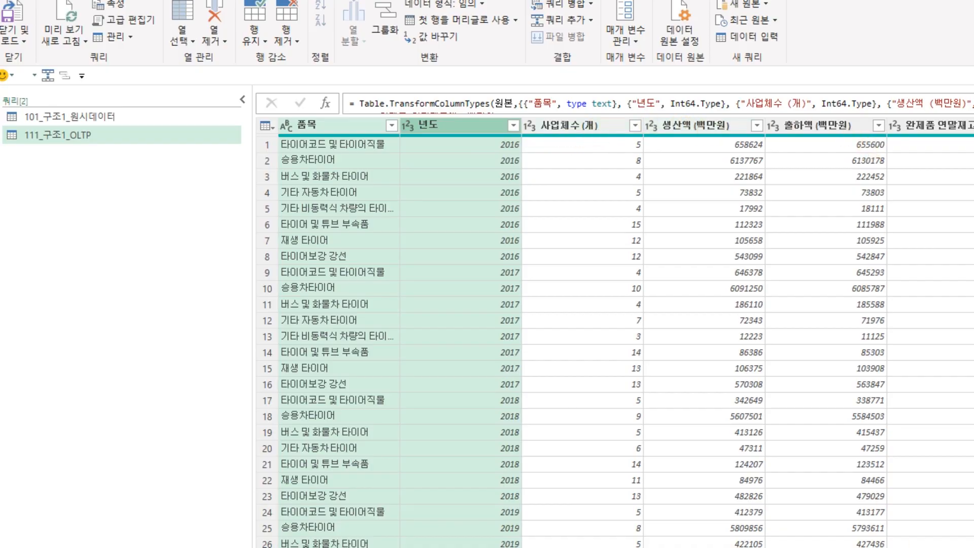
left_click_drag(971, 546, 972, 444)
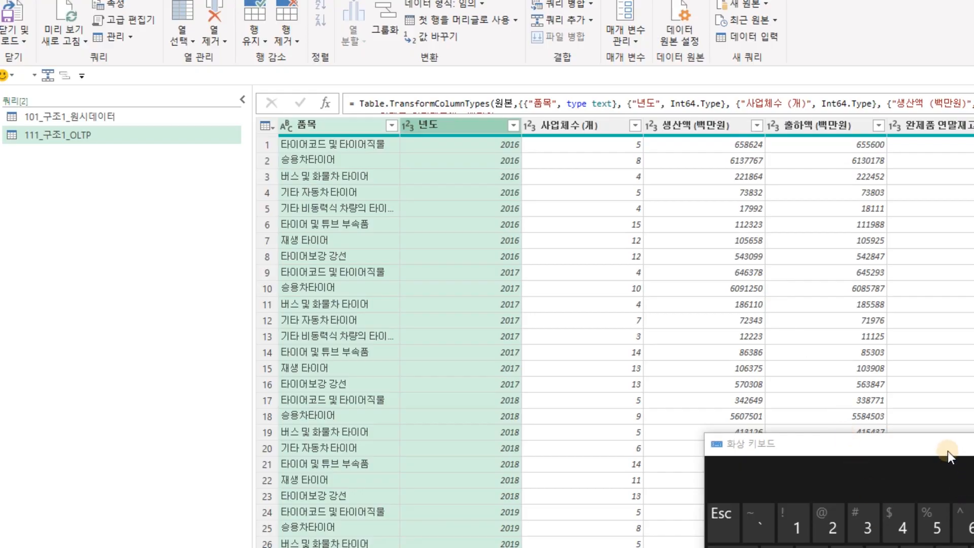
left_click_drag(948, 448, 948, 546)
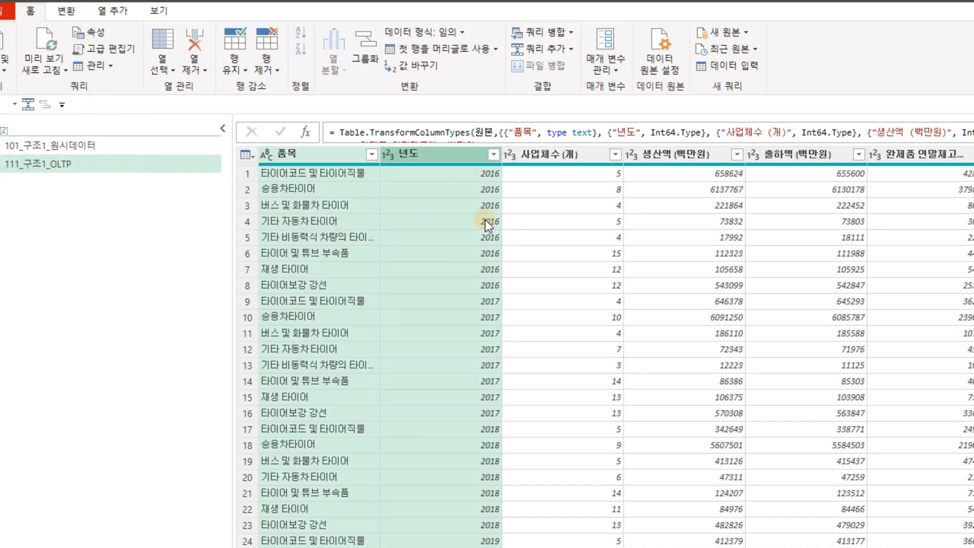
On the 변환 tab, select the 품목 and 년도 columns in the OLTP query.
left_click(67, 13)
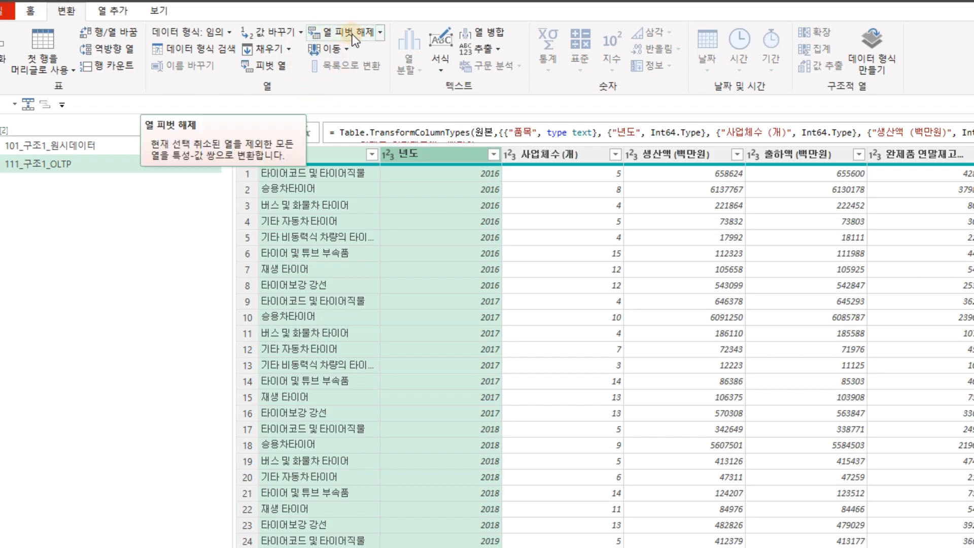
left_click(660, 380)
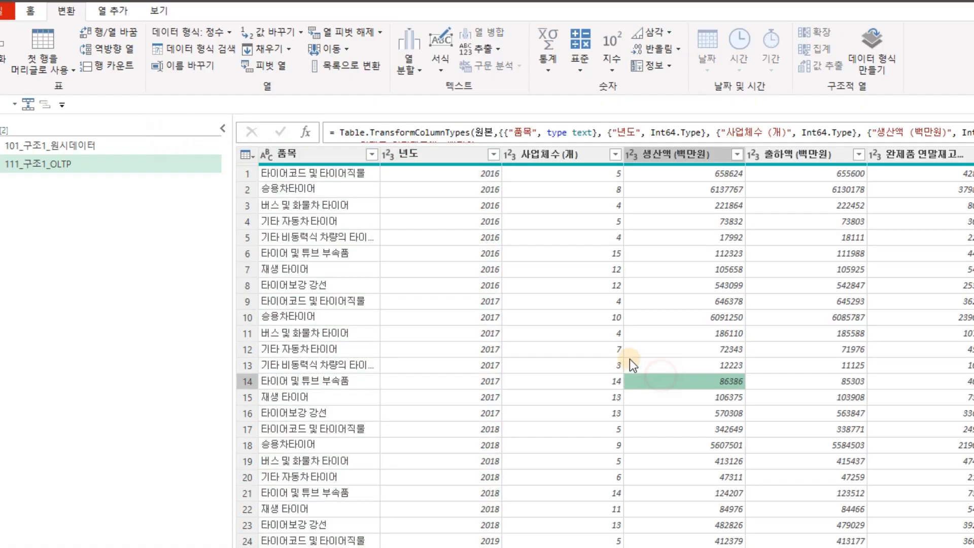
left_click(324, 160)
left_click(432, 157, "ctrl")
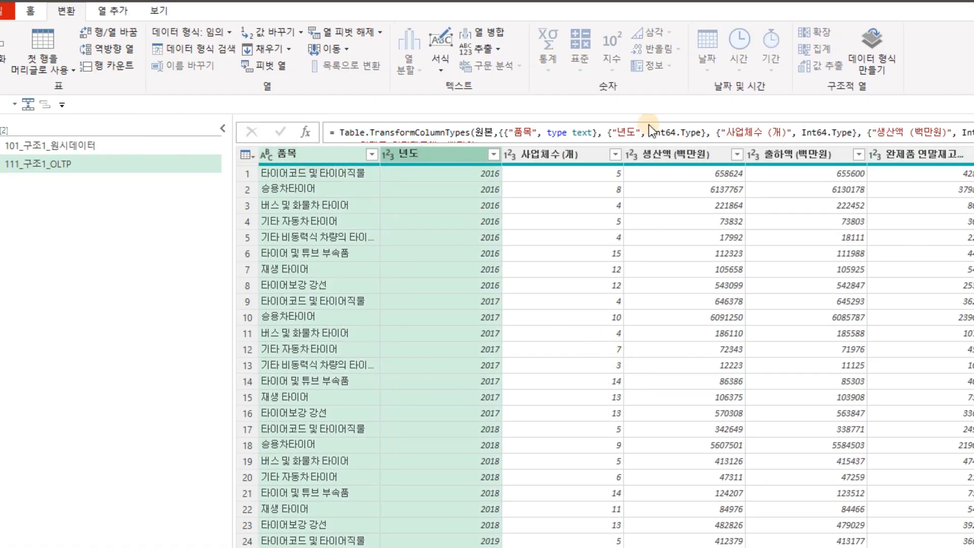
left_click(587, 160)
left_click(909, 161, "shift")
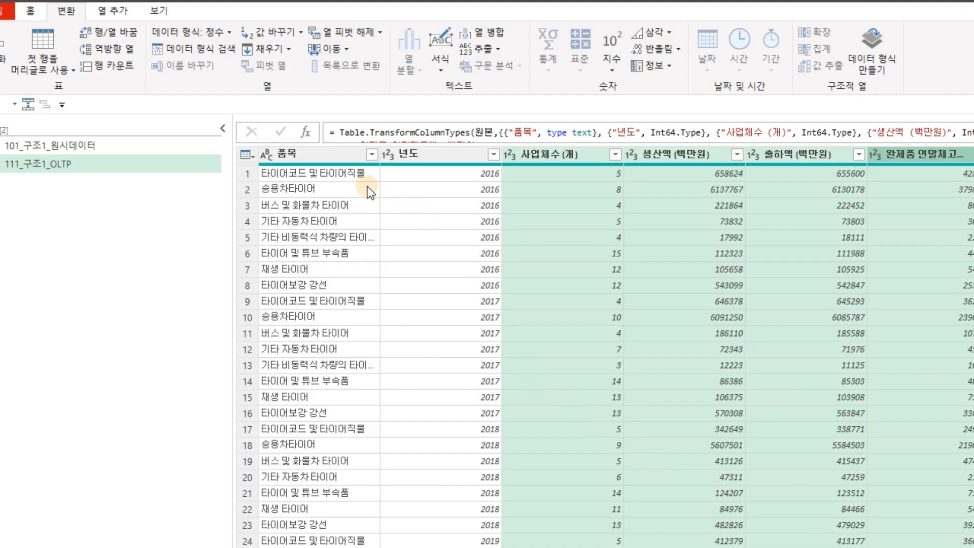
left_click(348, 154)
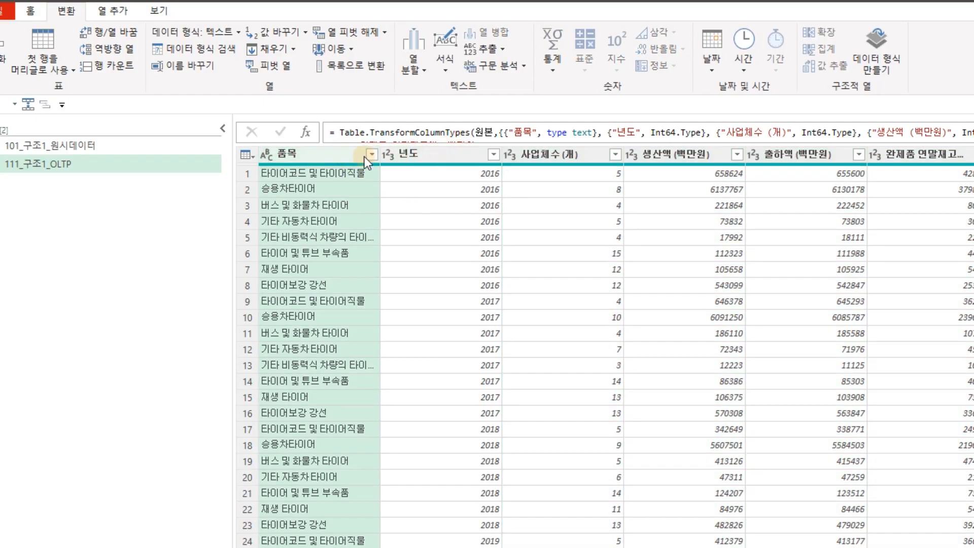
left_click(454, 156, "ctrl")
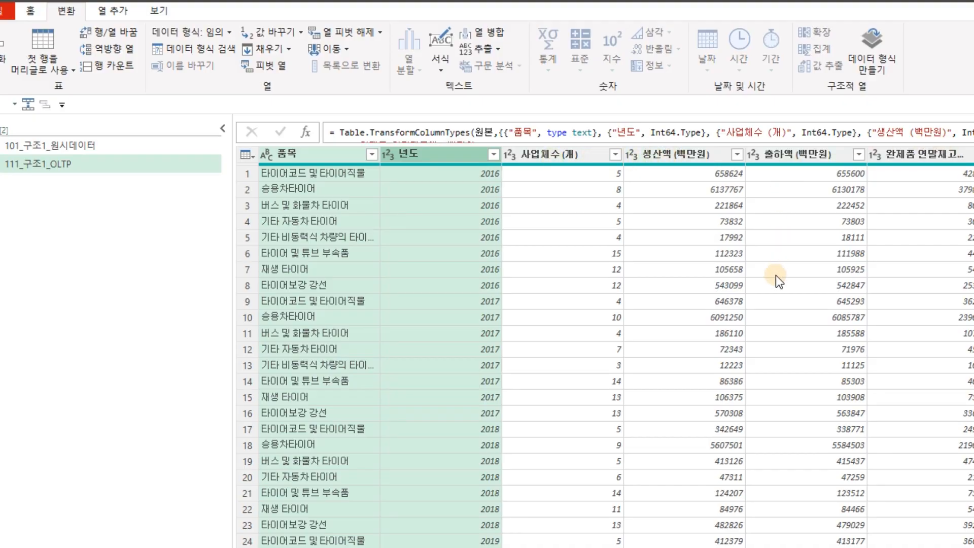
Reselect 품목 and 년도 and apply 다른 열 피벗 해제 to unpivot all other columns.
left_click(569, 315)
left_click(320, 153)
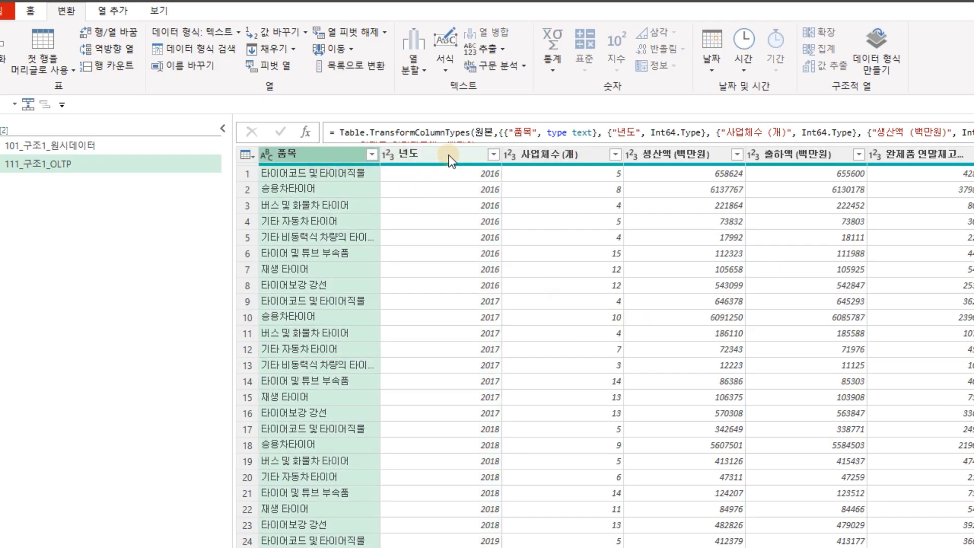
left_click(448, 154, "ctrl")
left_click(318, 154)
left_click(442, 154, "ctrl")
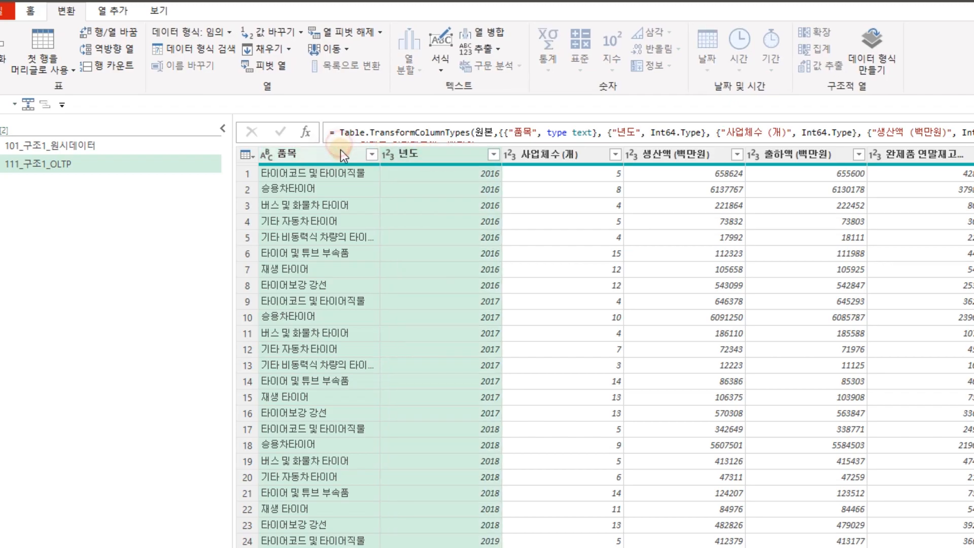
left_click(431, 159)
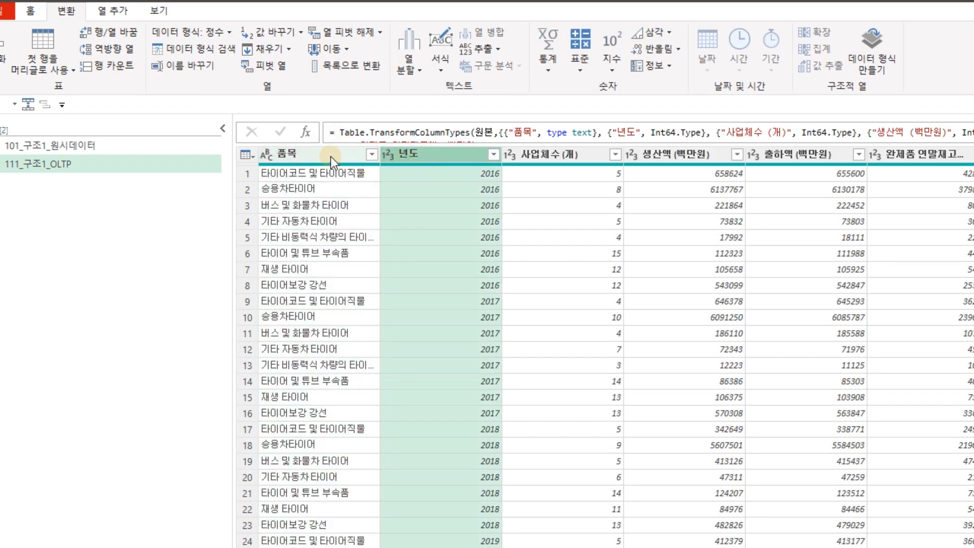
left_click(331, 156)
left_click(444, 156, "ctrl")
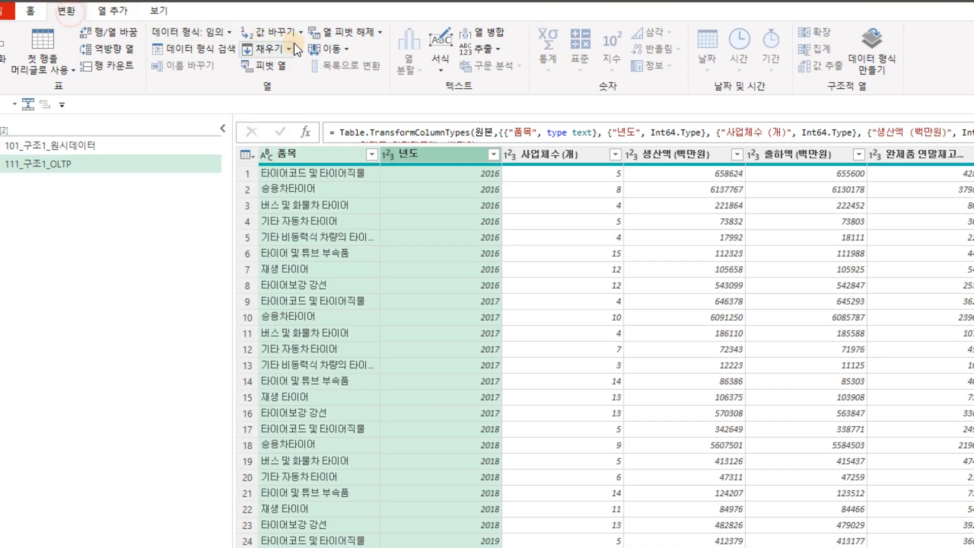
left_click(379, 34)
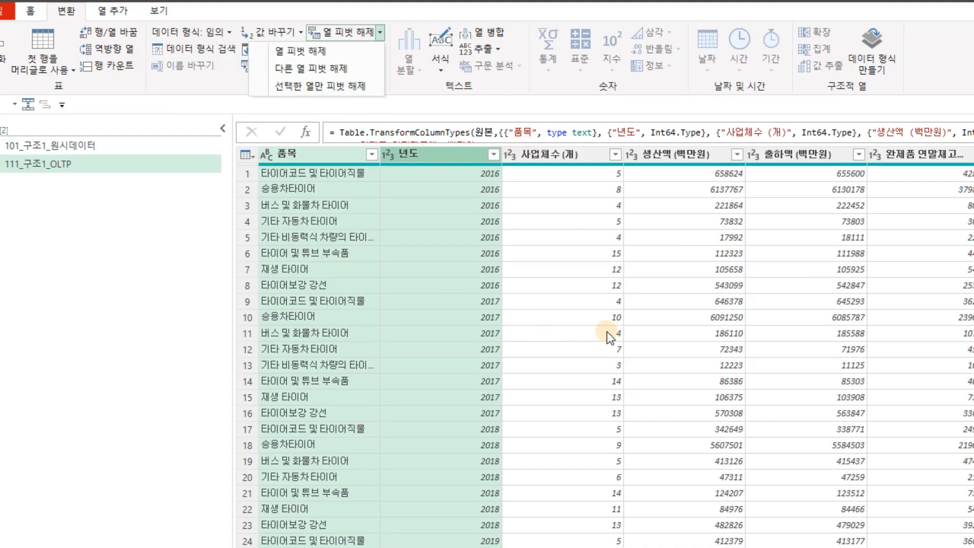
left_click(330, 69)
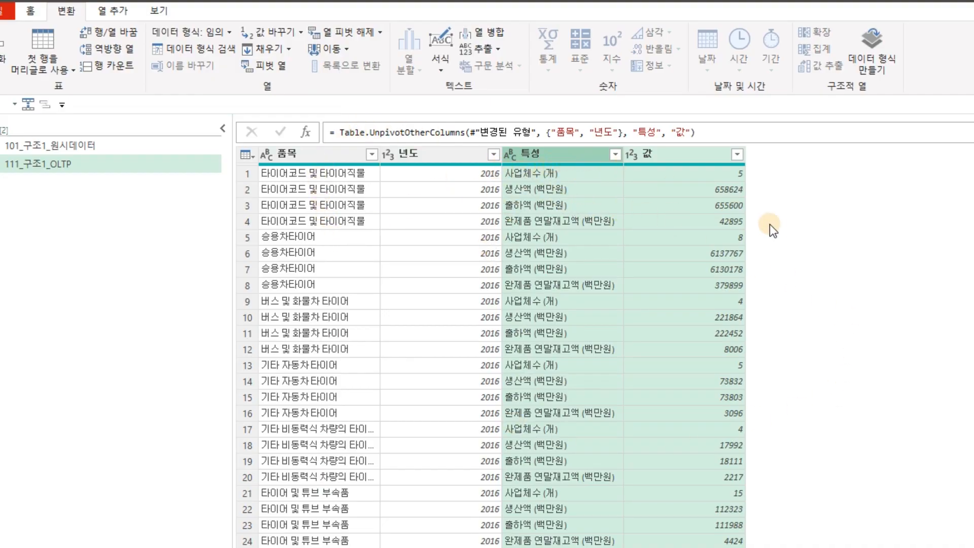
left_click(546, 151)
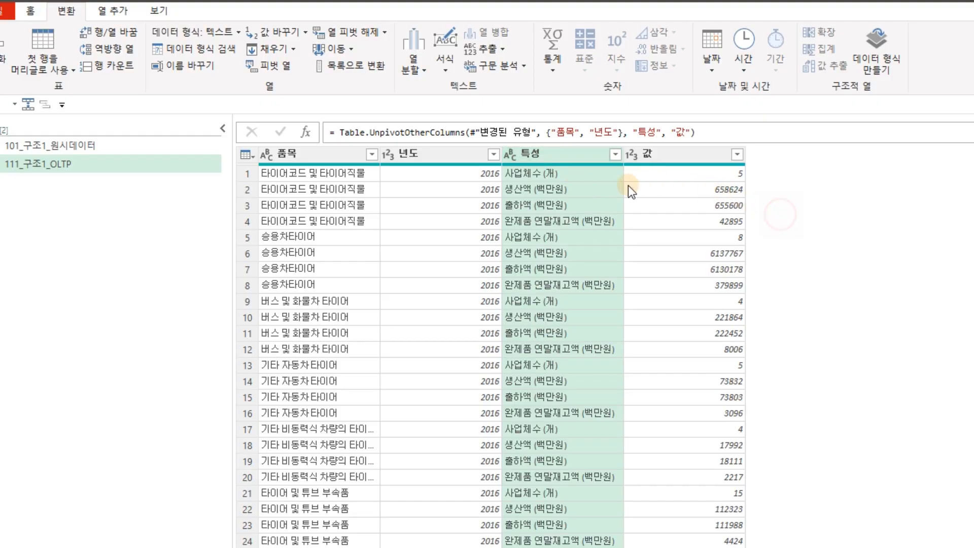
left_click(450, 151)
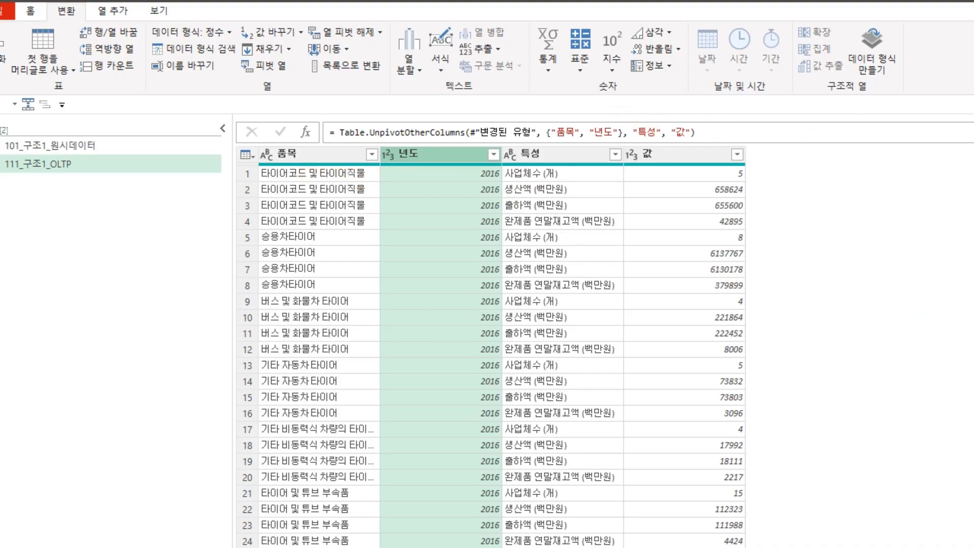
left_click(570, 271)
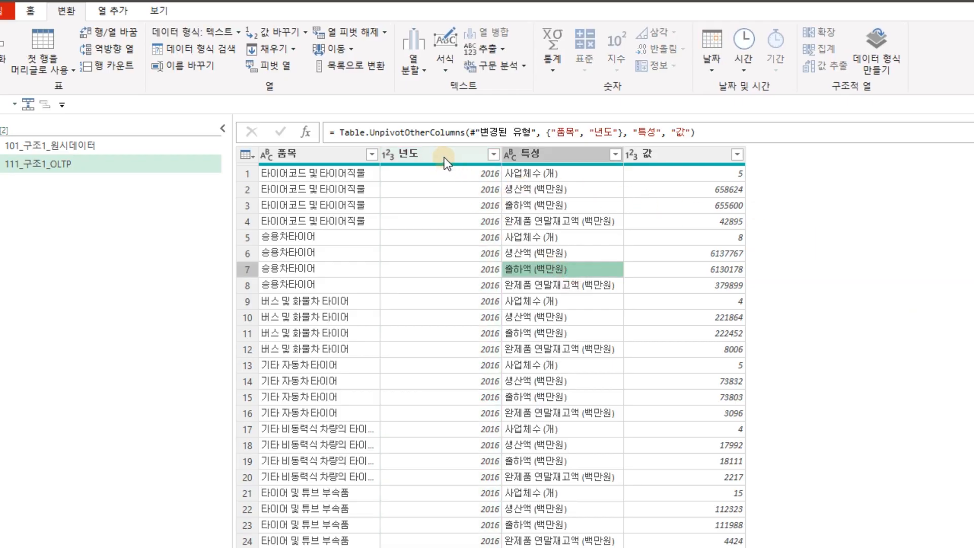
left_click(444, 157)
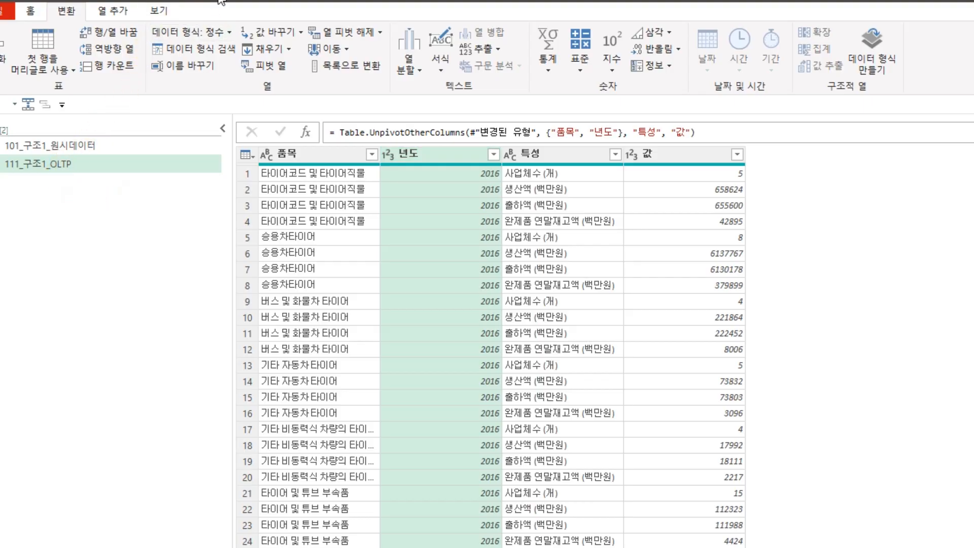
left_click(99, 162)
left_click(101, 223)
left_click(100, 159)
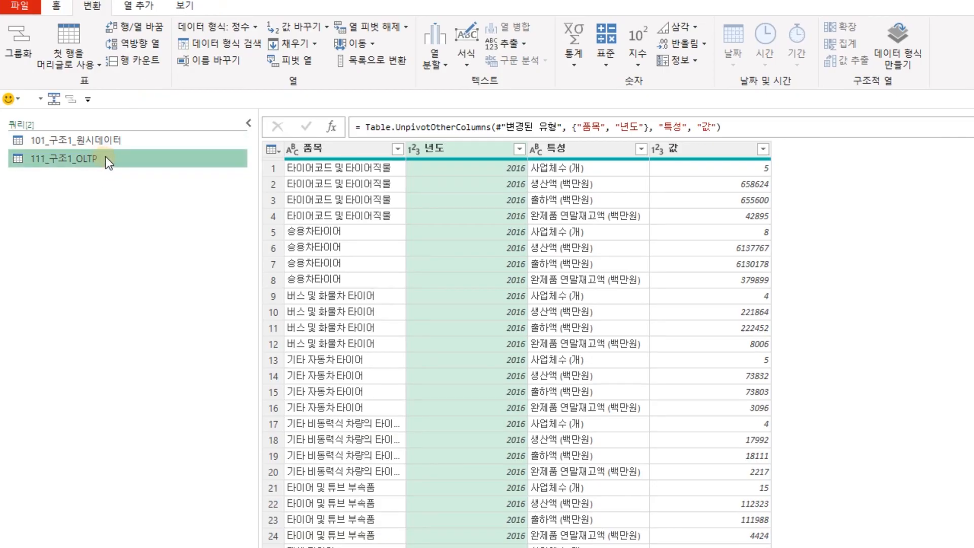
Duplicate the 111_구조1_OLTP query and rename the copy 121_구조1_OLAP_연도.
right_click(106, 157)
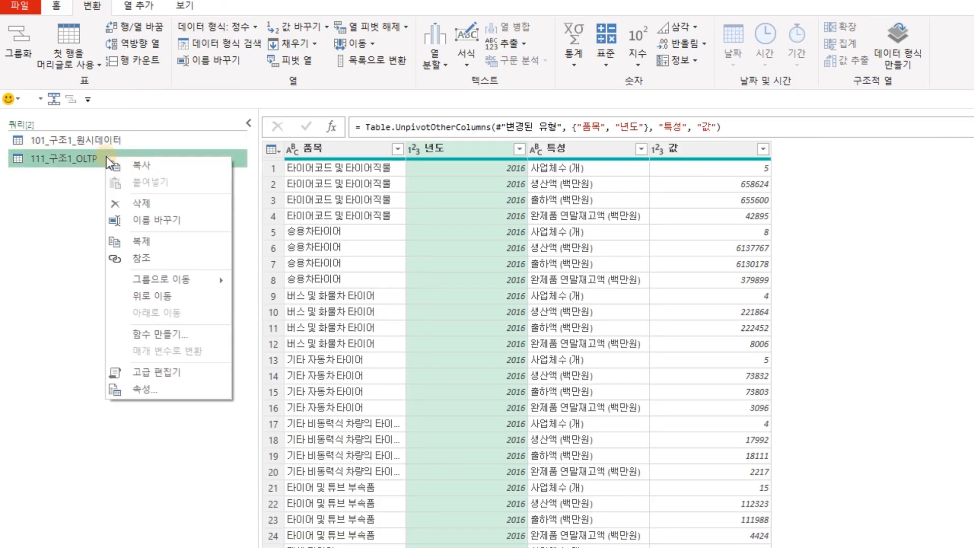
left_click(136, 244)
double_click(40, 184)
left_click(40, 178)
key("BackSpace")
type("2")
key("Right")
key("Right")
key("Right")
key("Right")
key("Right")
key("Right")
key("Right")
key("Right")
key("Right")
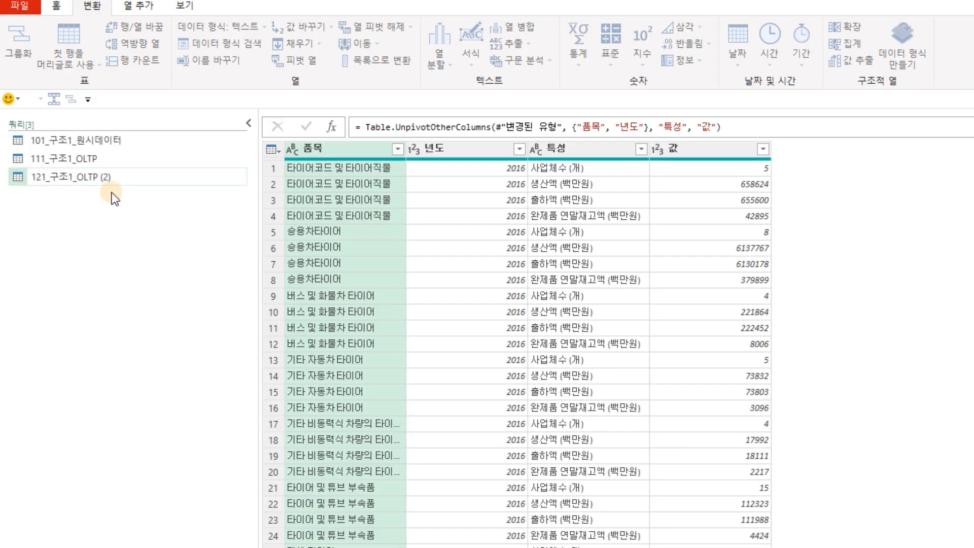
key("Delete")
key("Delete")
key("Delete")
key("Delete")
key("Delete")
key("Delete")
key("BackSpace")
key("BackSpace")
type("OLAP_연도")
key("Return")
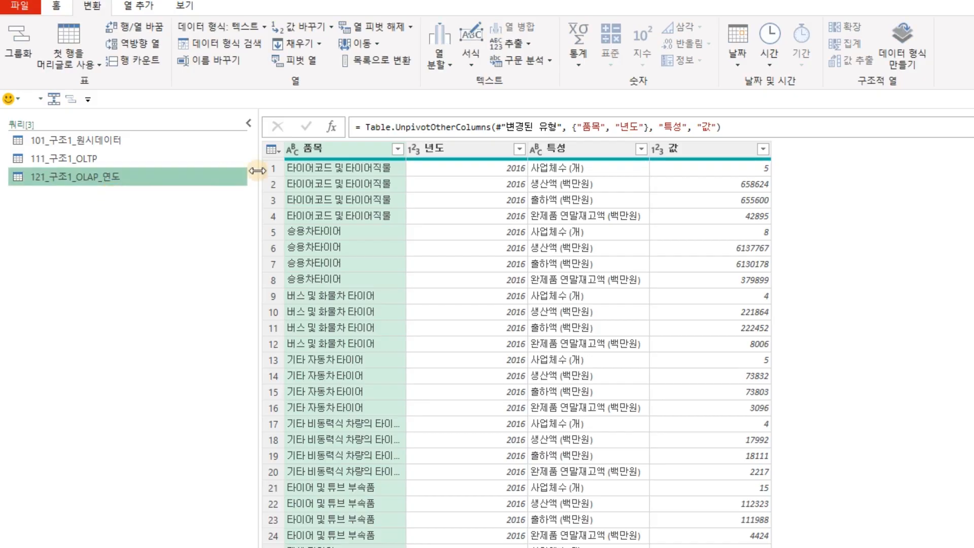
Rename the 특성 column to 분류, leaving the 년도 column selected.
left_click(500, 147)
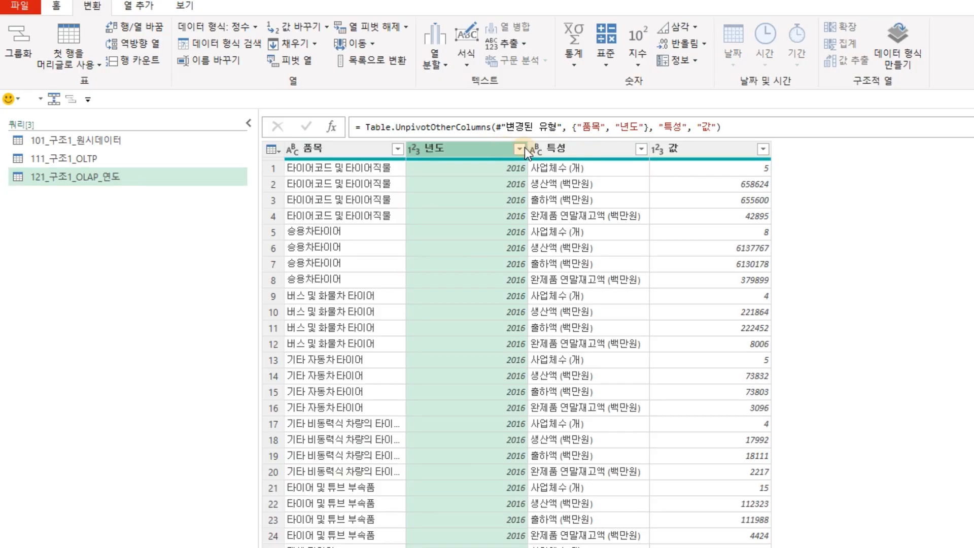
double_click(583, 147)
type("분류")
key("Return")
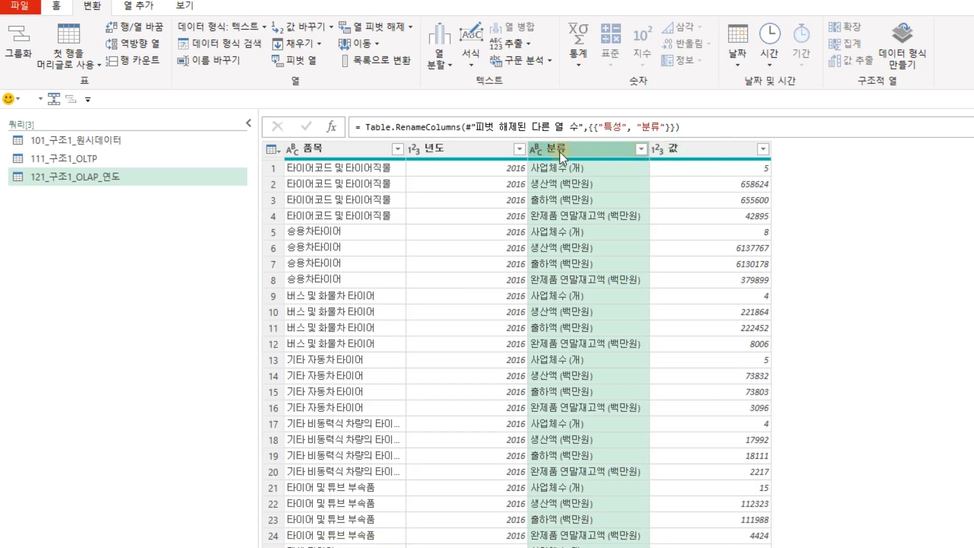
left_click(466, 150)
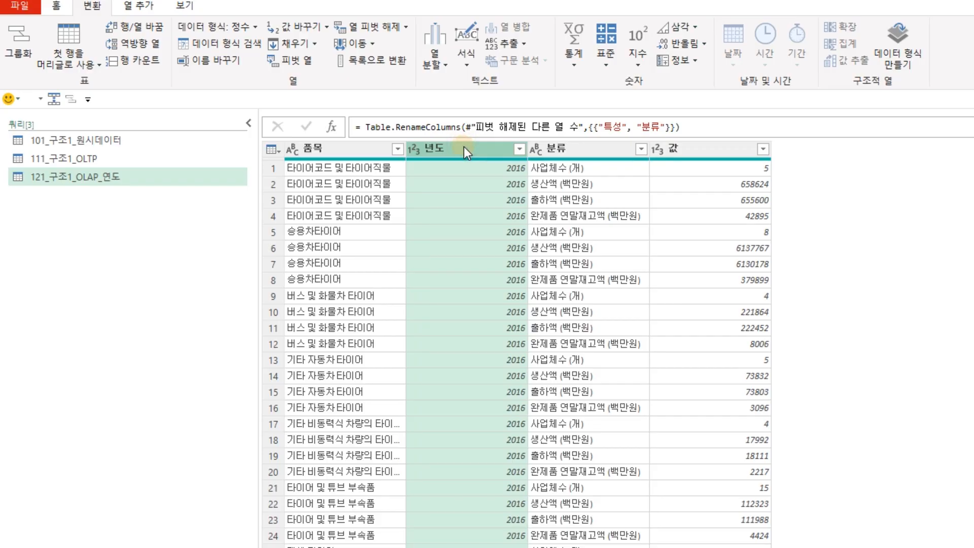
left_click(483, 150)
left_click(584, 264)
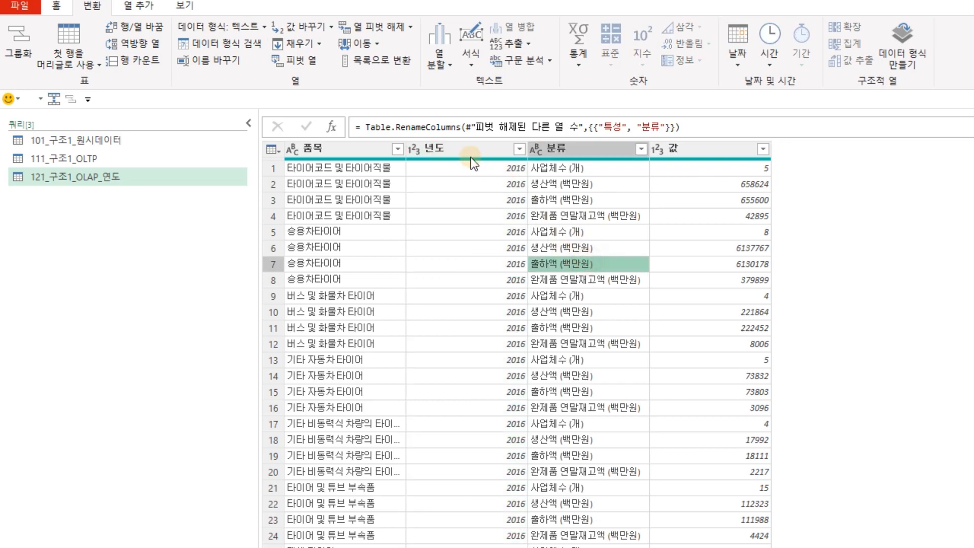
left_click(459, 149)
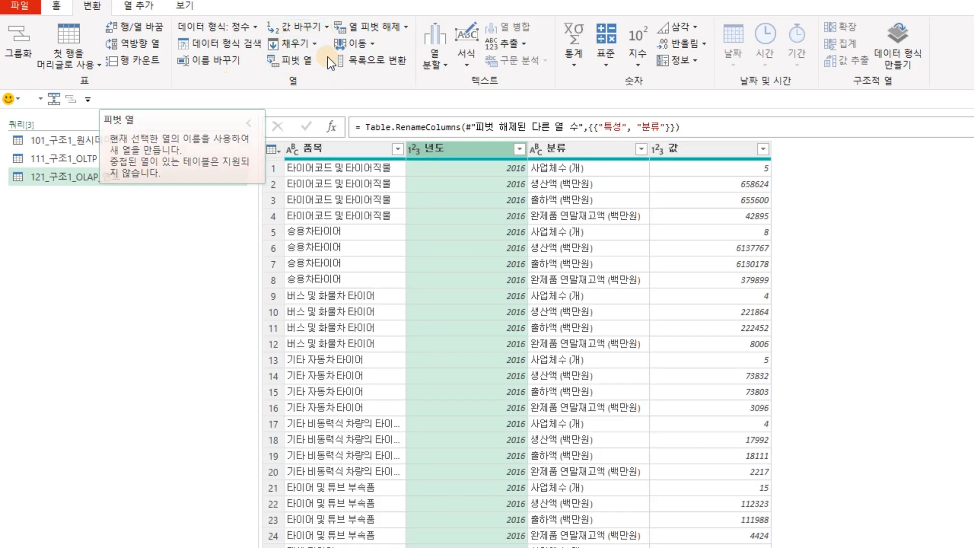
Pivot the 년도 column into year columns with 값 as the values column.
left_click(302, 64)
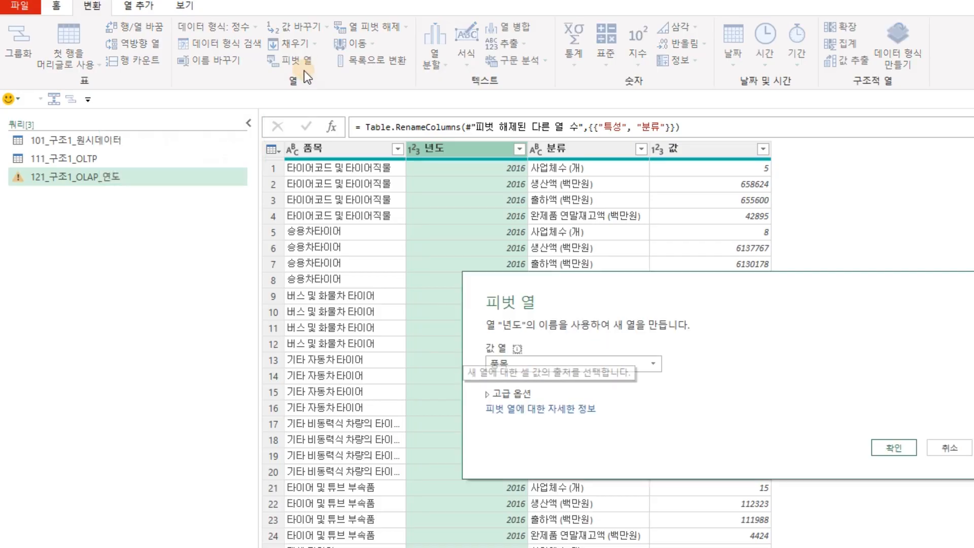
left_click(654, 363)
left_click(556, 411)
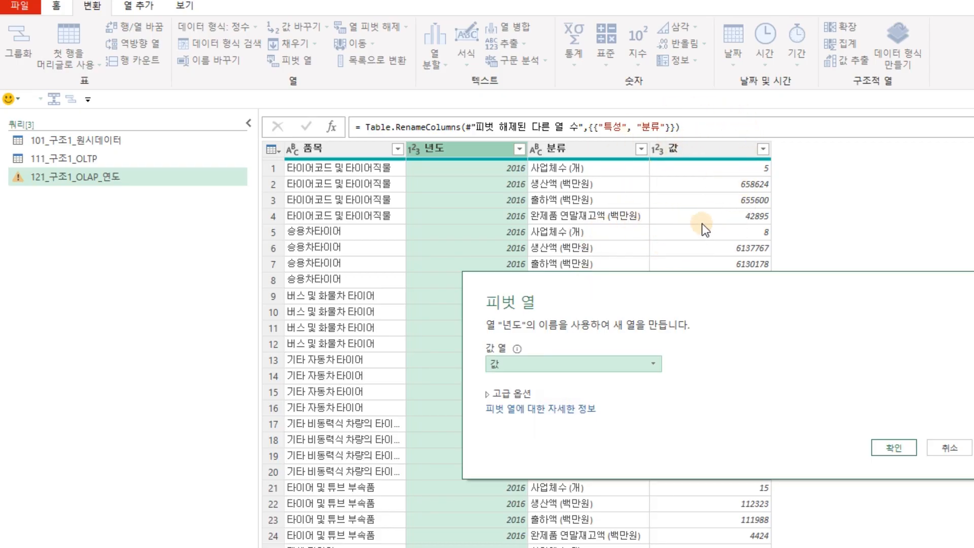
left_click(897, 452)
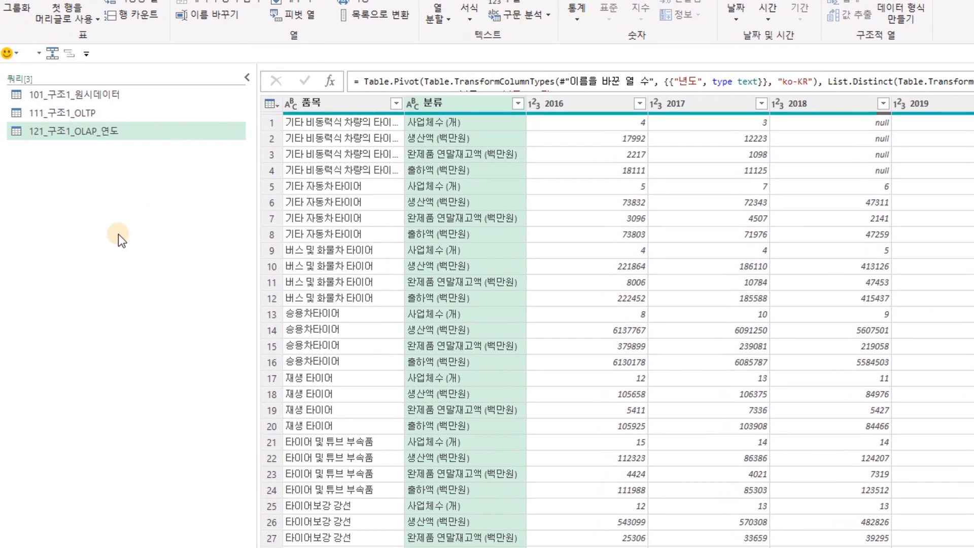
Duplicate the 111_구조1_OLTP query.
left_click(90, 117)
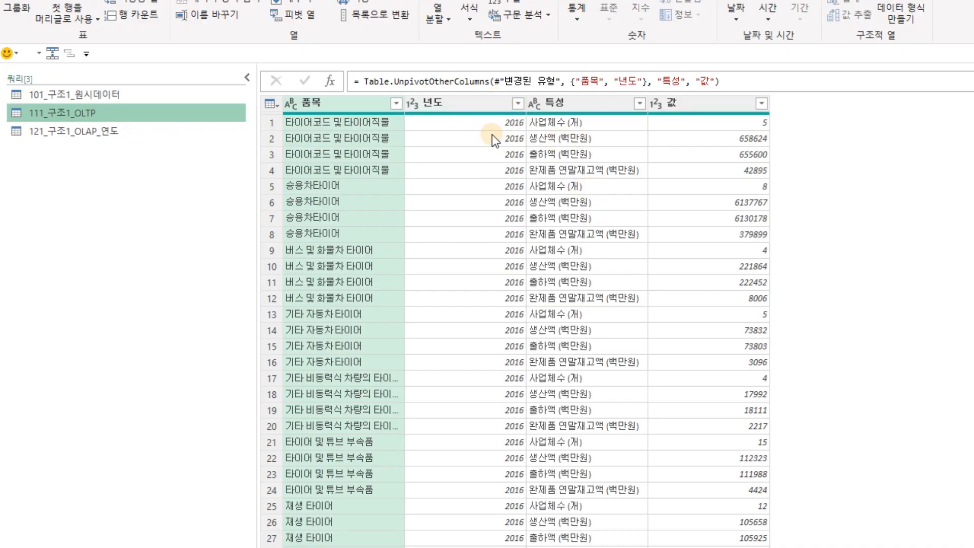
right_click(121, 114)
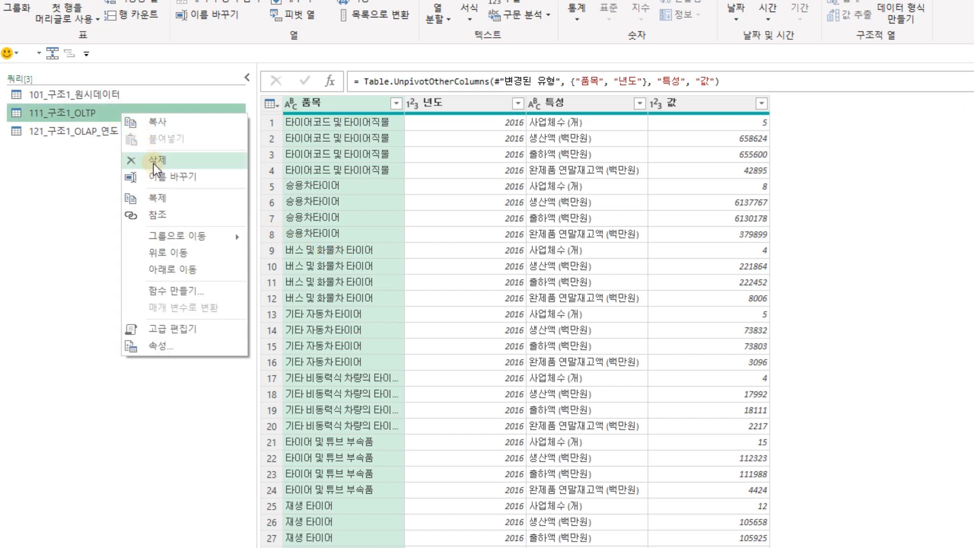
left_click(150, 200)
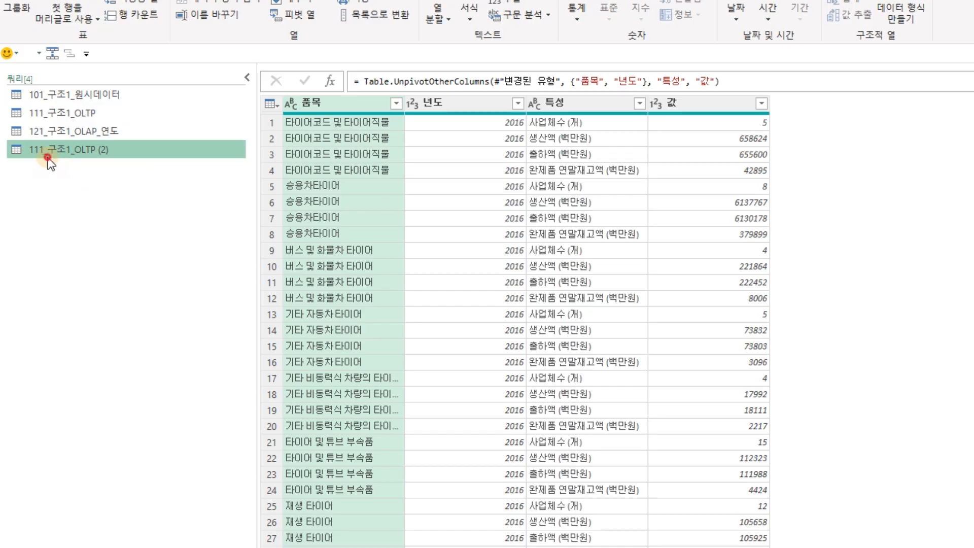
Rename the duplicated query to 131_구조1_OLAP_연도_특성.
double_click(36, 154)
key("Delete")
type("3")
key("Right")
key("Right")
key("Right")
key("Right")
key("Right")
key("Right")
key("Right")
key("Right")
key("Right")
key("Left")
key("shift+End")
key("Delete")
type("AS")
key("BackSpace")
key("BackSpace")
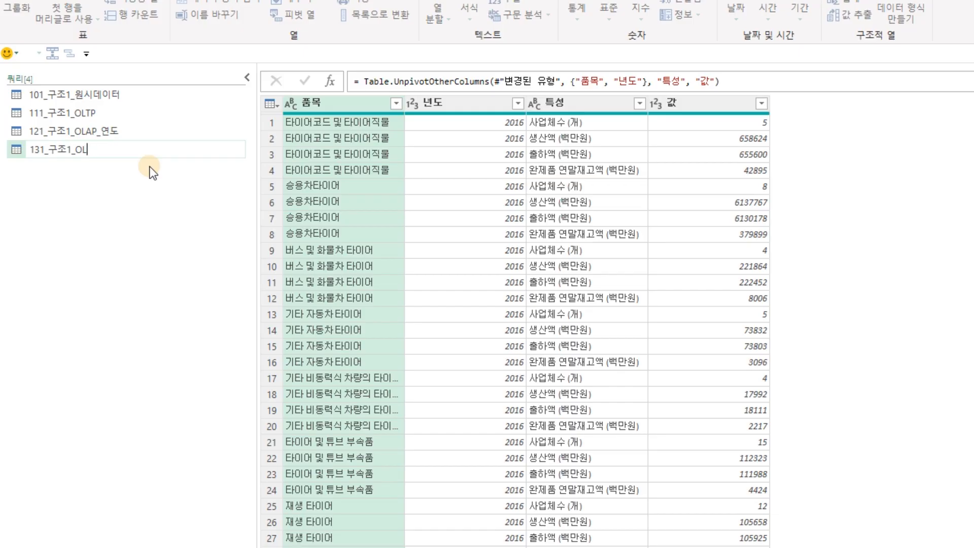
type("AP")
type("_du")
key("BackSpace")
key("BackSpace")
type("연도")
type(")")
key("BackSpace")
key("BackSpace")
key("BackSpace")
type("_특성")
key("Return")
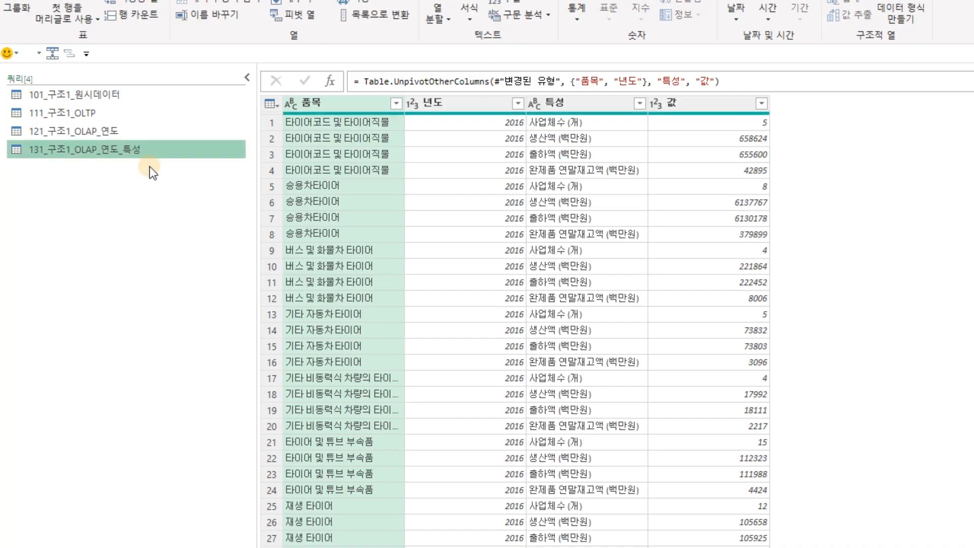
left_click(473, 104)
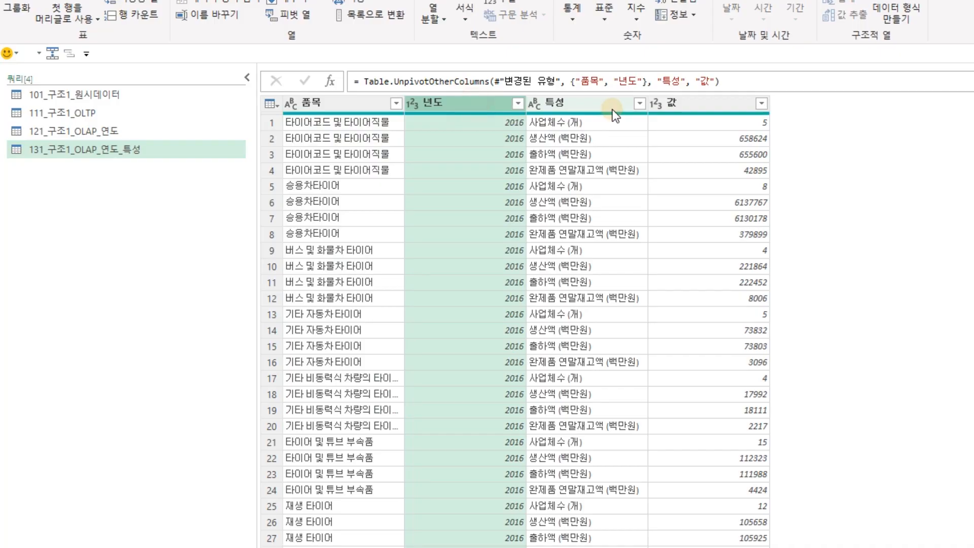
Select the 년도 and 특성 columns together.
left_click(609, 104, "ctrl")
left_click(459, 102)
left_click(586, 110)
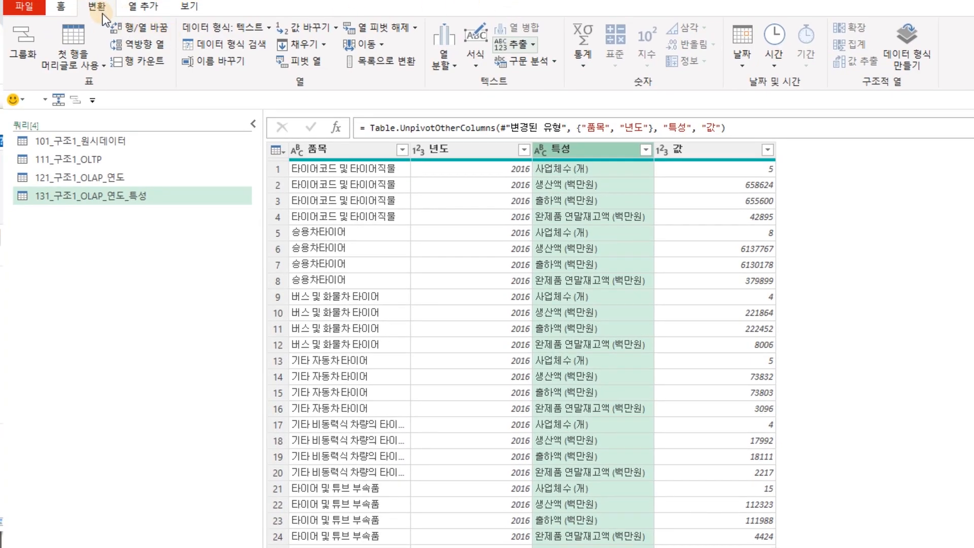
left_click(493, 147)
left_click(577, 149)
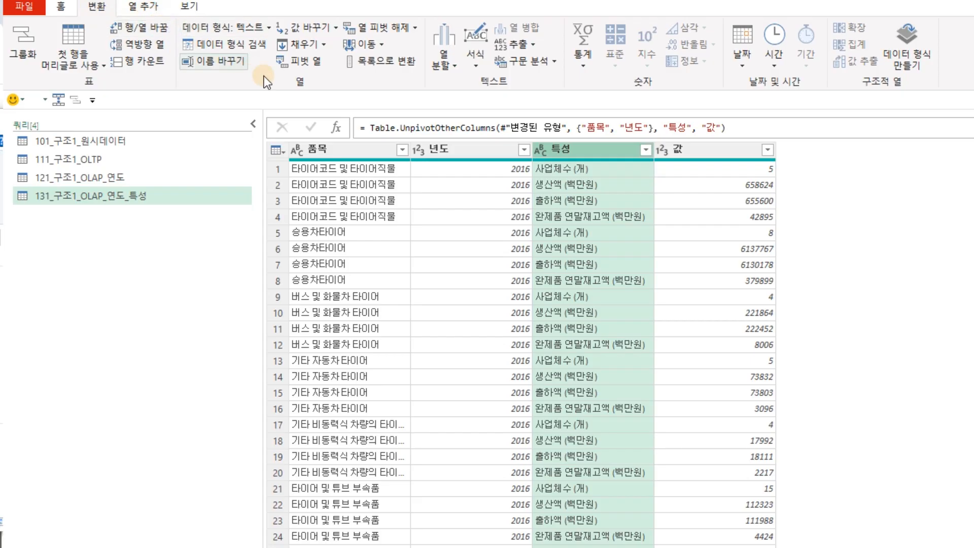
left_click(476, 150)
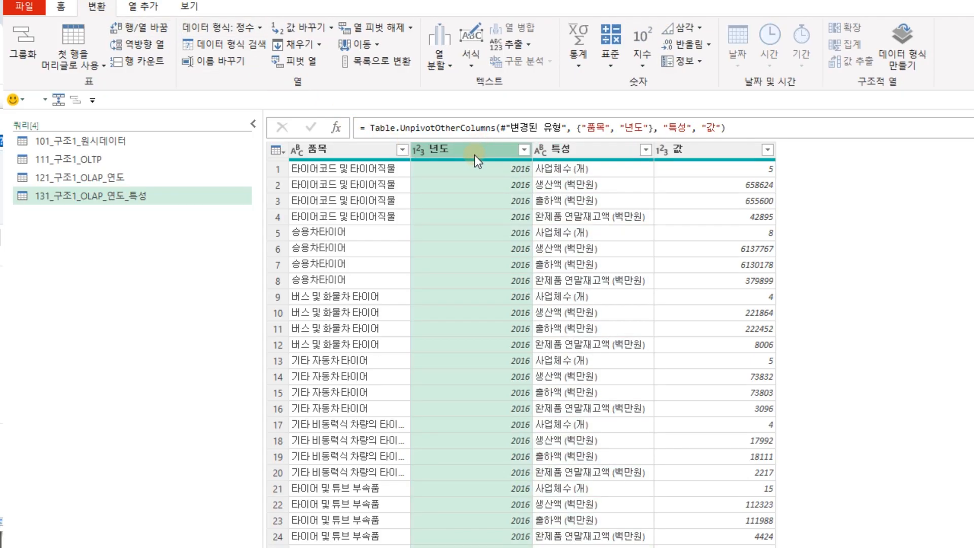
left_click(600, 150, "ctrl")
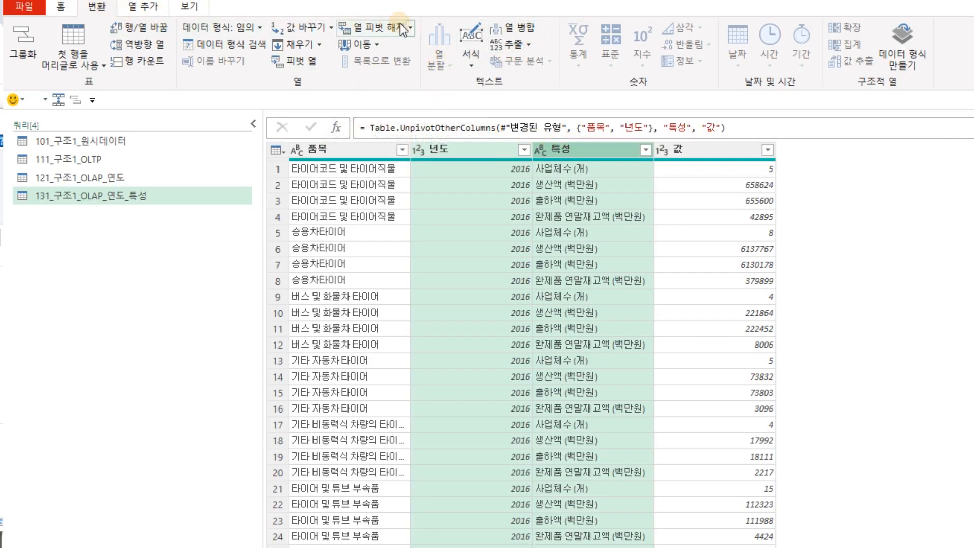
Merge them with a custom _ separator into a new column named 년도_분류.
left_click(527, 26)
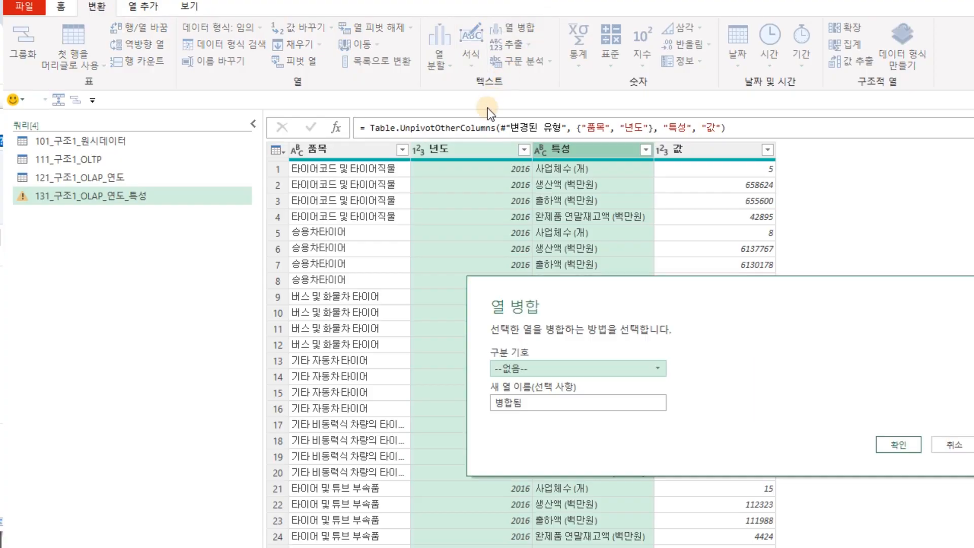
left_click(563, 372)
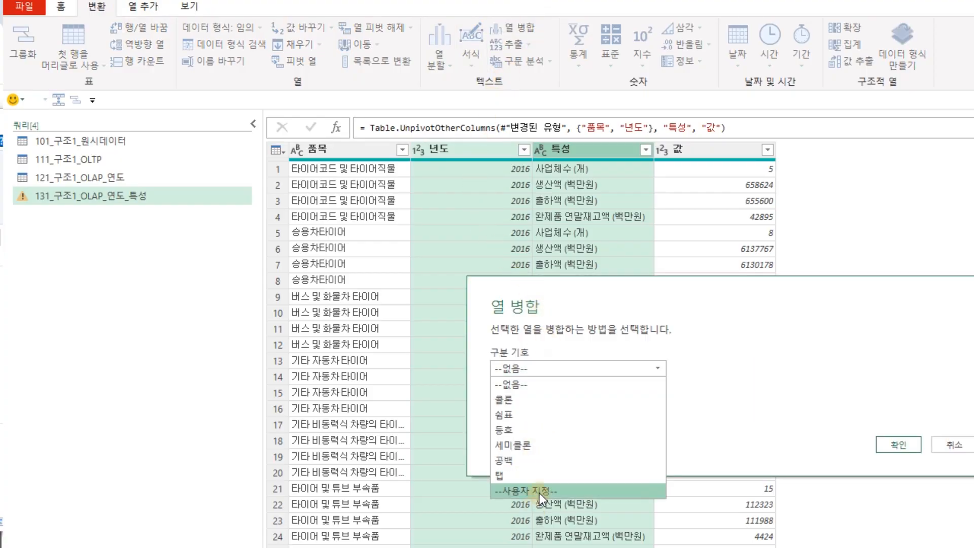
left_click(540, 492)
left_click(512, 389)
type("_")
double_click(549, 421)
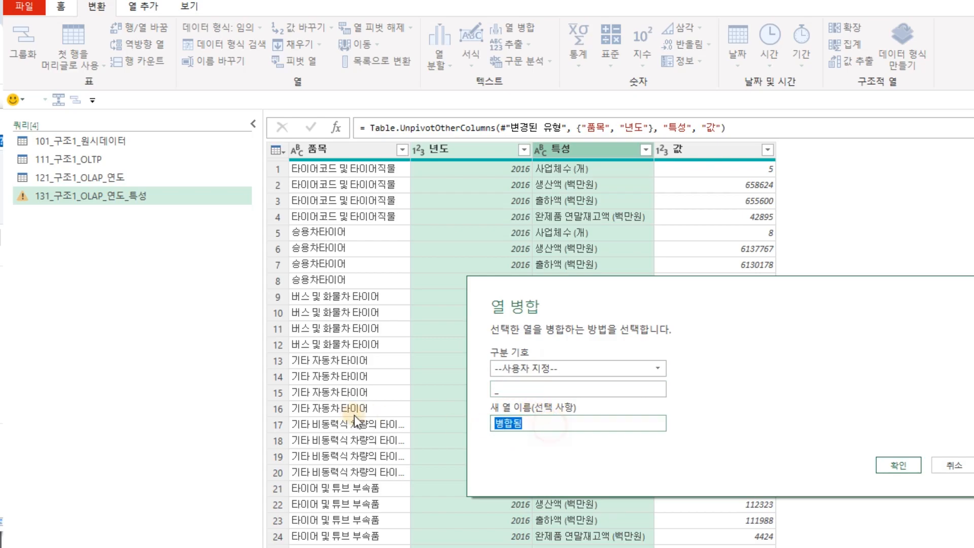
type("sus")
key("BackSpace")
key("BackSpace")
key("BackSpace")
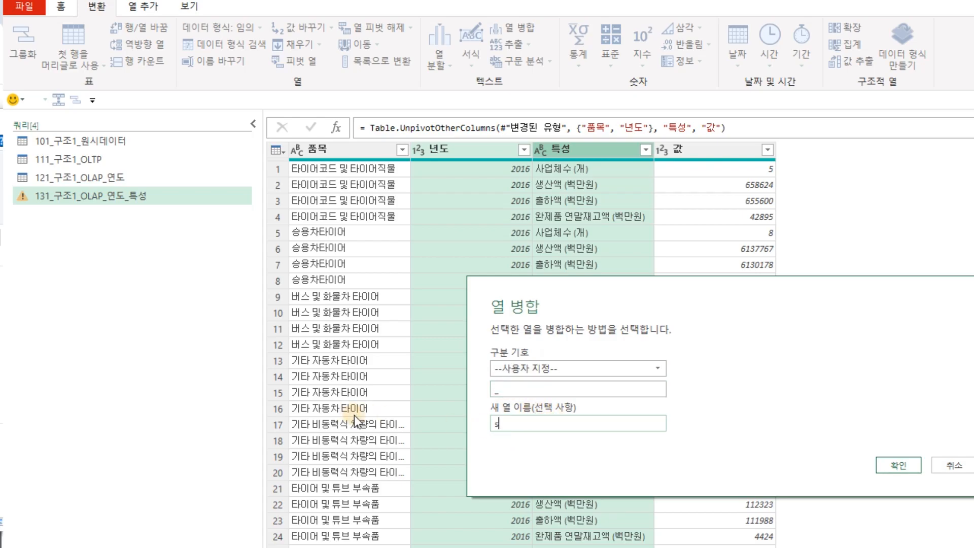
type("ㄴ년도")
type("_분류")
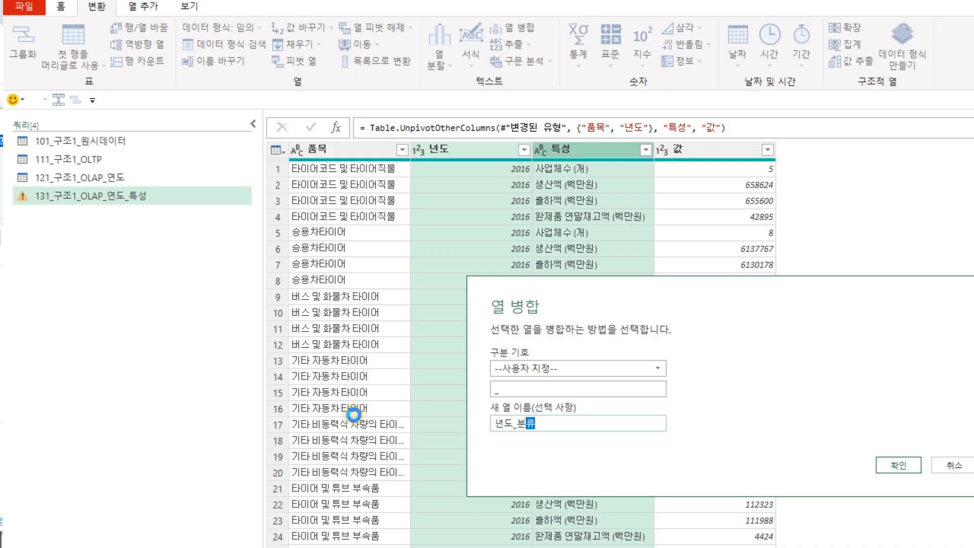
key("Return")
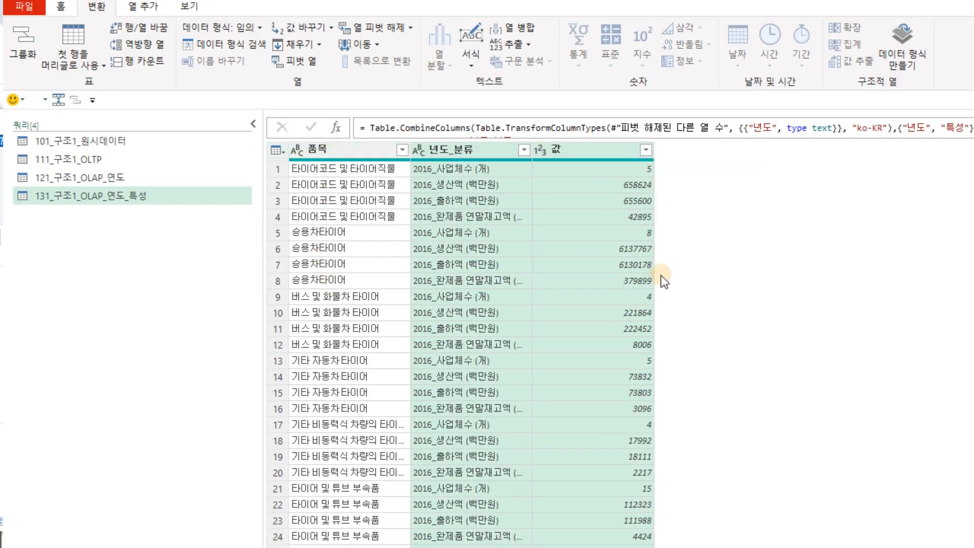
Pivot 년도_분류 into year-category columns using 값 as the values column.
left_click(470, 150)
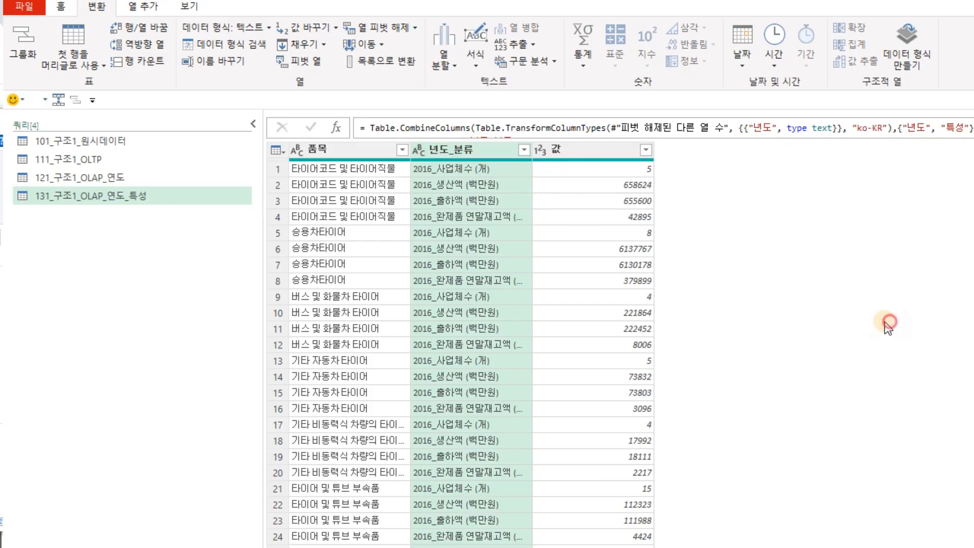
left_click(476, 149)
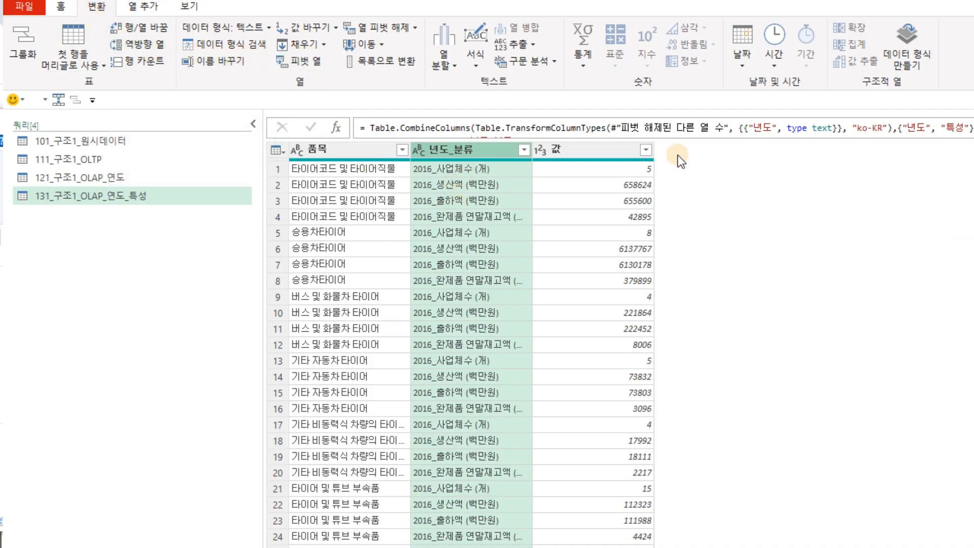
left_click(97, 8)
left_click(306, 65)
left_click(616, 364)
left_click(594, 395)
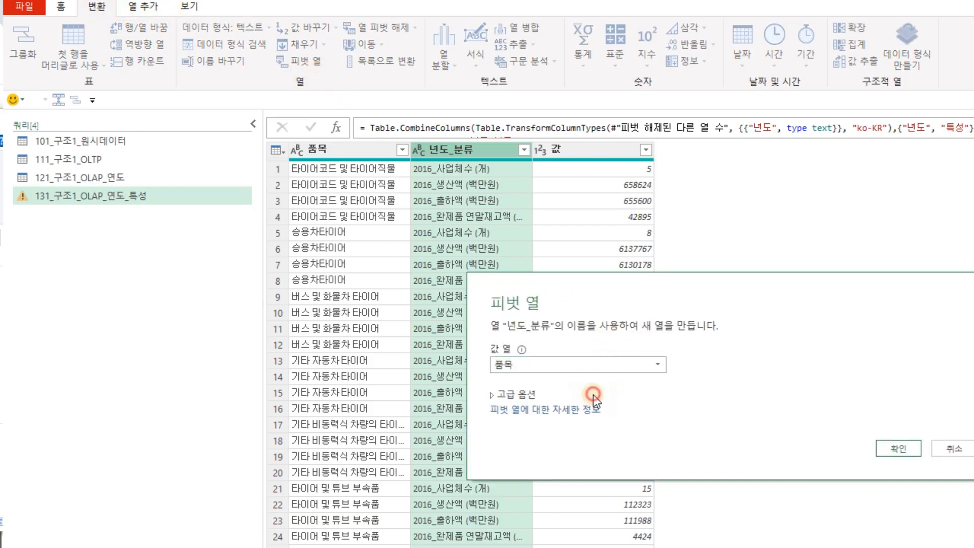
left_click(898, 448)
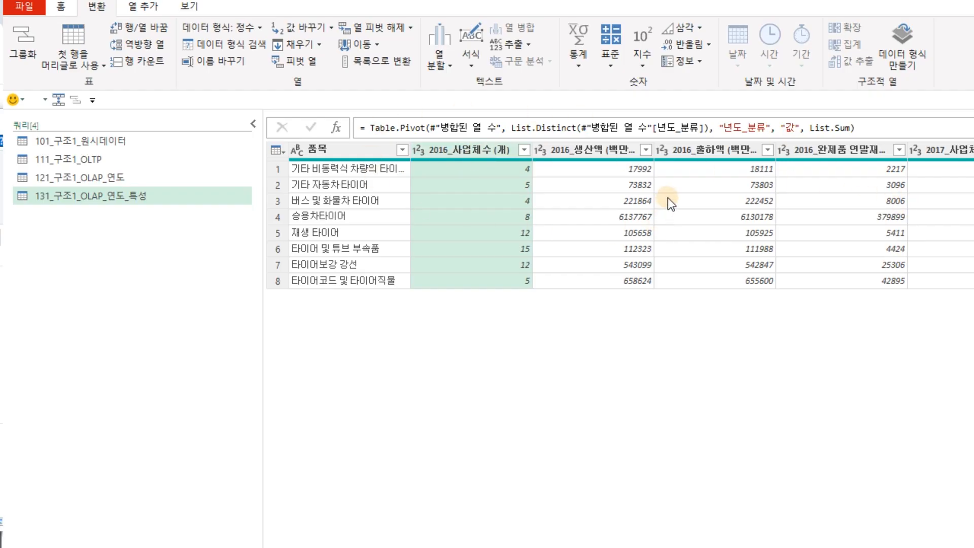
left_click(26, 12)
Close and load the queries to the workbook, then close the Queries & Connections pane.
left_click(26, 32)
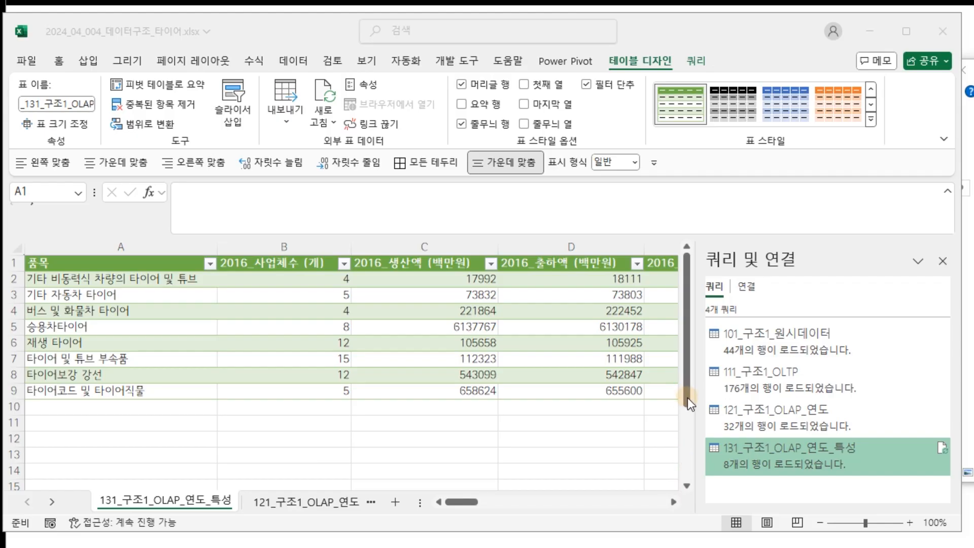
left_click(52, 502)
left_click(53, 502)
left_click(53, 502)
left_click(52, 502)
left_click(20, 502)
left_click(21, 502)
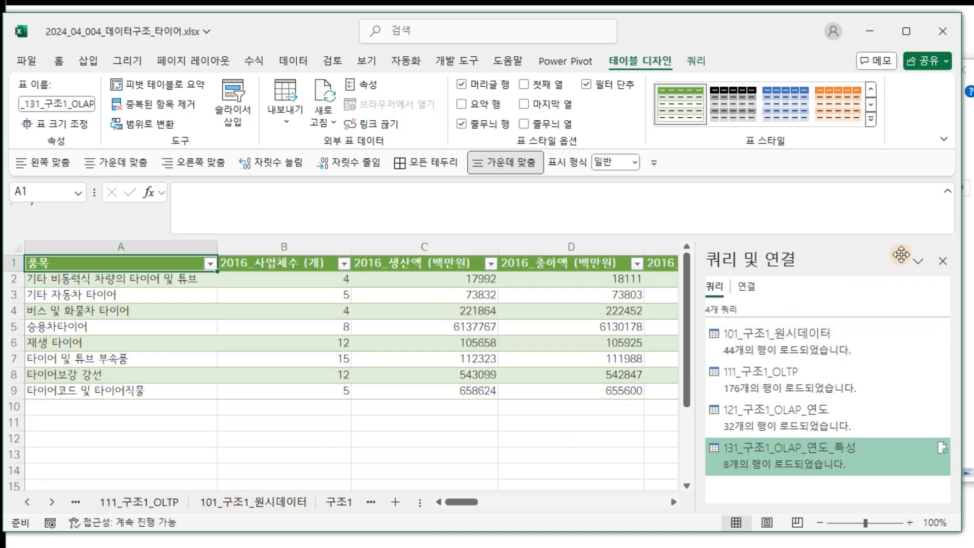
left_click(943, 261)
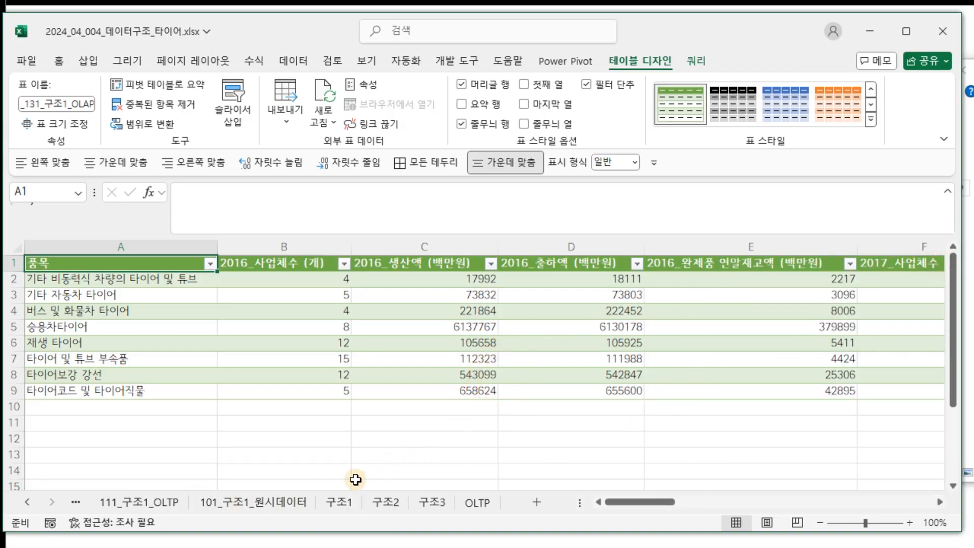
Review the 111, 131, 121 and 101 query sheets, ending on the 구조1 sheet.
left_click(246, 503)
left_click(114, 507)
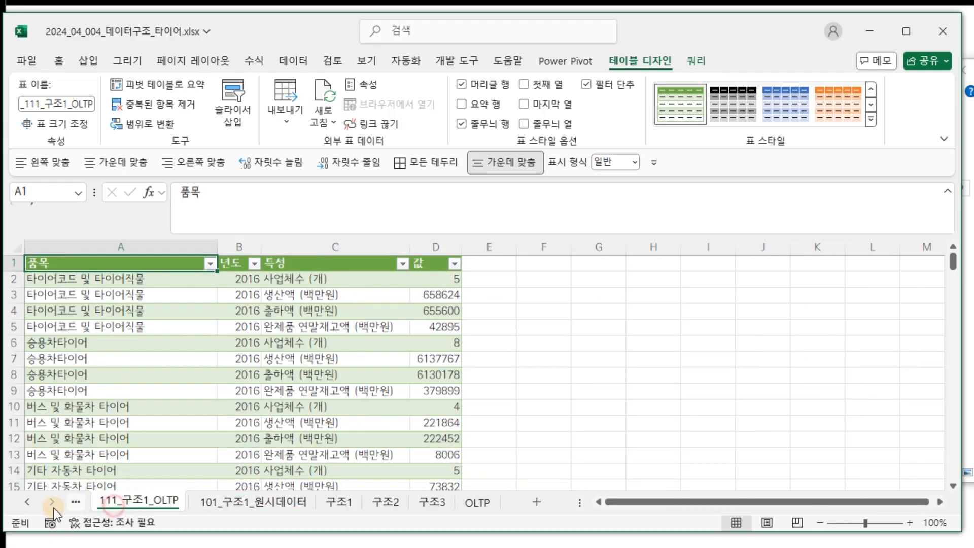
left_click(23, 507)
left_click(23, 508)
left_click(164, 503)
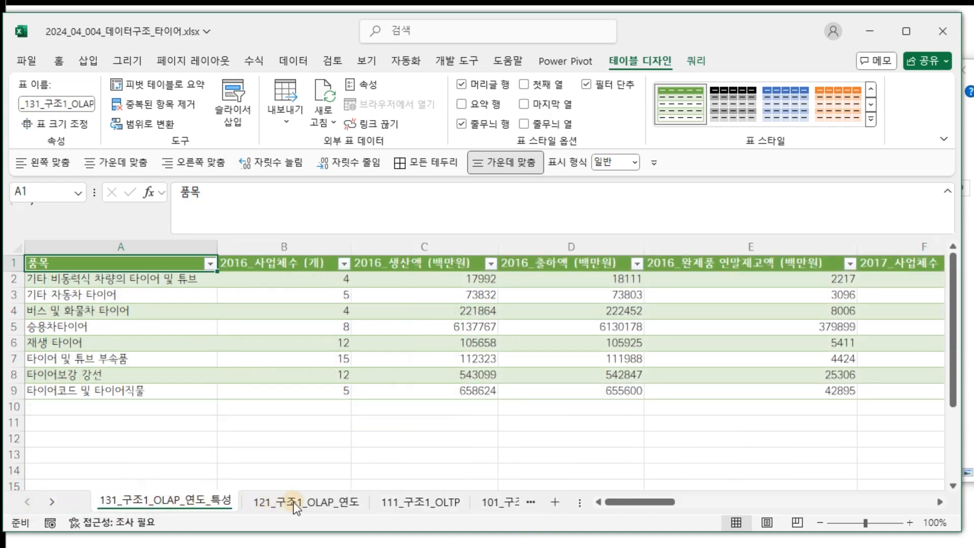
left_click(285, 502)
left_click(418, 508)
left_click(476, 508)
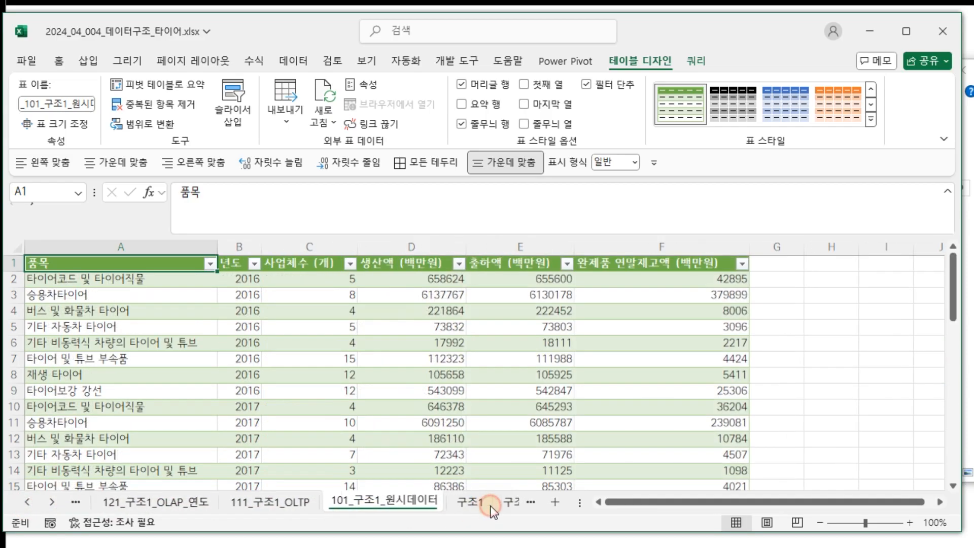
left_click(461, 505)
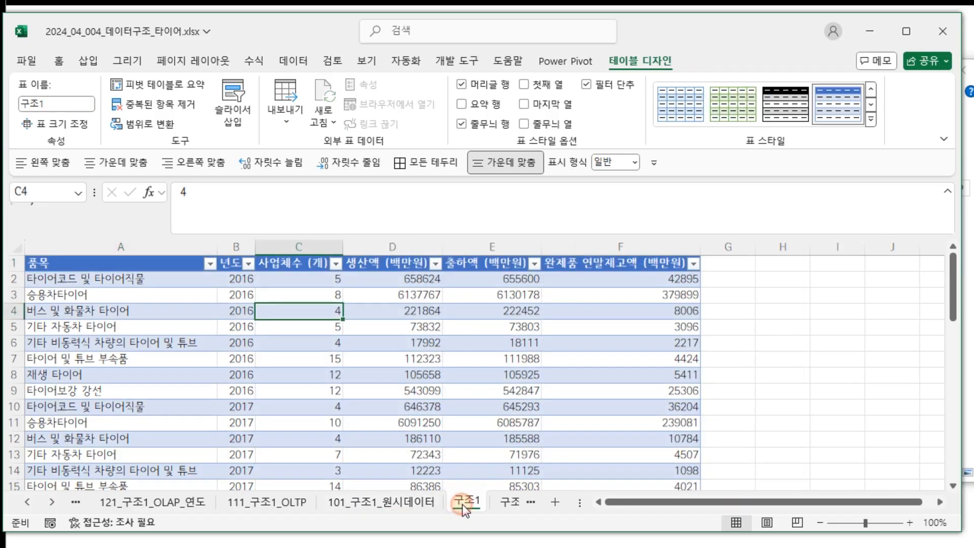
Navigate down to the 구조1 table's last row, row 45.
left_click(180, 360)
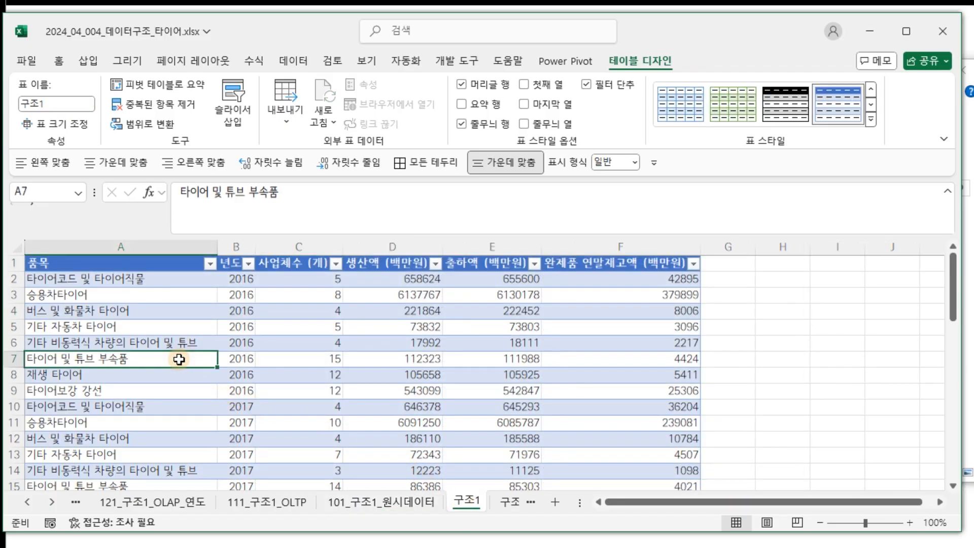
scroll(179, 359, "down", 13)
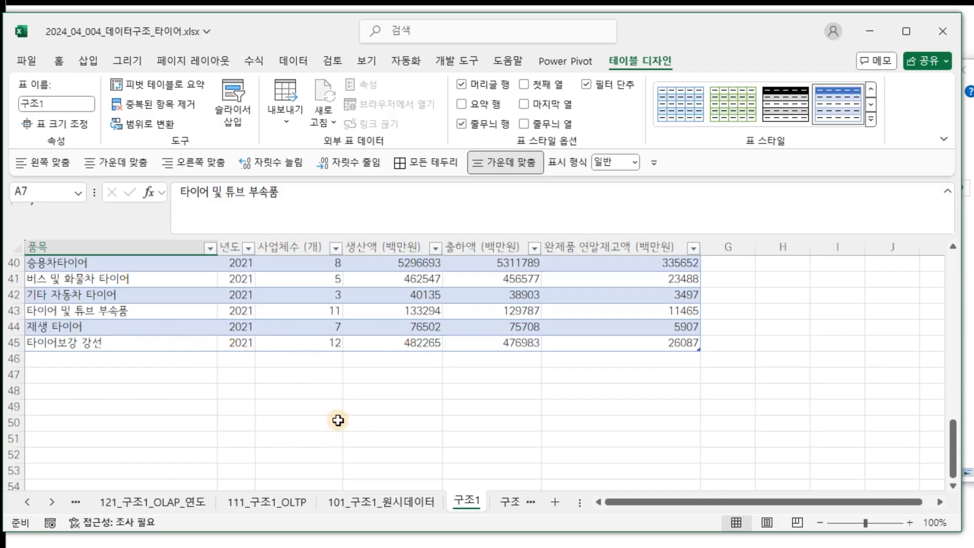
left_click(173, 264)
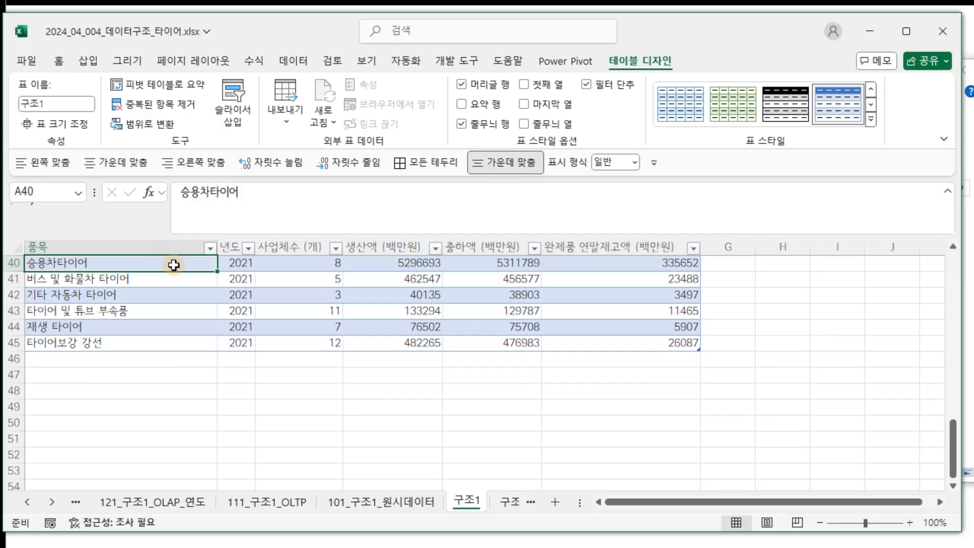
left_click(563, 547)
left_click_drag(491, 278, 440, 93)
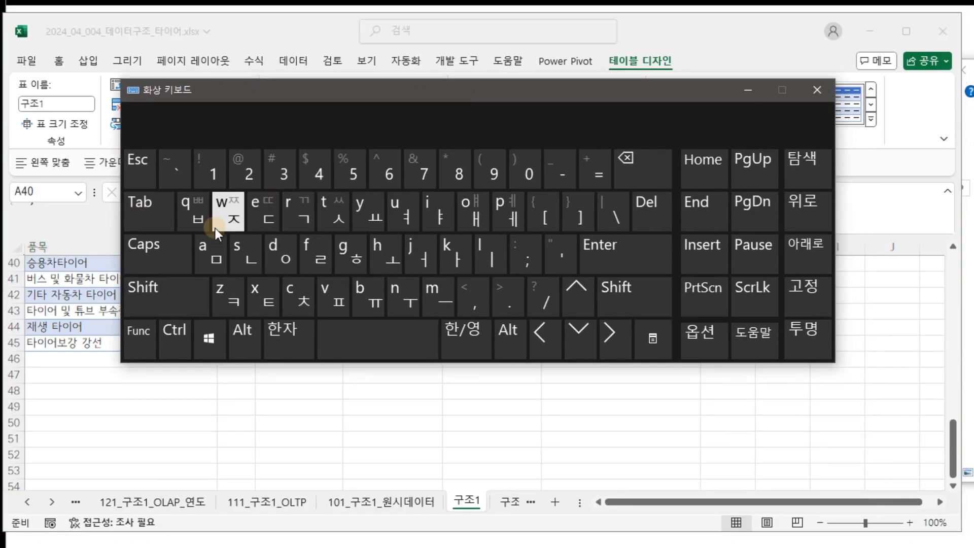
left_click(174, 339)
left_click(378, 339)
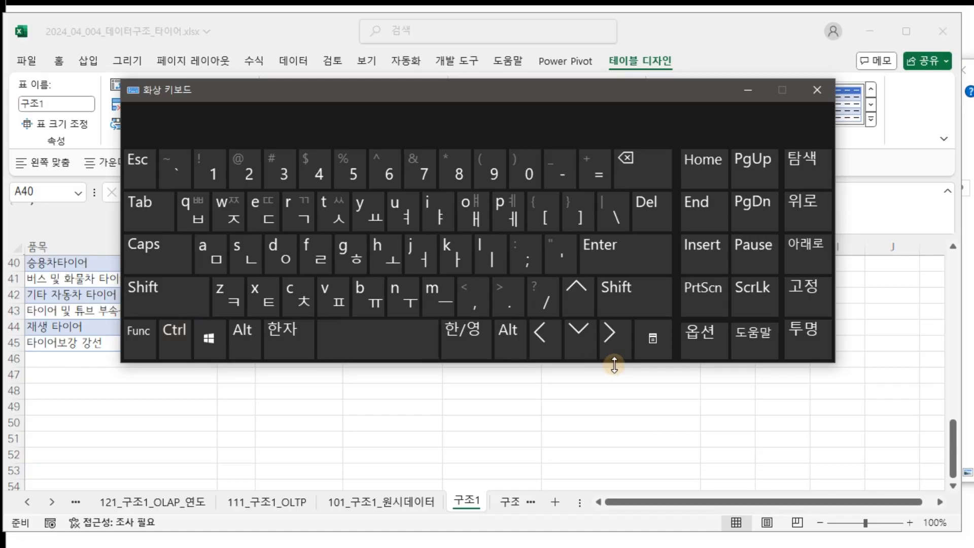
left_click_drag(530, 95, 583, 93)
left_click(228, 287)
left_click(225, 337)
left_click(629, 335)
left_click(140, 272, "shift")
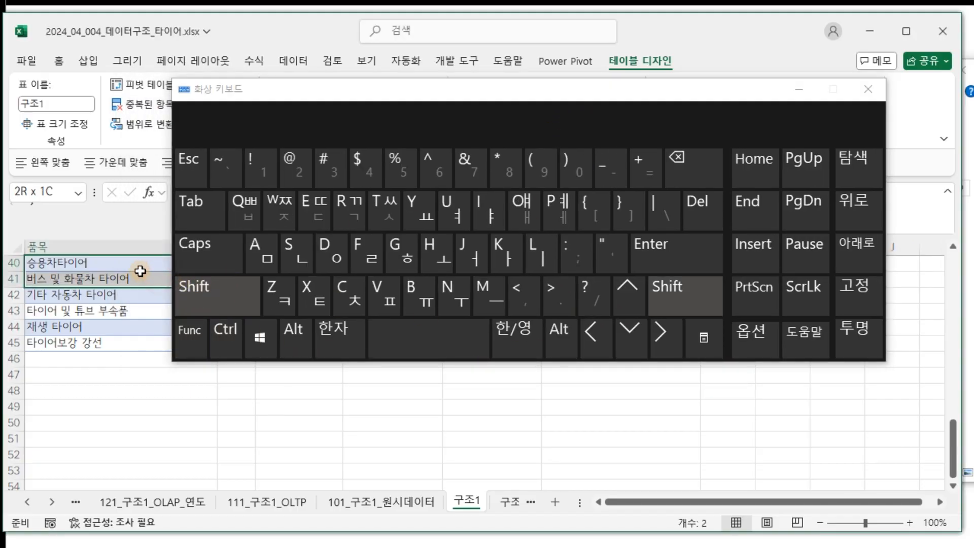
key("ctrl+shift+Down")
left_click(141, 272)
key("Down")
key("ctrl+Down")
left_click(482, 94)
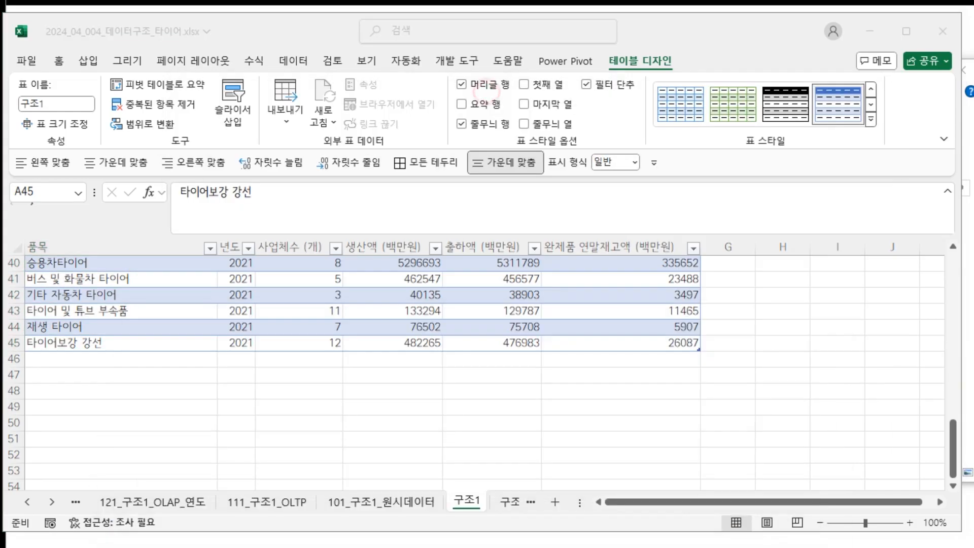
Add an empty row 46 to the table by tabbing from its last cell F45.
left_click(61, 432)
key("Down")
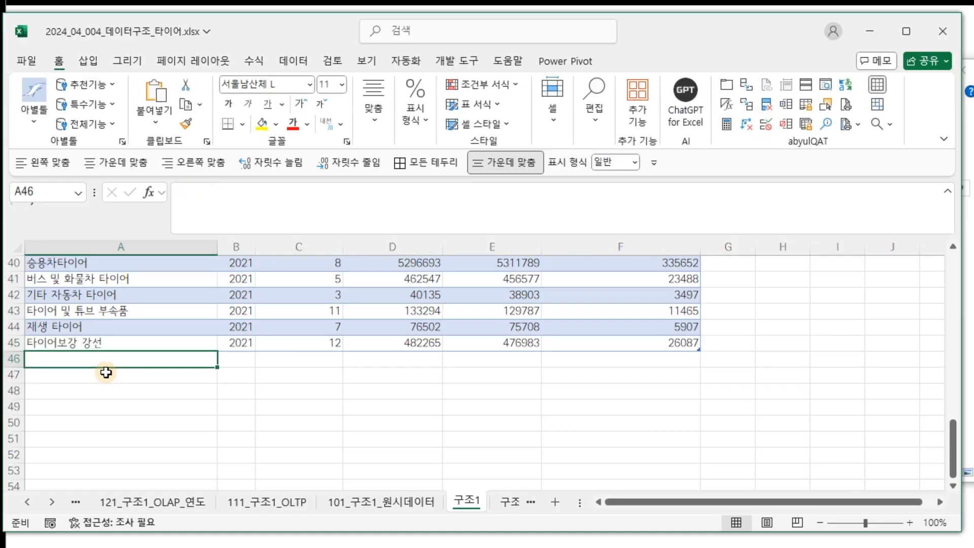
key("Up")
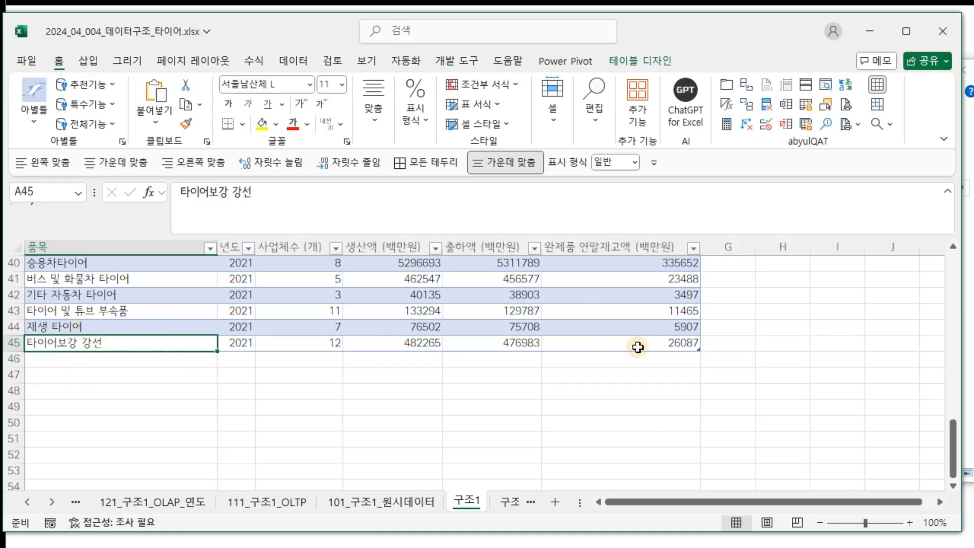
left_click(658, 342)
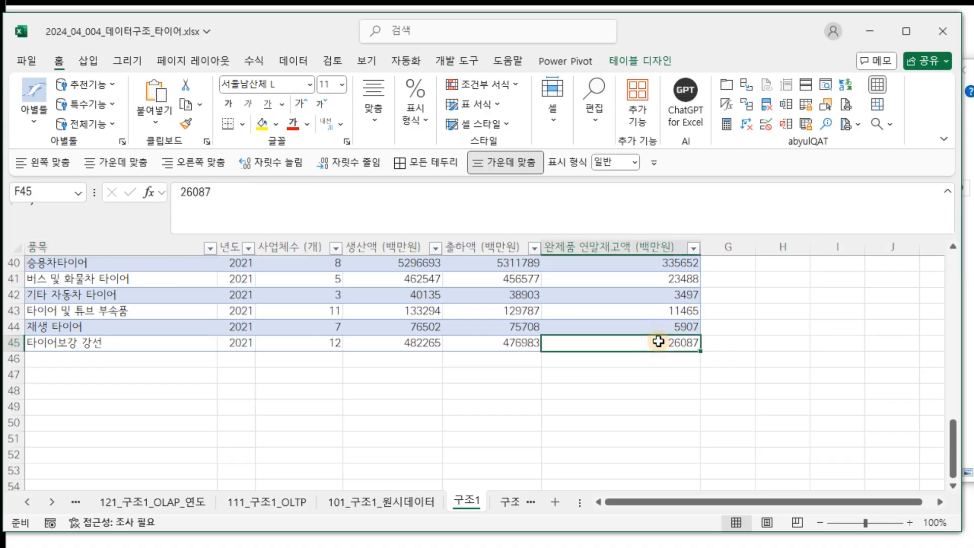
key("Down")
key("Up")
key("Tab")
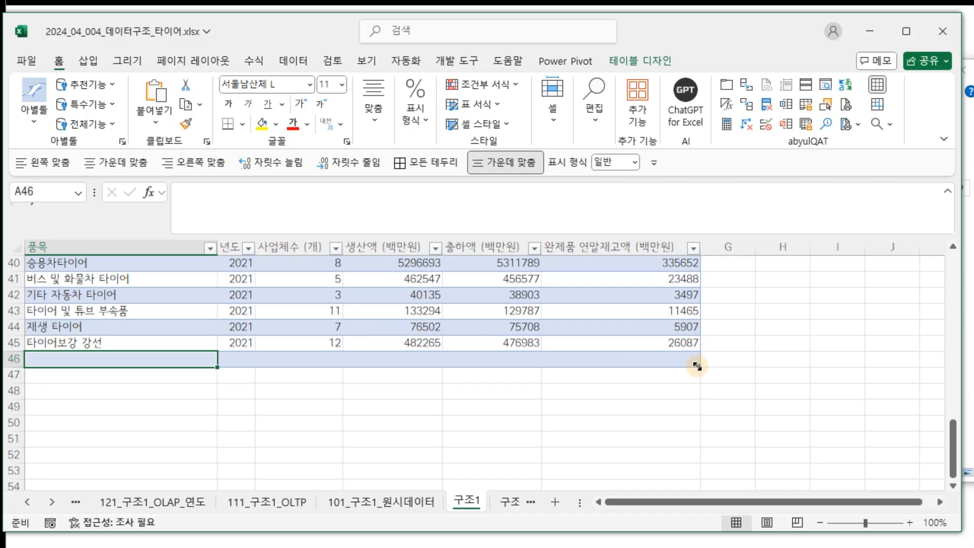
Extend the 구조1 table to include row 46 and enter the new item name in A46.
mouse_move(697, 362)
left_mouse_down()
mouse_move(697, 327)
mouse_move(698, 371)
left_mouse_up()
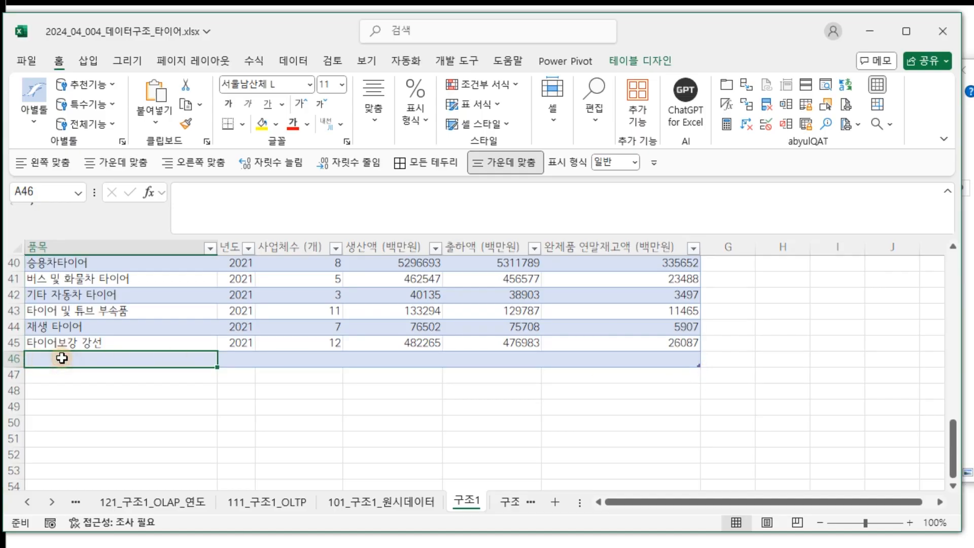
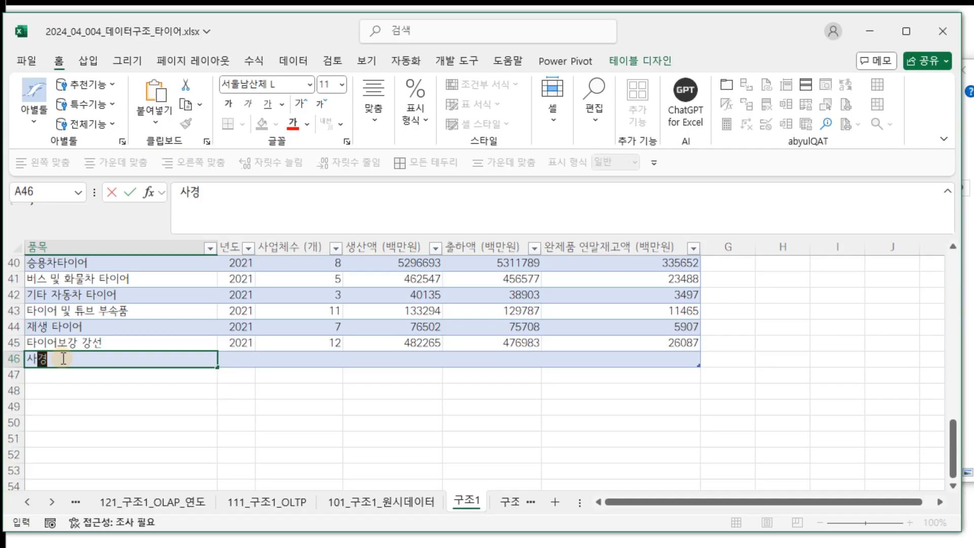
key("Tab")
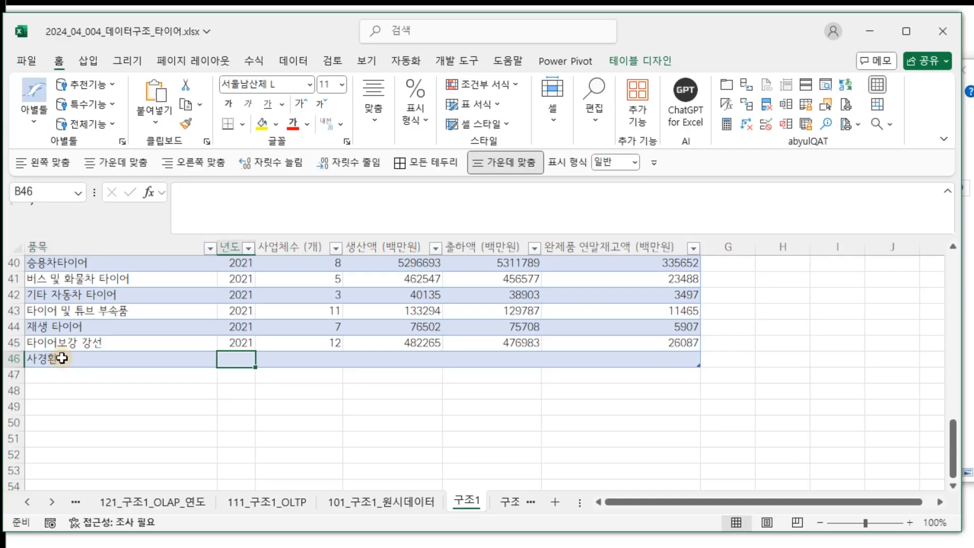
Fill B46:F46 with year 2024, count 1, production 100, shipments 80 and inventory 1.
type("2024")
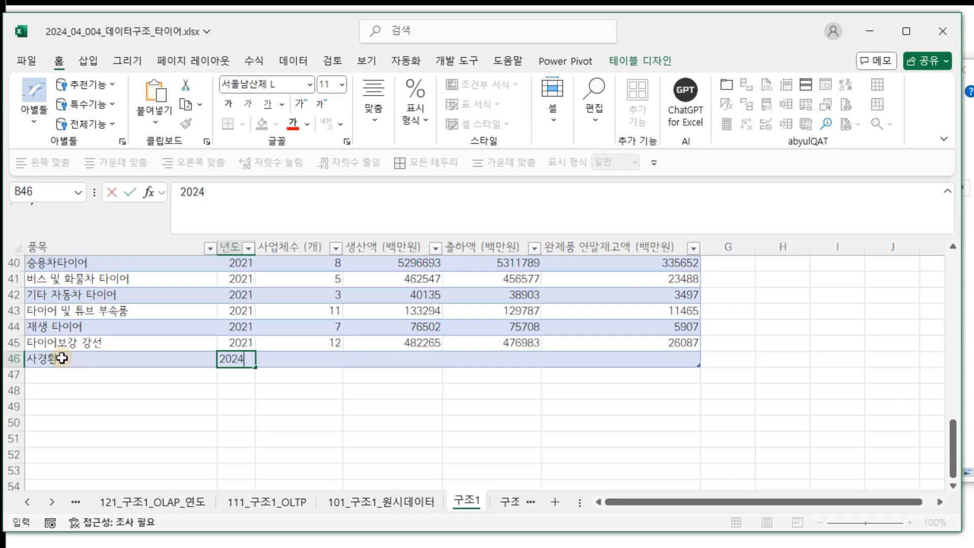
key("Tab")
type("1")
key("Tab")
type("10")
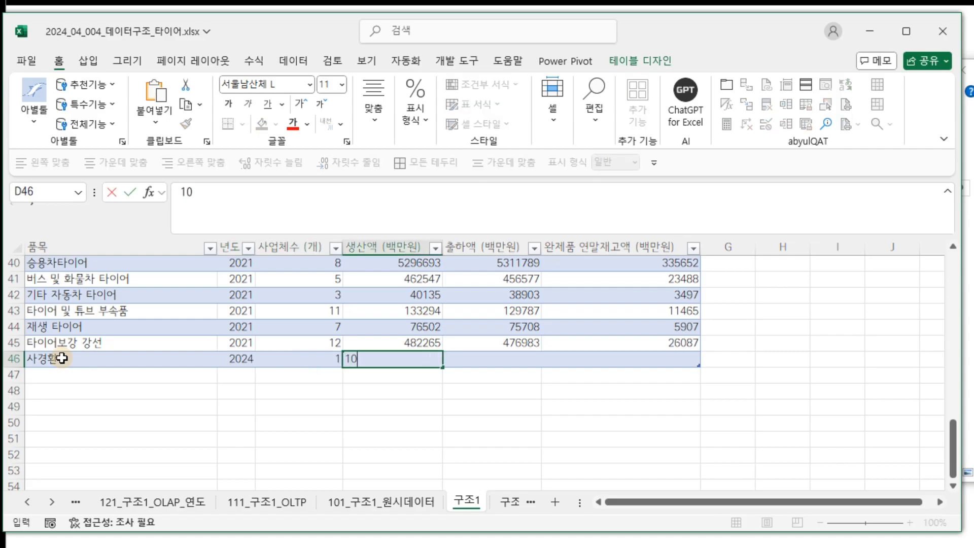
key("Tab")
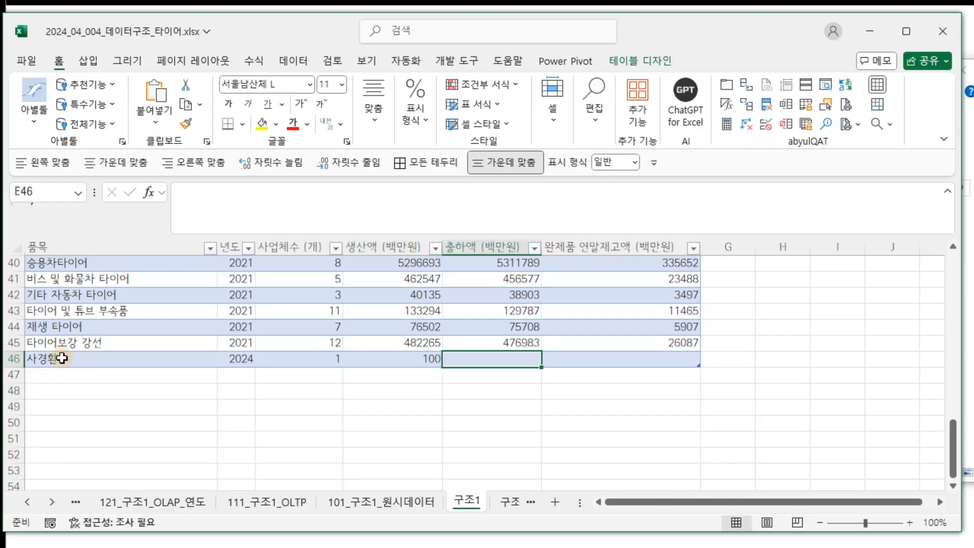
type("80")
key("Tab")
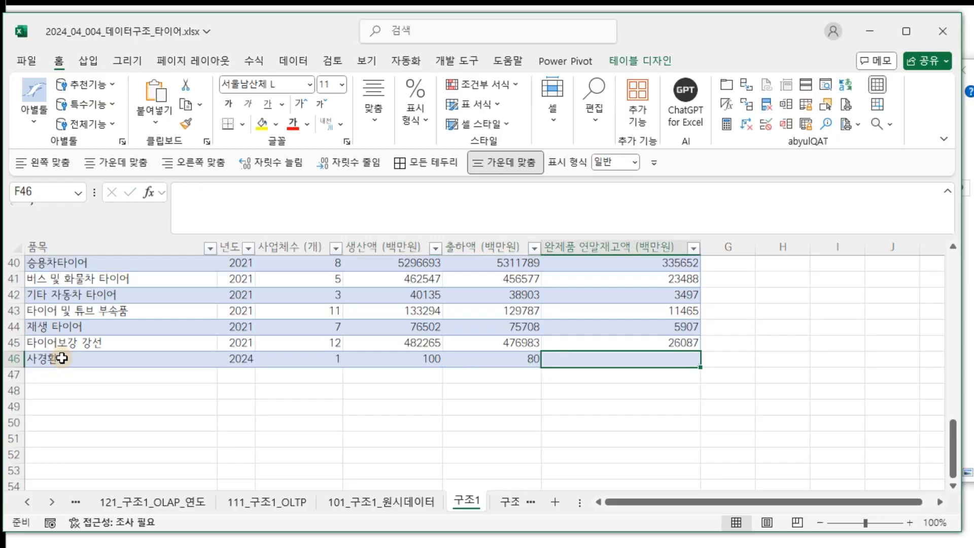
type("1")
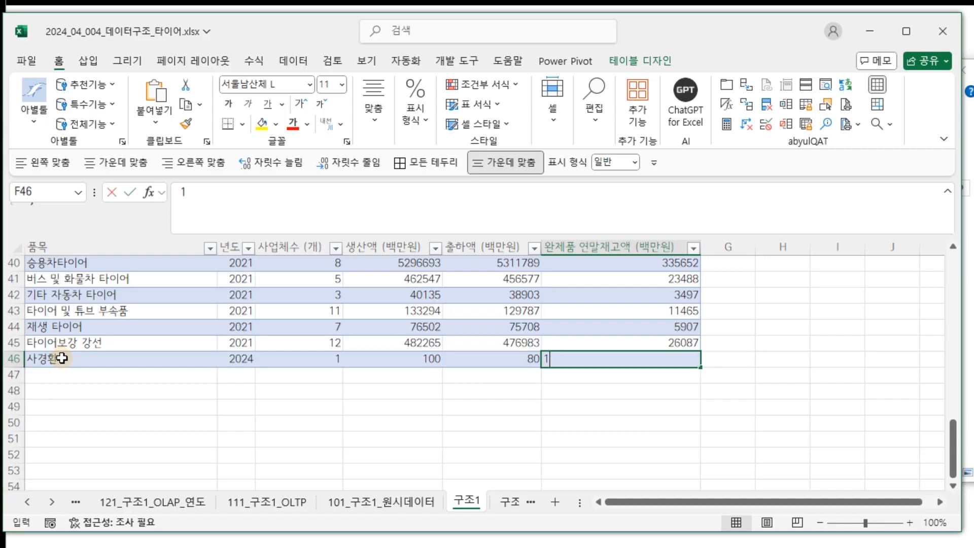
key("Return")
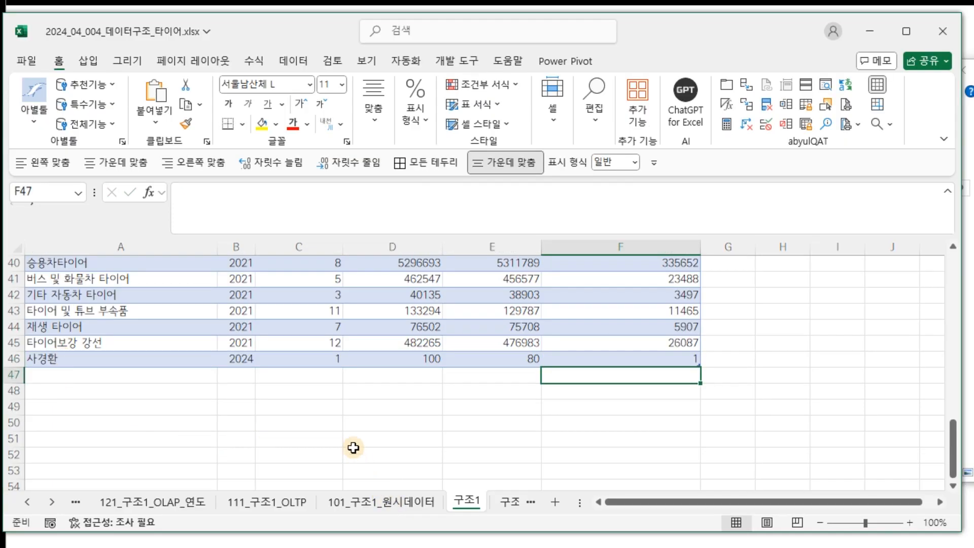
Refresh all queries in the workbook from the Data ribbon.
left_click(316, 296)
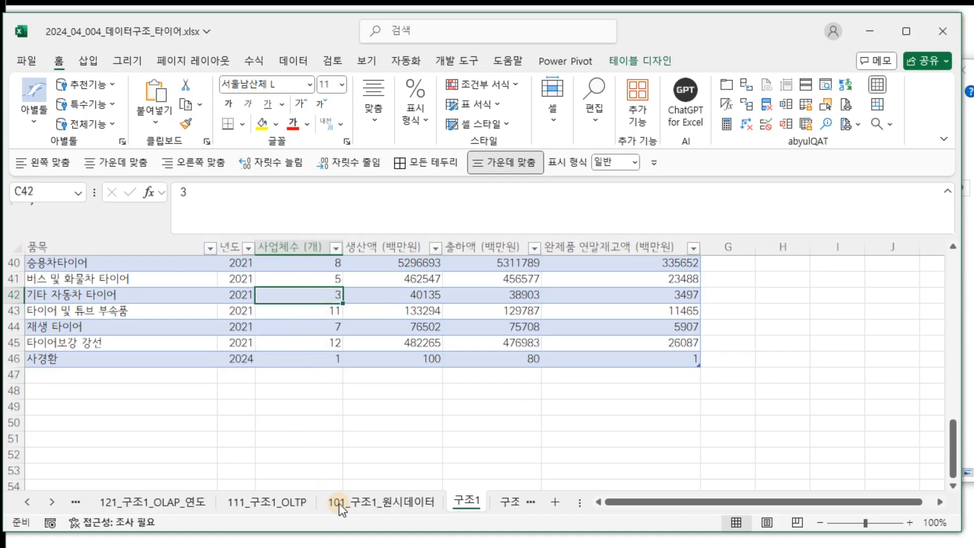
left_click(305, 62)
left_click(163, 129)
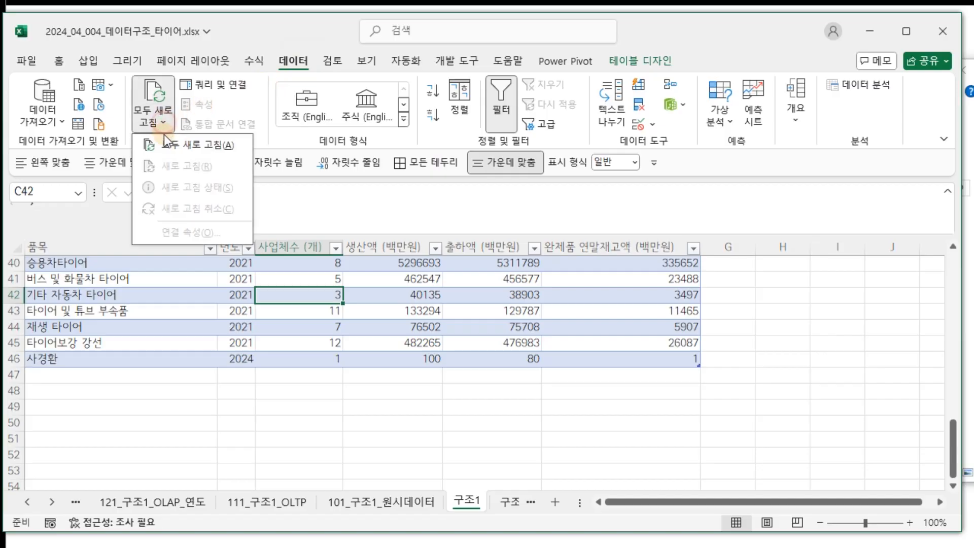
left_click(195, 145)
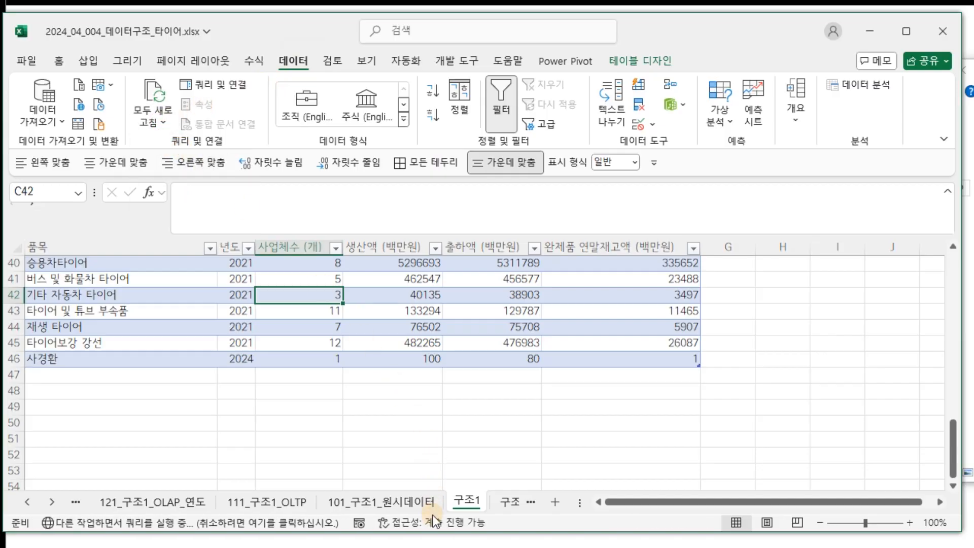
Check that the new 2024 entry is the last row on the 101 raw-data and 111 OLTP sheets.
left_click(404, 504)
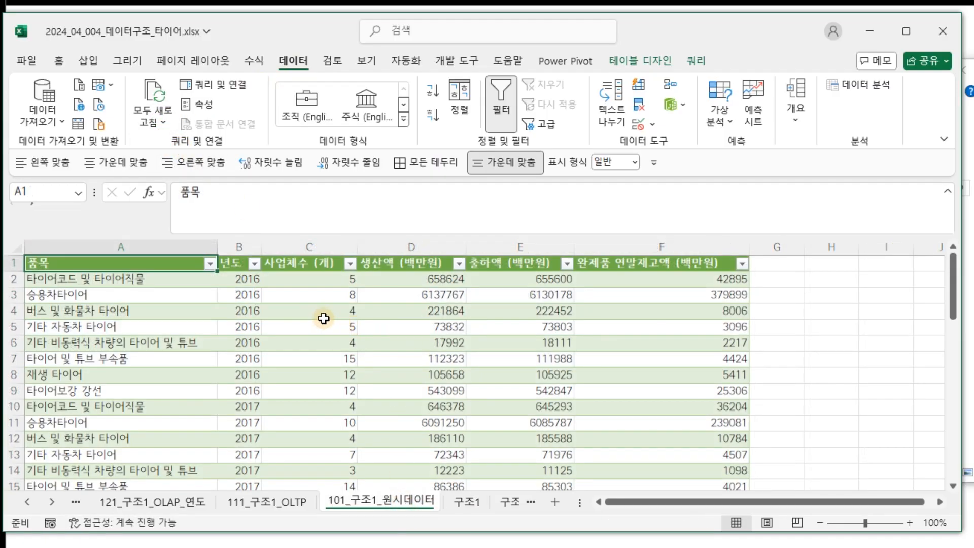
left_click(153, 313)
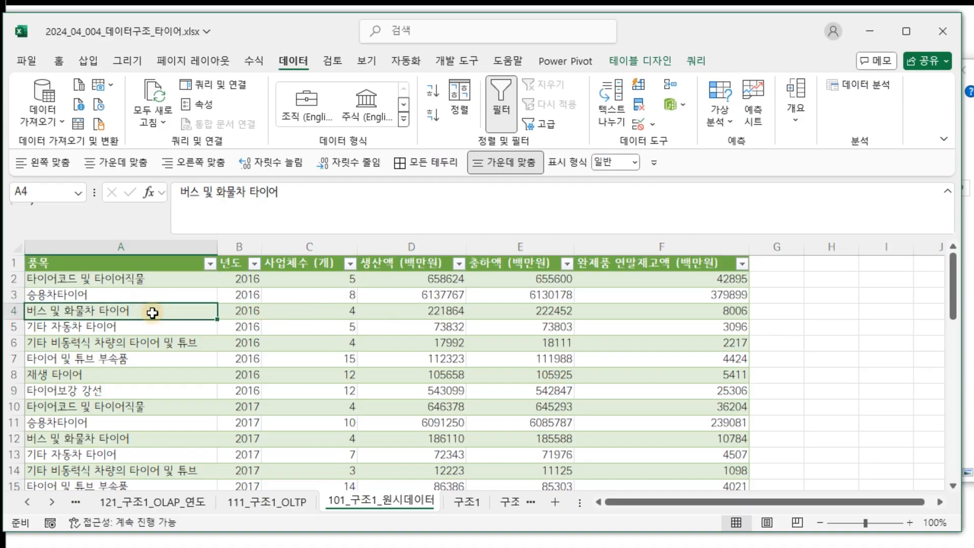
key("ctrl+Down")
left_click(252, 506)
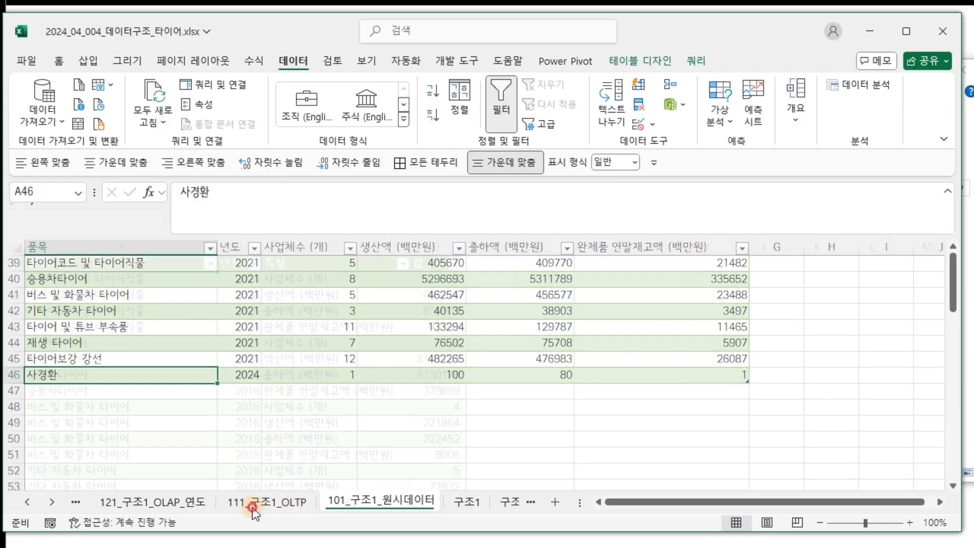
left_click(184, 325)
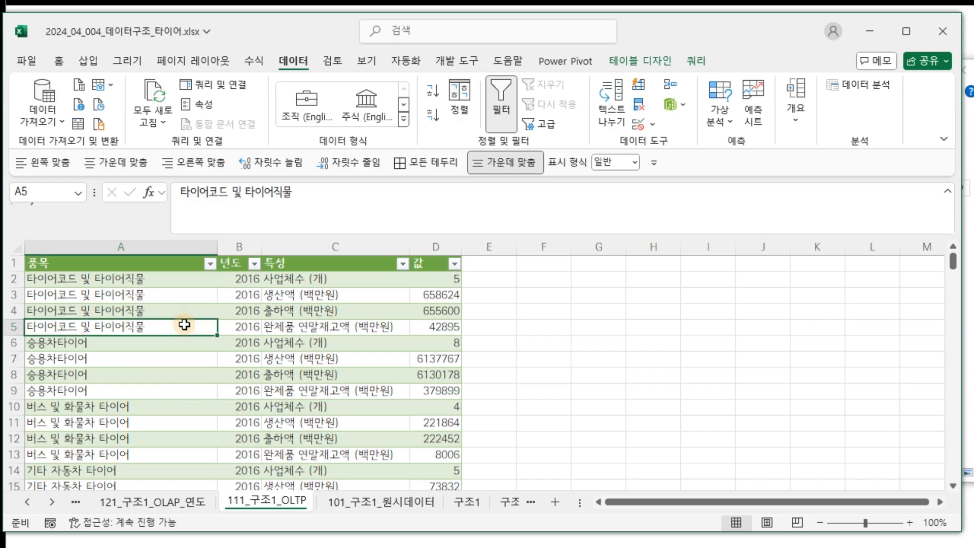
key("ctrl+Down")
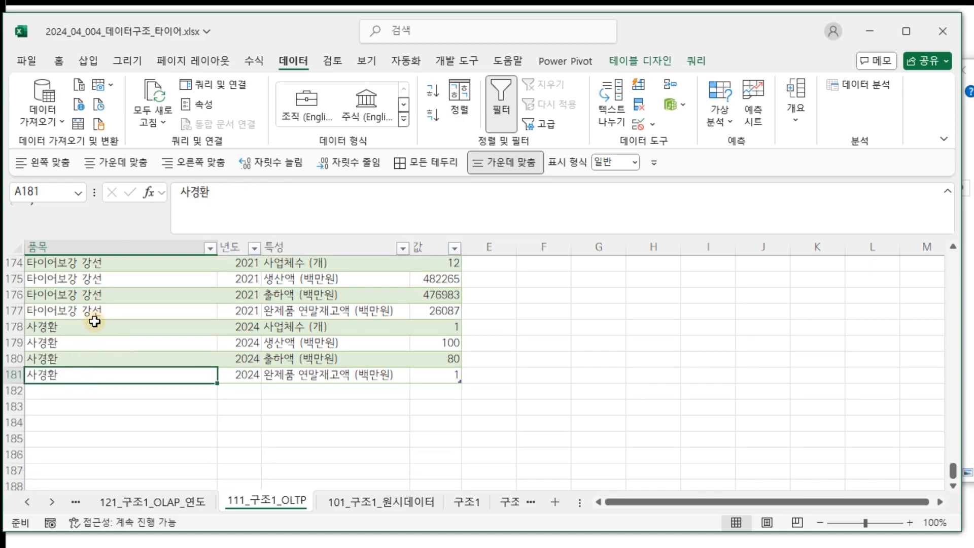
Inspect the item rows on the 121_구조1_OLAP_연도 sheet for the new entry.
left_click(112, 501)
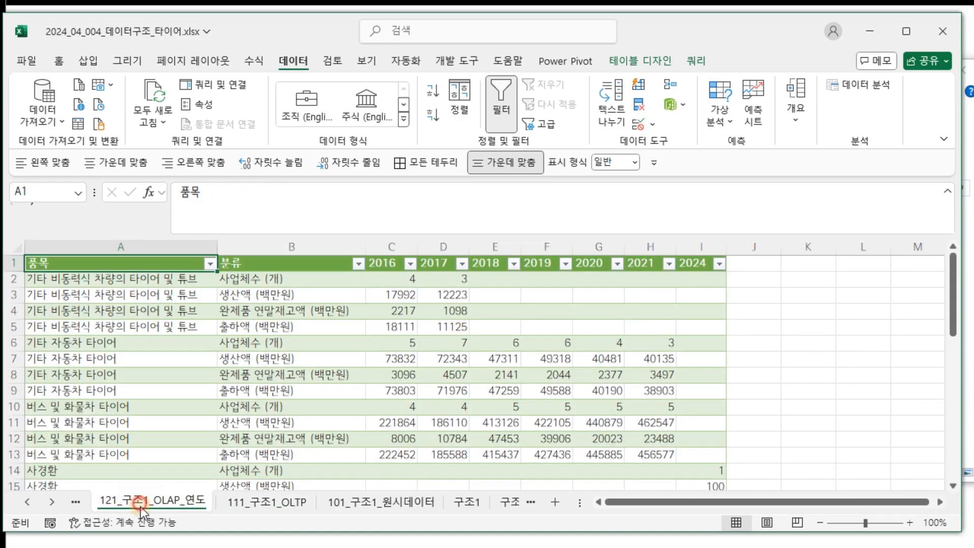
left_click(124, 403)
scroll(125, 404, "down", 3)
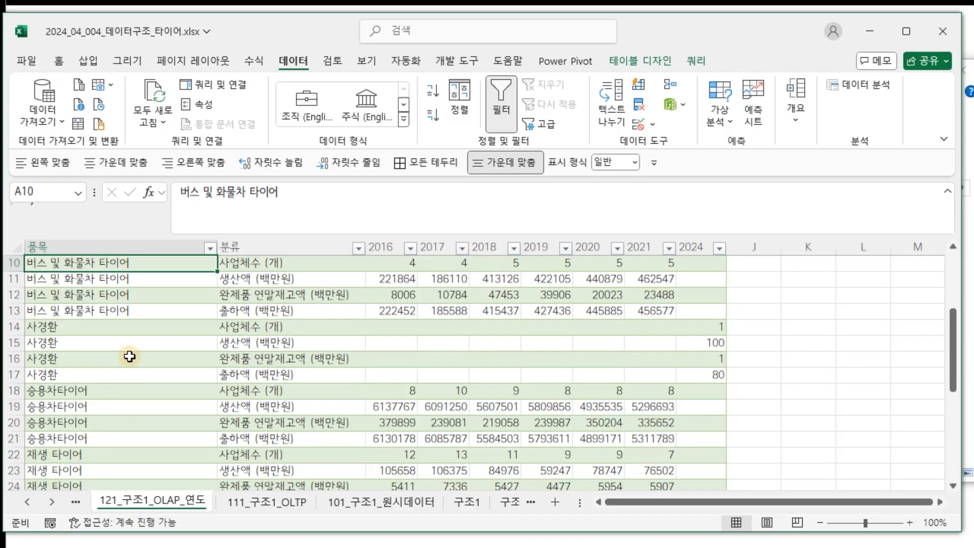
scroll(680, 366, "up", 3)
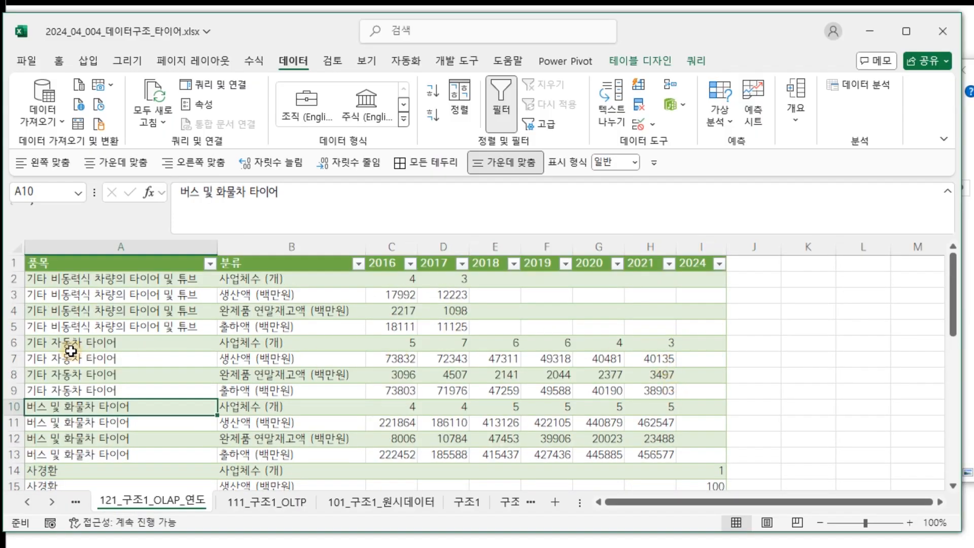
Verify the new item's 2024 values 1, 100, 80, 1 on the 131_구조1_OLAP_연도_특성 sheet.
left_click(28, 502)
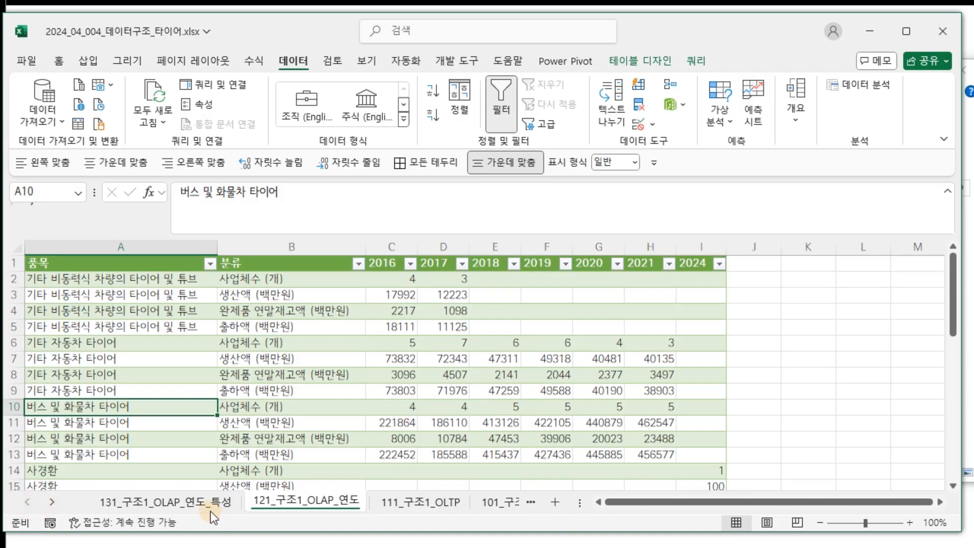
left_click(205, 502)
left_click(135, 326)
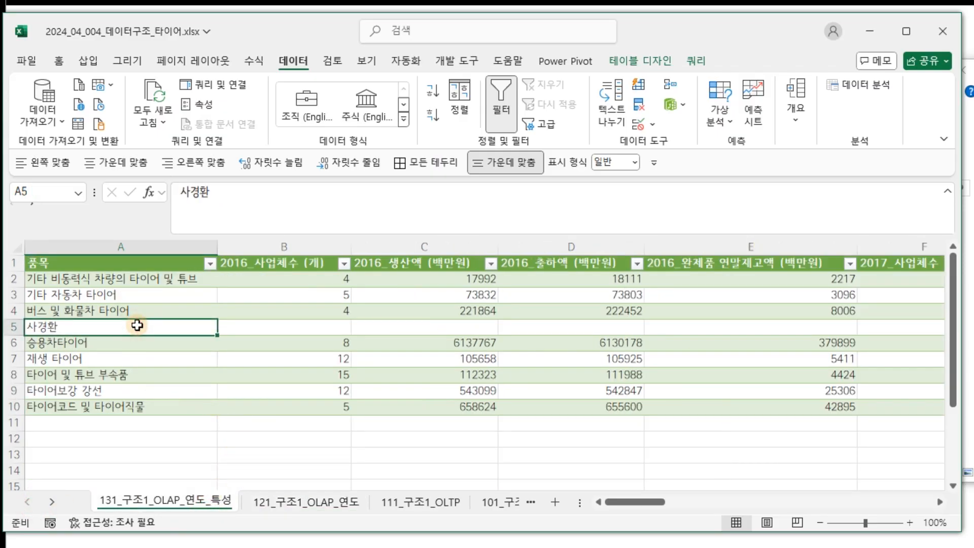
key("ctrl+Right")
key("Right")
key("Right")
key("Right")
key("Right")
key("Right")
key("Right")
key("Right")
key("Right")
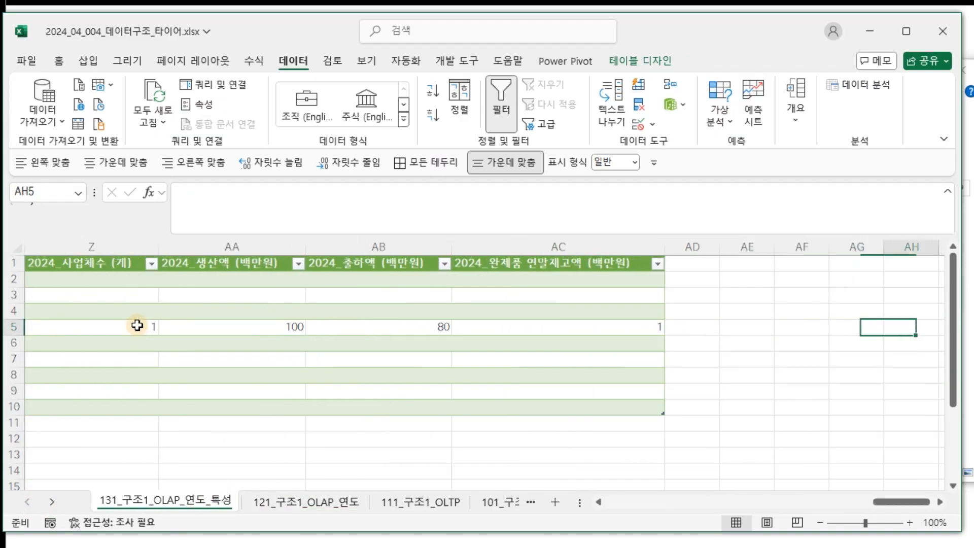
key("ctrl+Left")
key("Left")
key("Left")
key("Left")
key("Left")
key("Left")
key("Left")
key("Left")
key("Left")
key("Left")
key("Left")
key("Left")
key("Left")
key("Left")
key("Left")
key("Left")
key("Left")
key("Left")
key("Left")
key("Left")
key("Left")
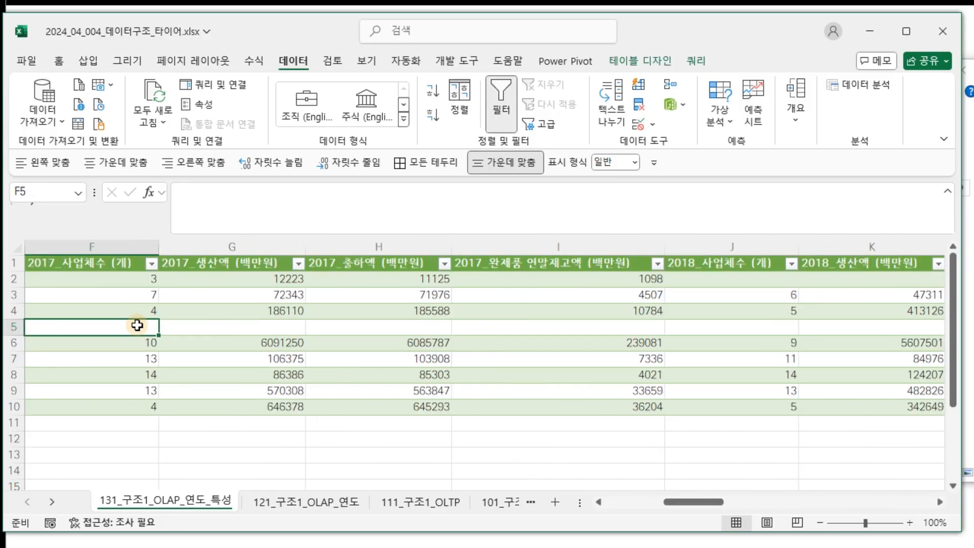
left_click(51, 502)
left_click(52, 502)
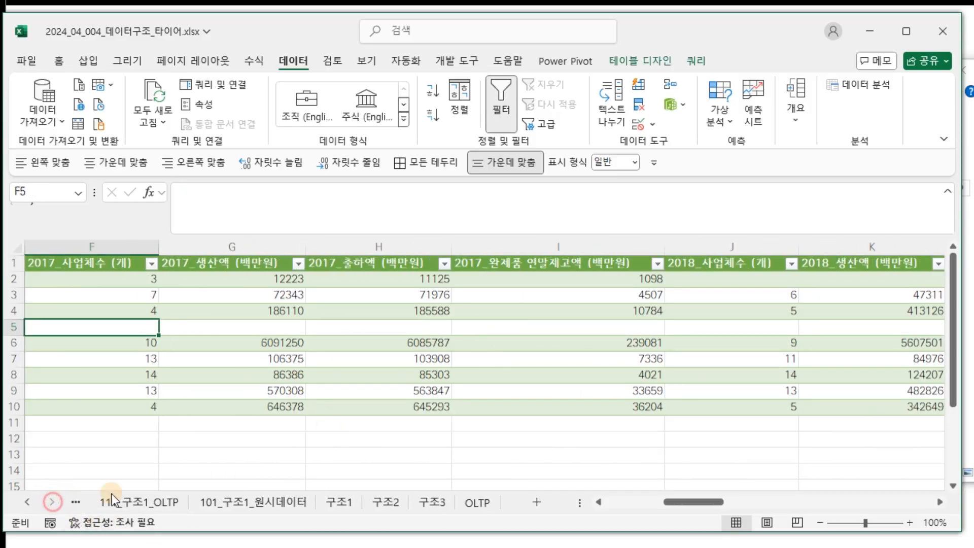
Clear row 46 on the 구조1 sheet and shrink the table to end at row 45.
left_click(338, 501)
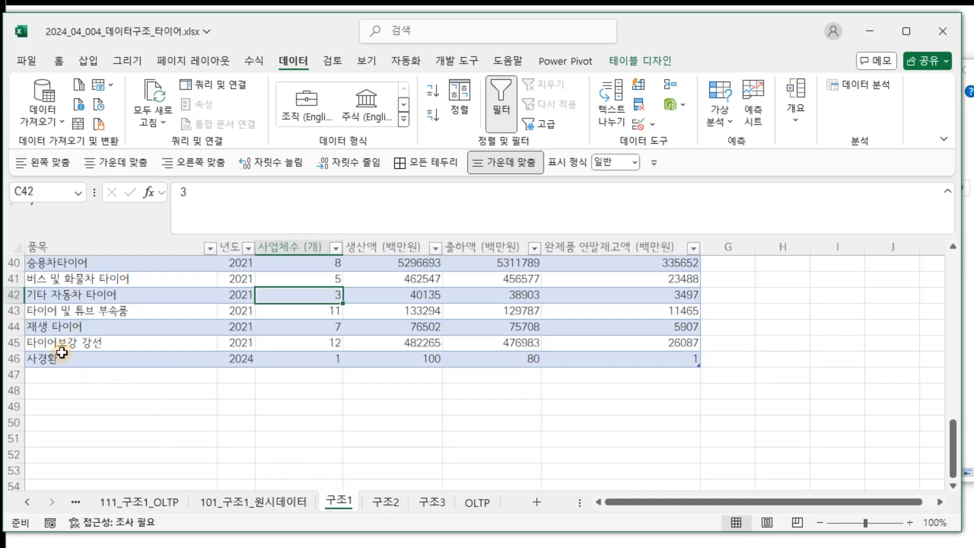
left_click(13, 358)
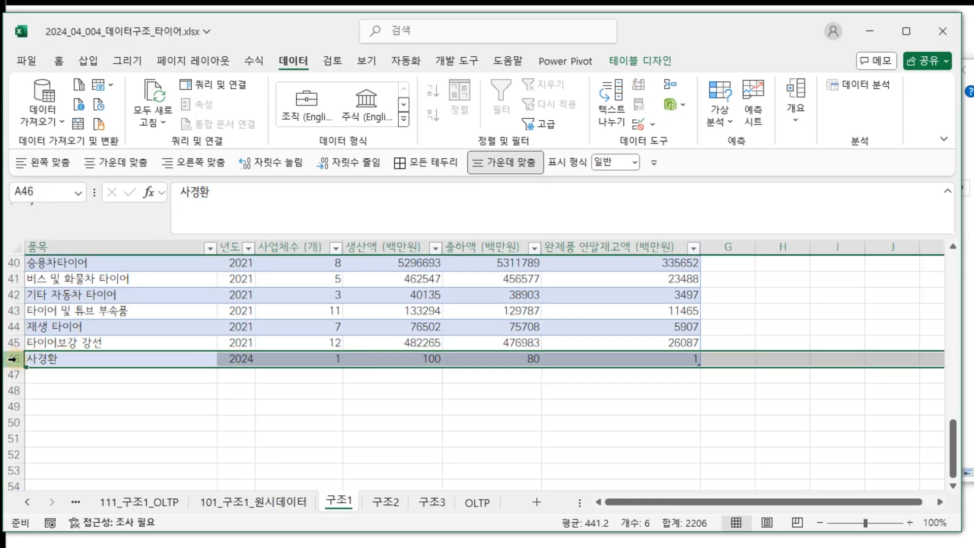
key("Delete")
left_click(718, 387)
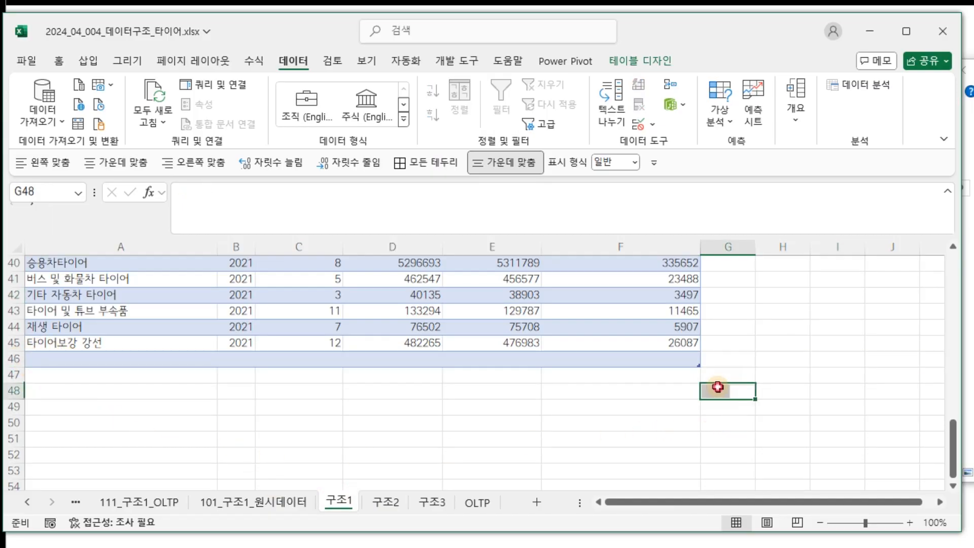
left_click_drag(699, 365, 697, 352)
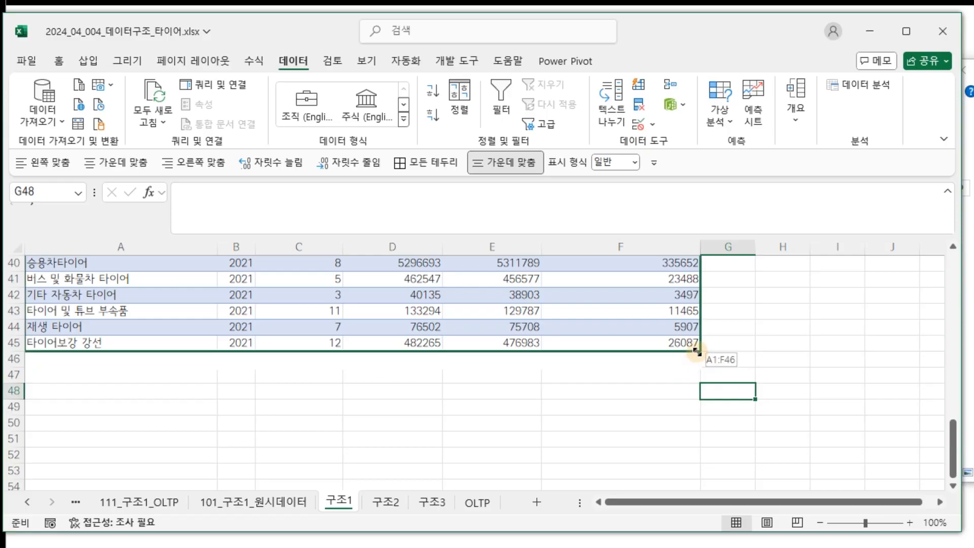
Refresh all queries with Ctrl+Alt+F5 using the on-screen keyboard.
left_click(518, 312)
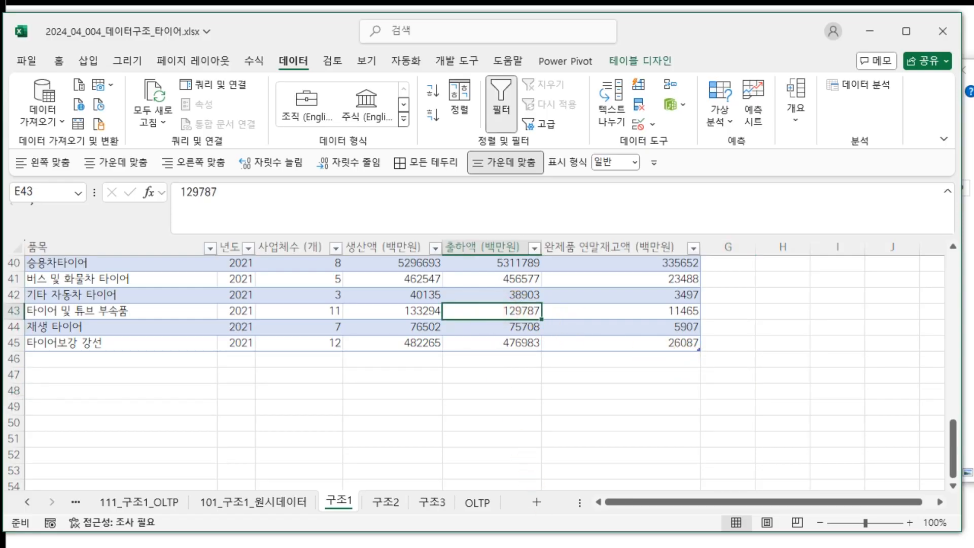
left_click_drag(469, 175, 463, 126)
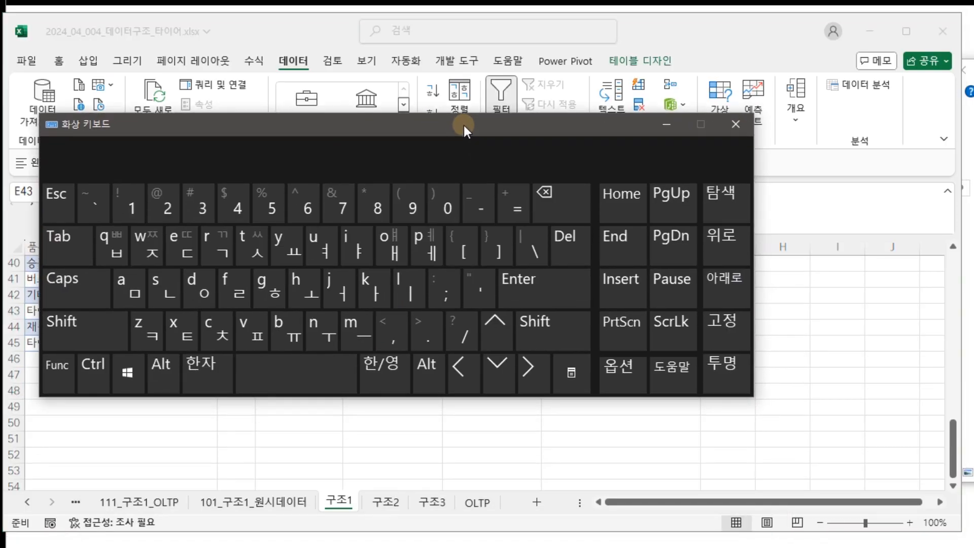
left_click(93, 375)
left_click(165, 377)
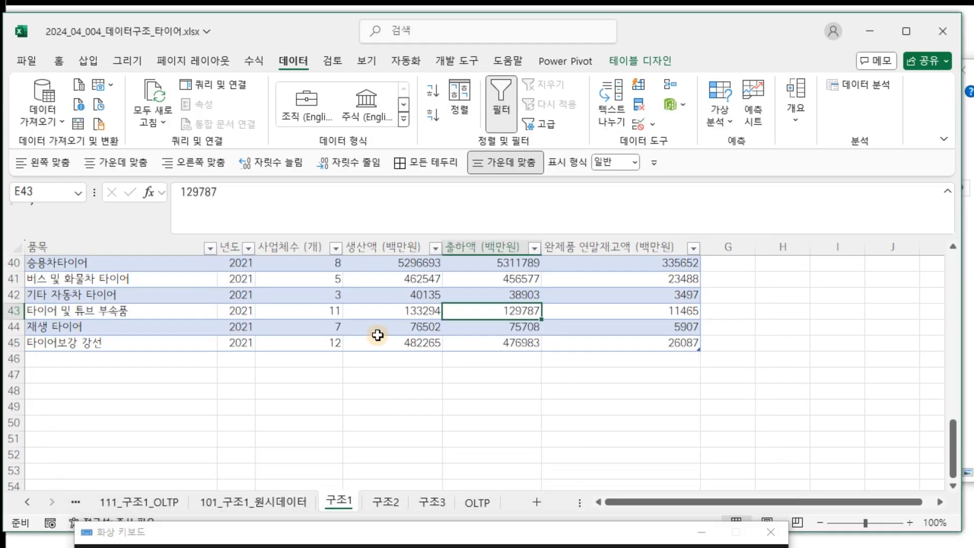
left_click(378, 333)
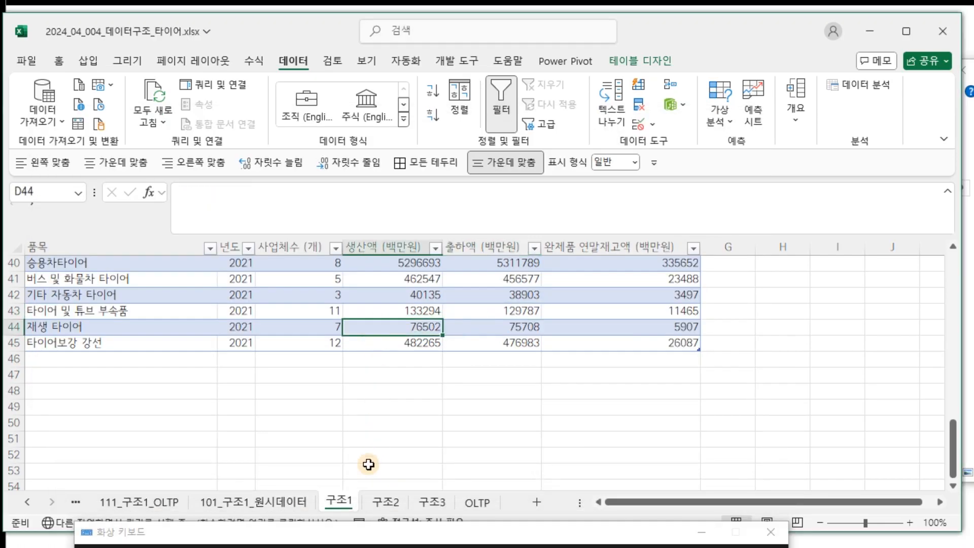
Check the 101, 111 and 131 query sheets no longer show the removed 2024 row.
left_click(286, 502)
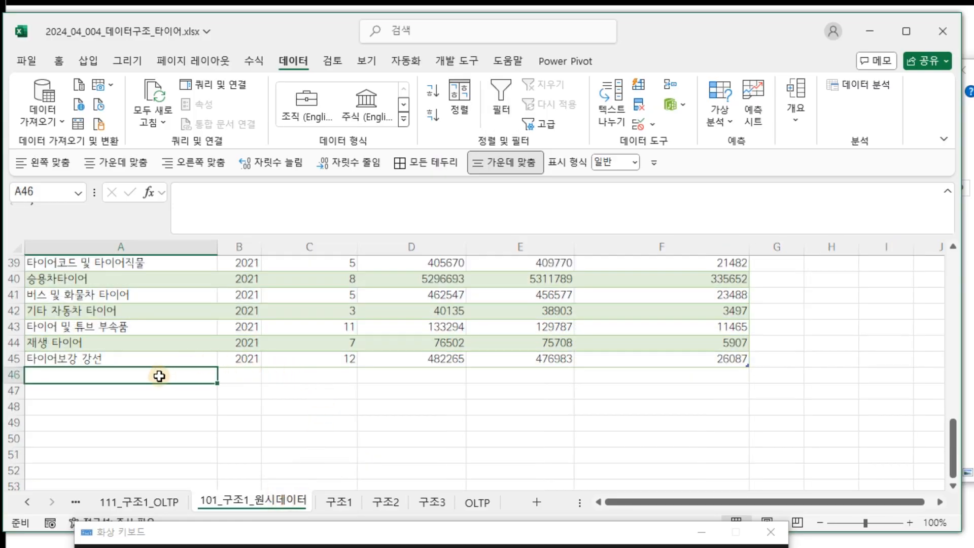
left_click(178, 497)
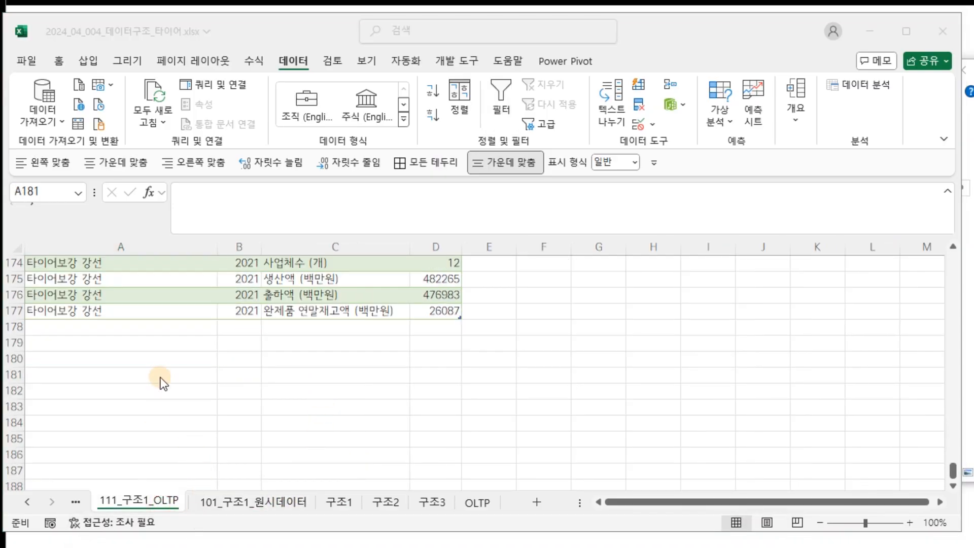
left_click(30, 502)
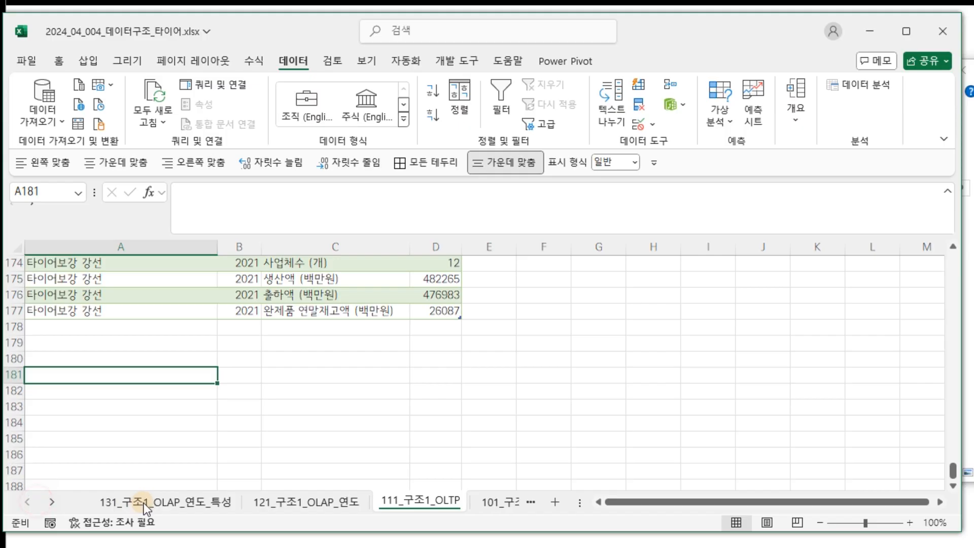
left_click(145, 501)
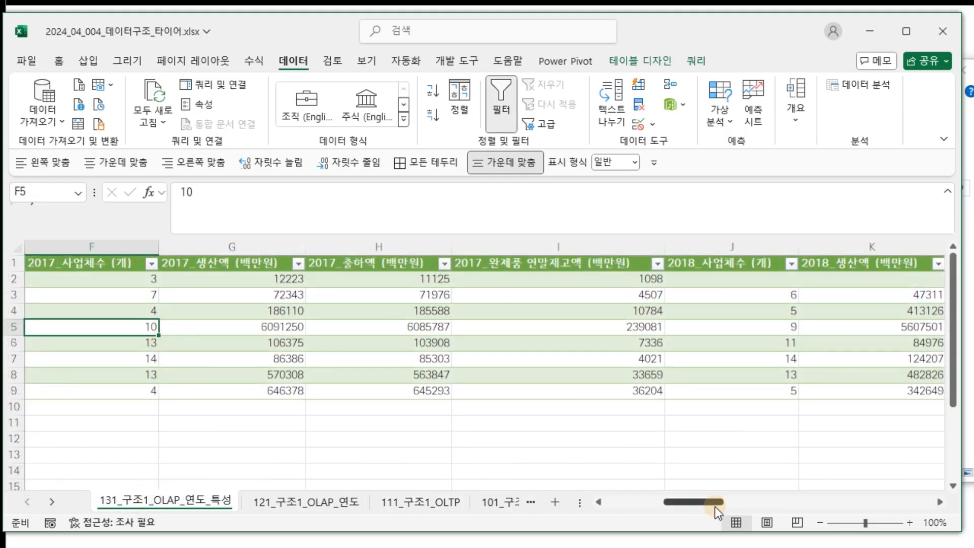
left_click_drag(715, 505, 498, 483)
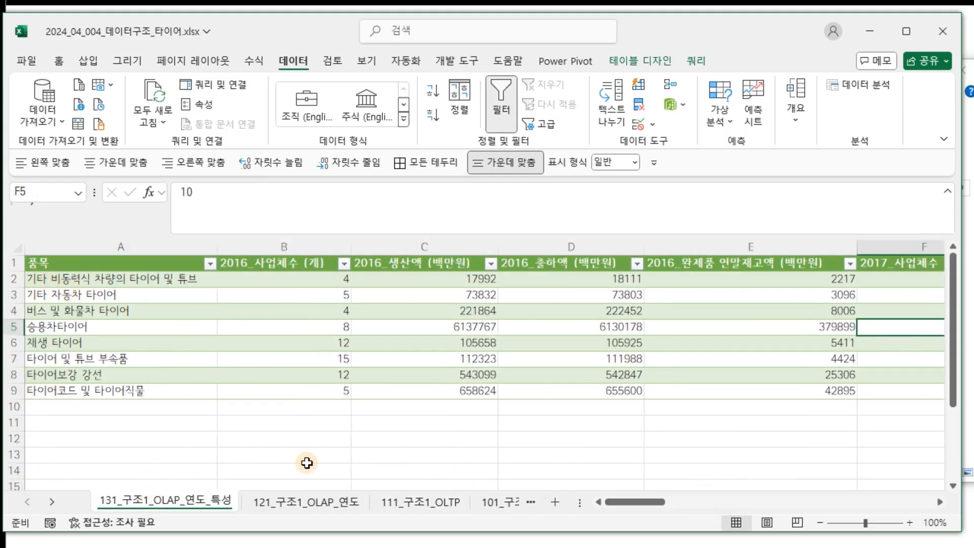